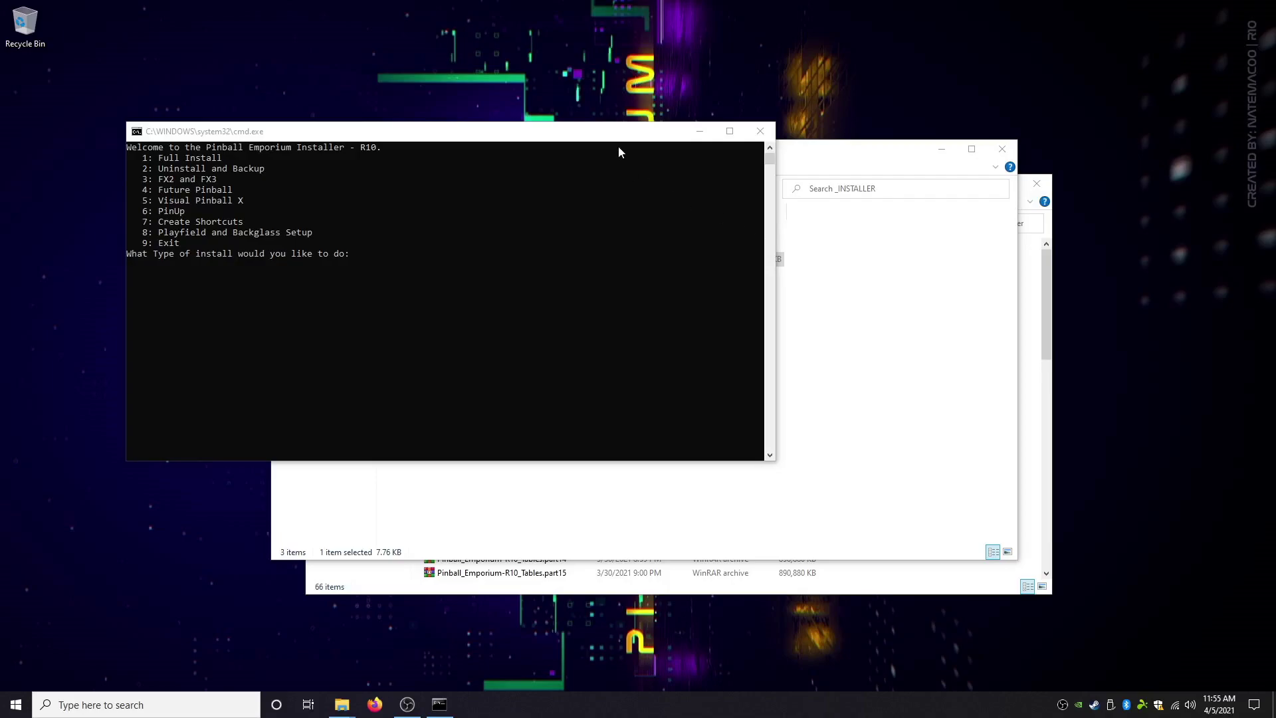
# Step: Move the installer console aside and view the _INSTALLER folder inside Pinball Emporium, ending back at the installer prompt
pyautogui.moveTo(614, 134); pyautogui.dragTo(840, 343)
pyautogui.click(491, 189)
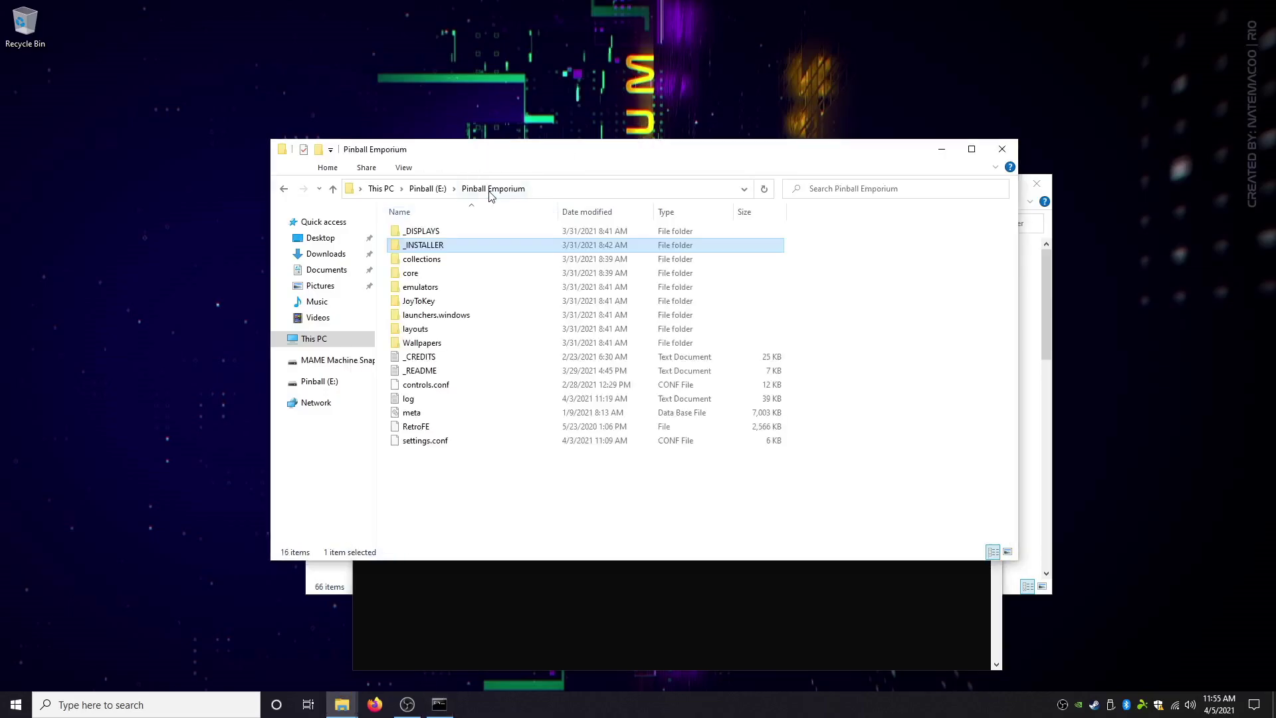
pyautogui.doubleClick(435, 246)
pyautogui.click(716, 610)
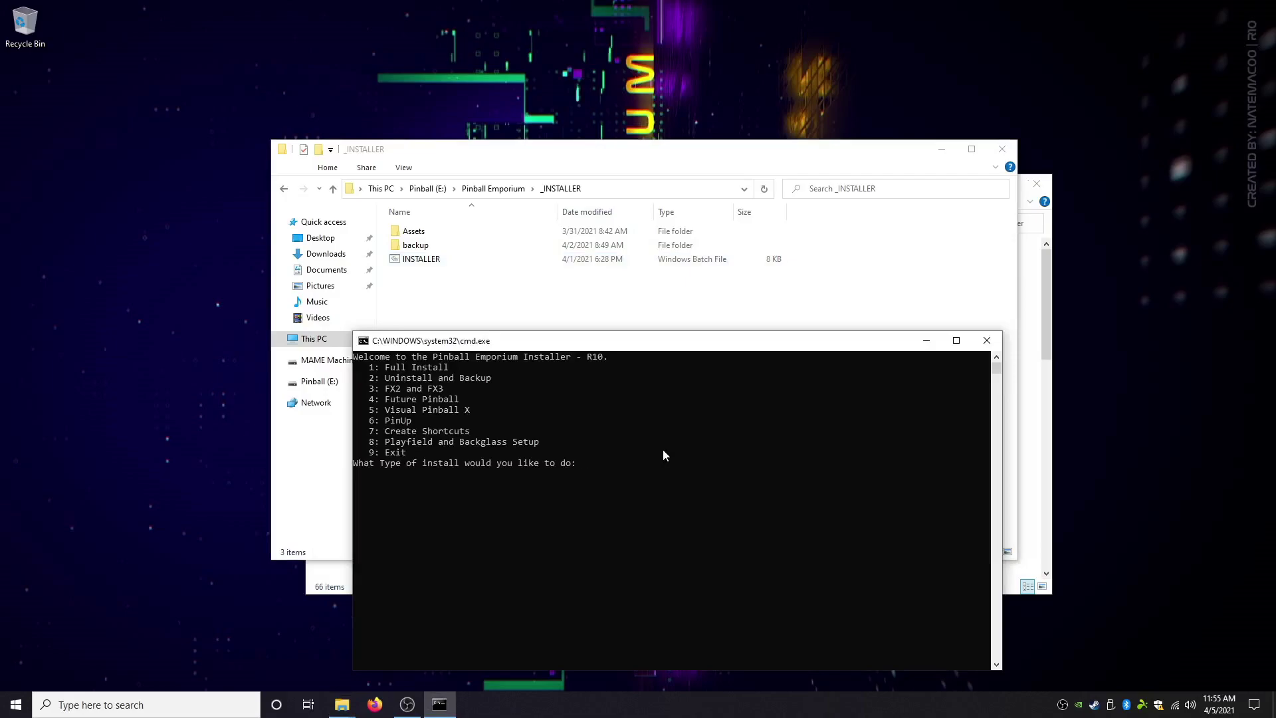
# Step: View the installer's Uninstall and Backup options (option 2) and leave them with option 9, Exit
pyautogui.write('2')
pyautogui.press('Return')
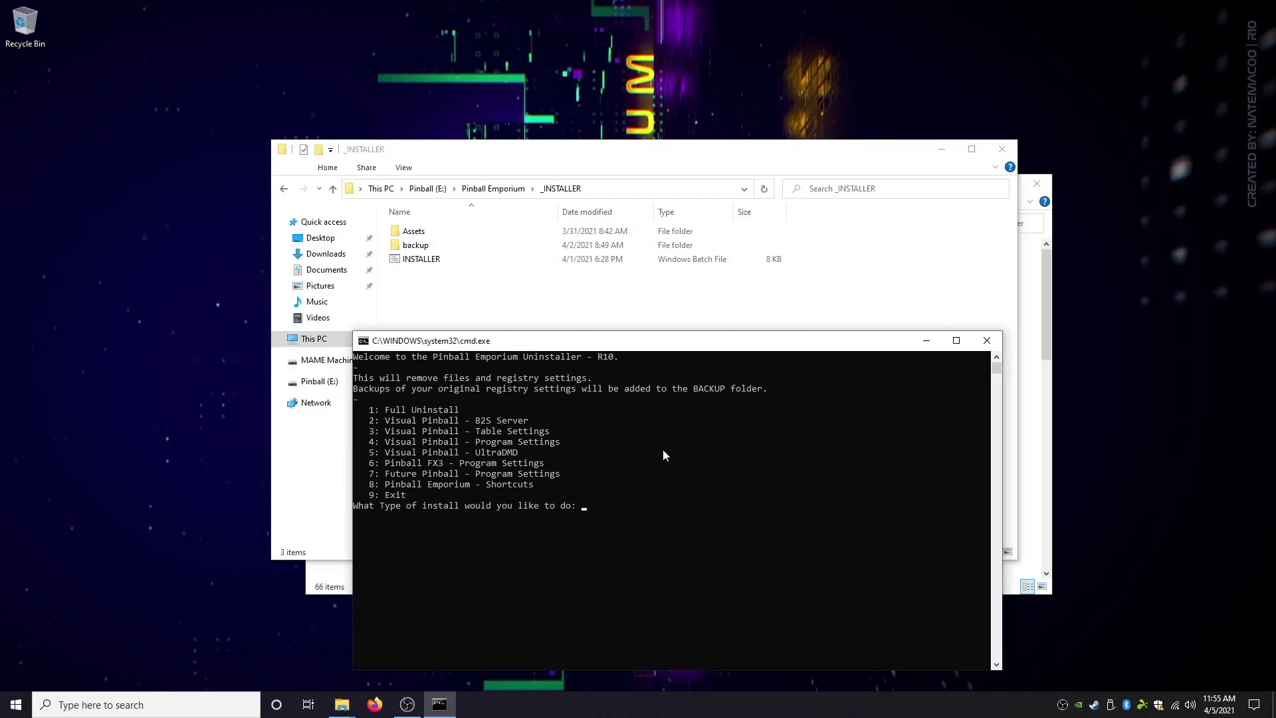
pyautogui.write('9')
pyautogui.press('Return')
# Step: Start the Full Install and confirm the Steam and Pinball FX3 prerequisites
pyautogui.press('Return')
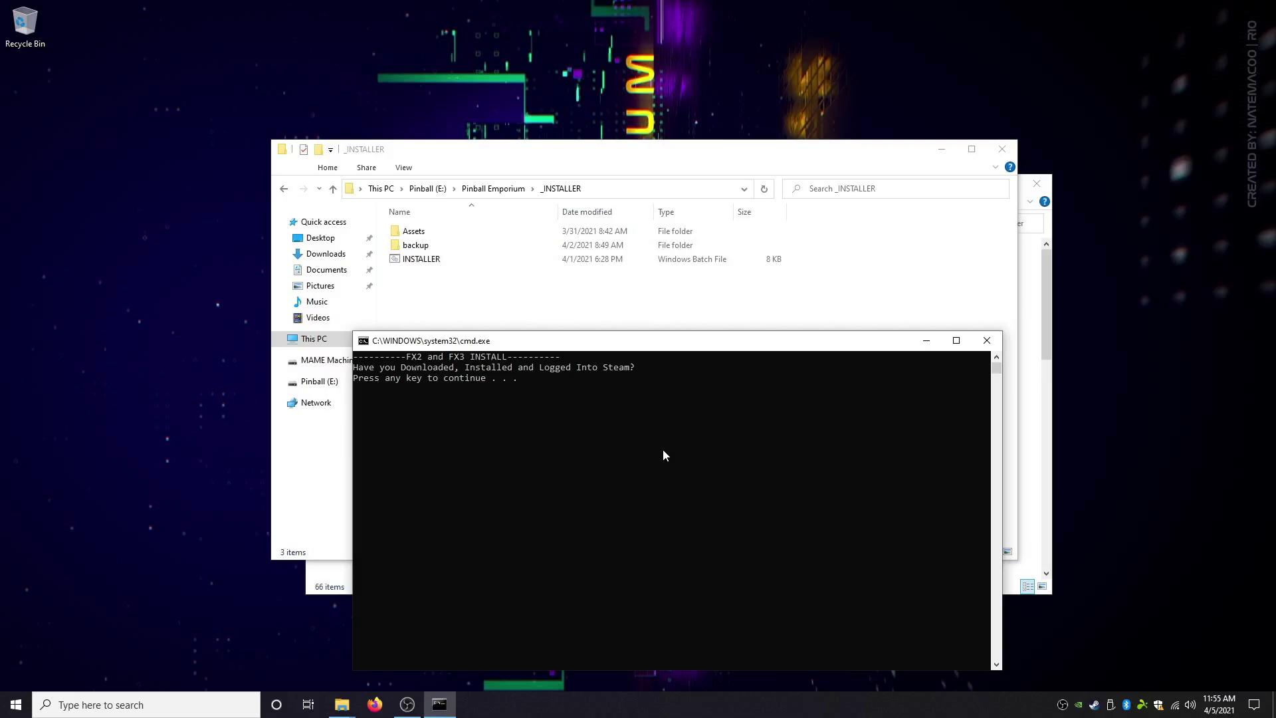
pyautogui.press('Return')
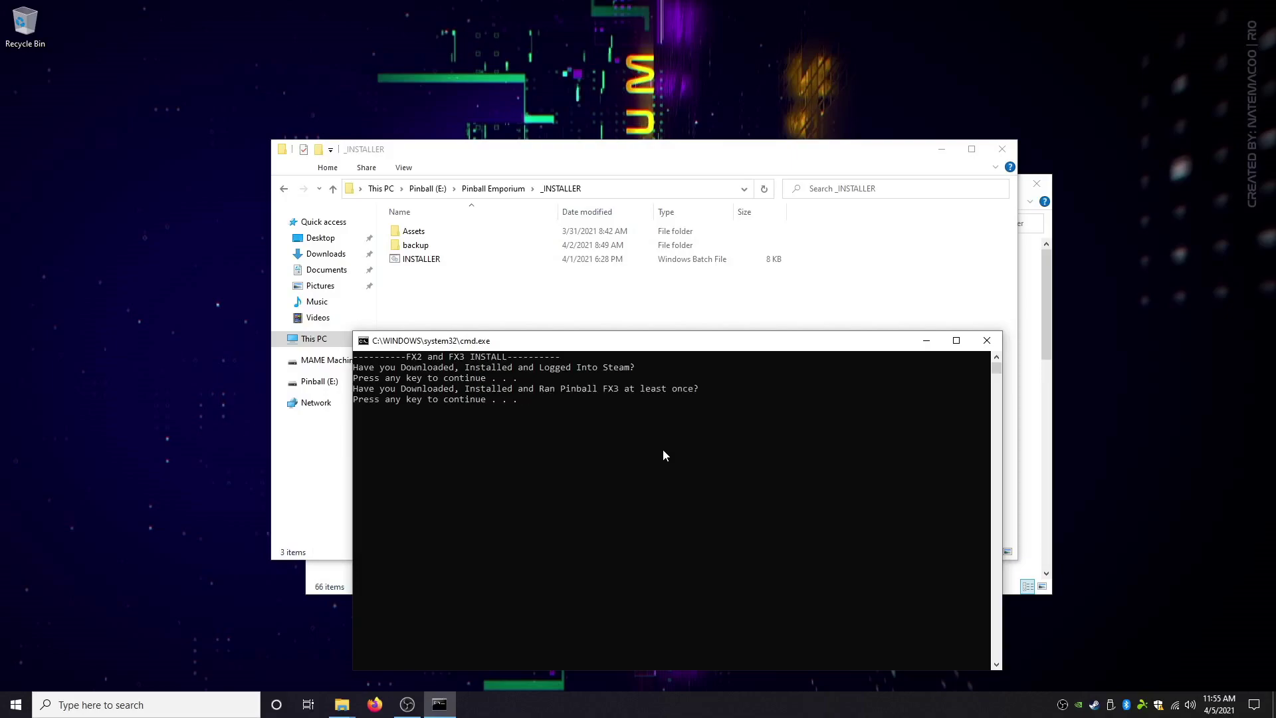
pyautogui.press('Return')
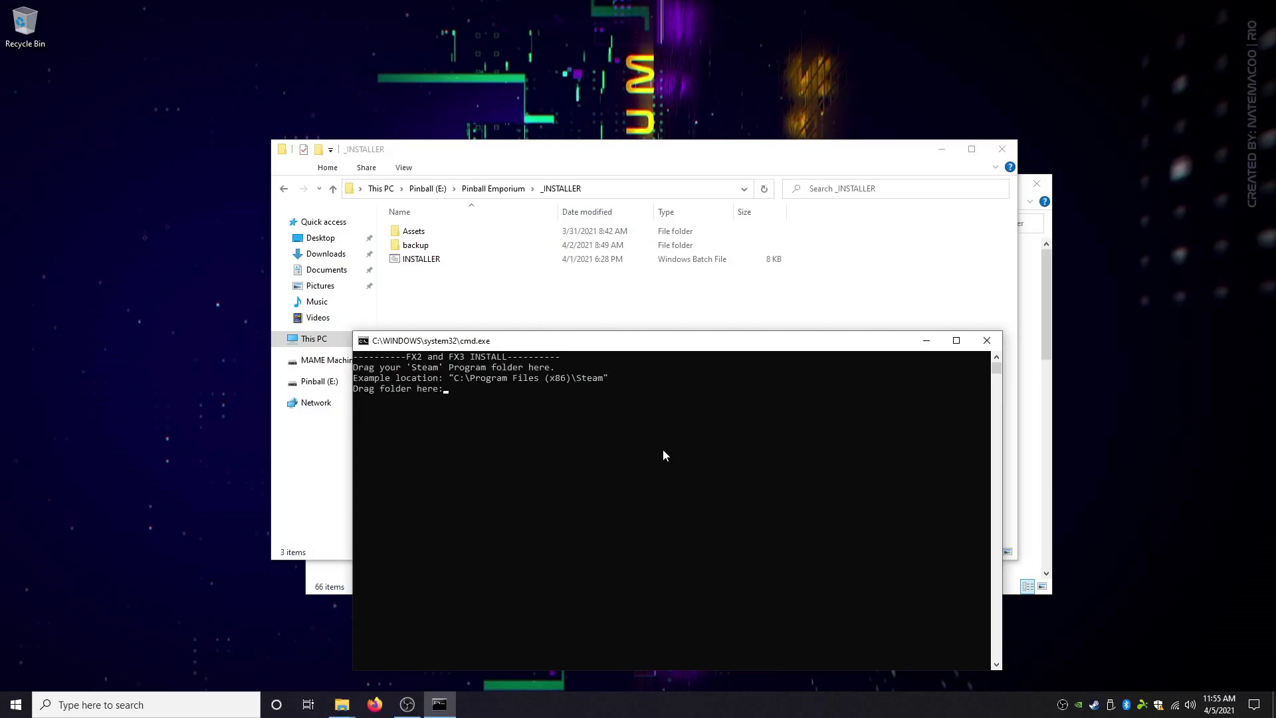
# Step: Supply C:\Program Files (x86)\Steam as the Steam program folder for the FX2 and FX3 install
pyautogui.click(705, 284)
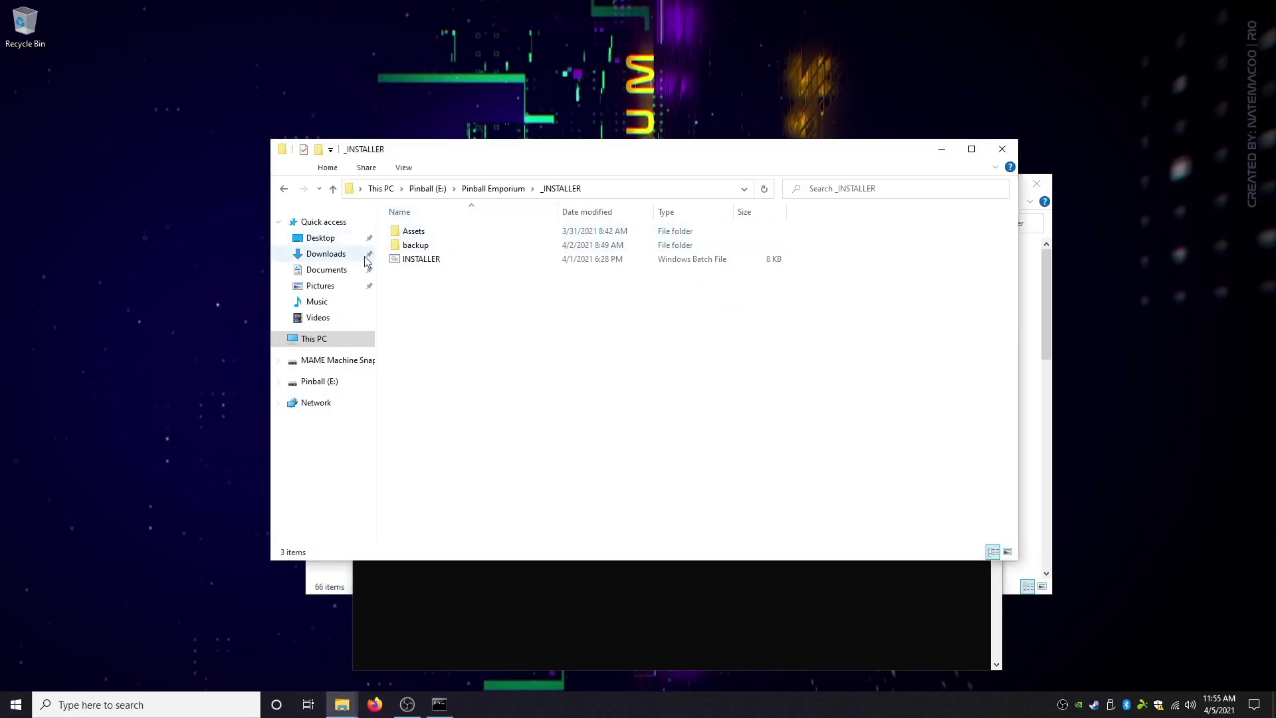
pyautogui.click(318, 339)
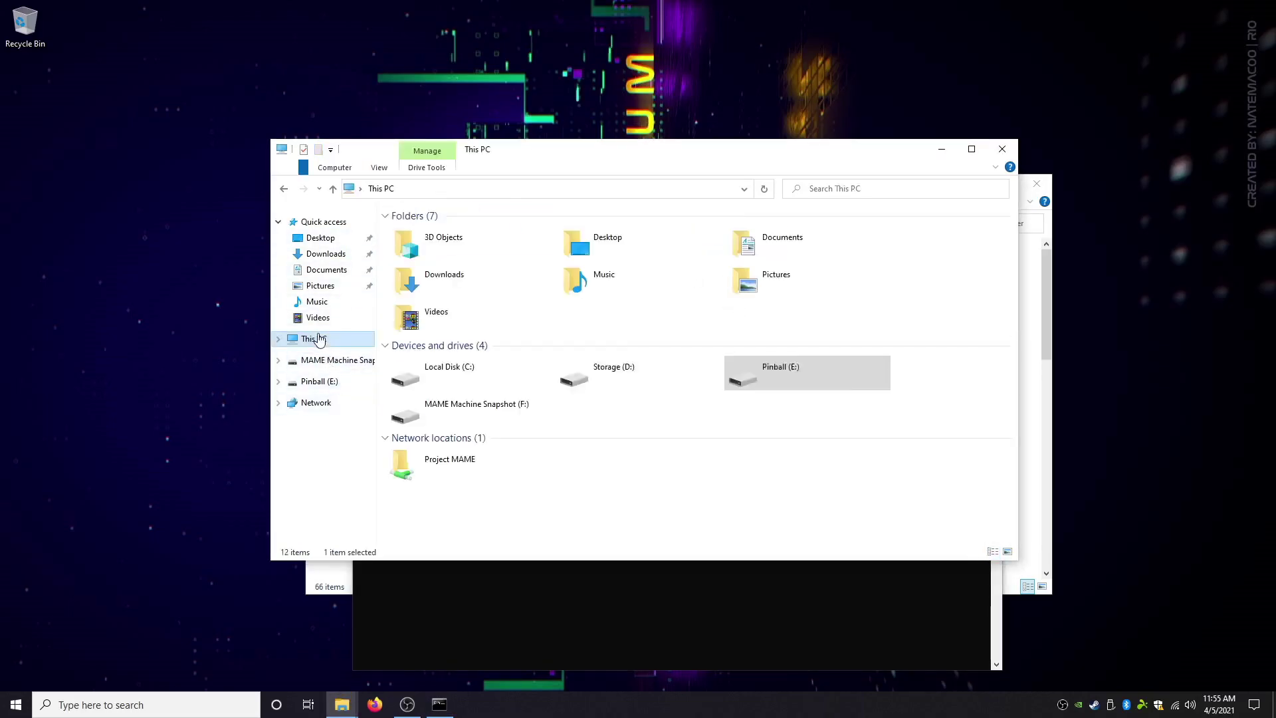
pyautogui.doubleClick(467, 382)
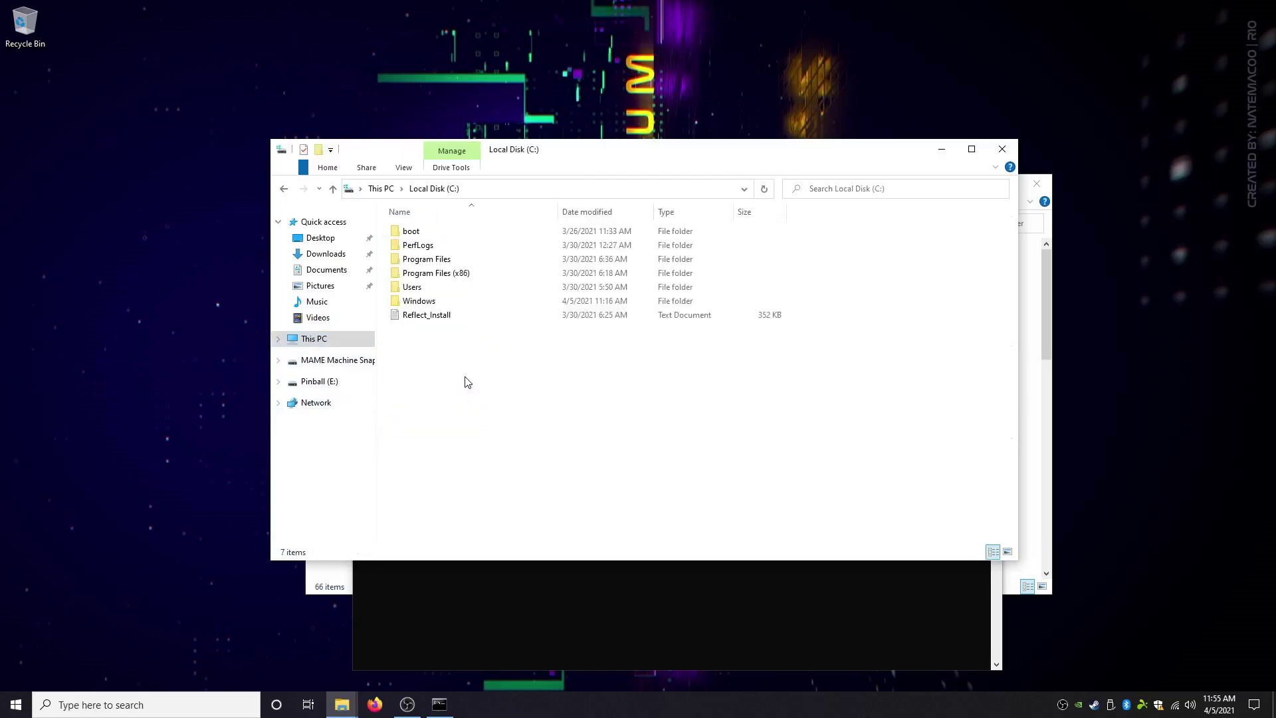
pyautogui.doubleClick(437, 275)
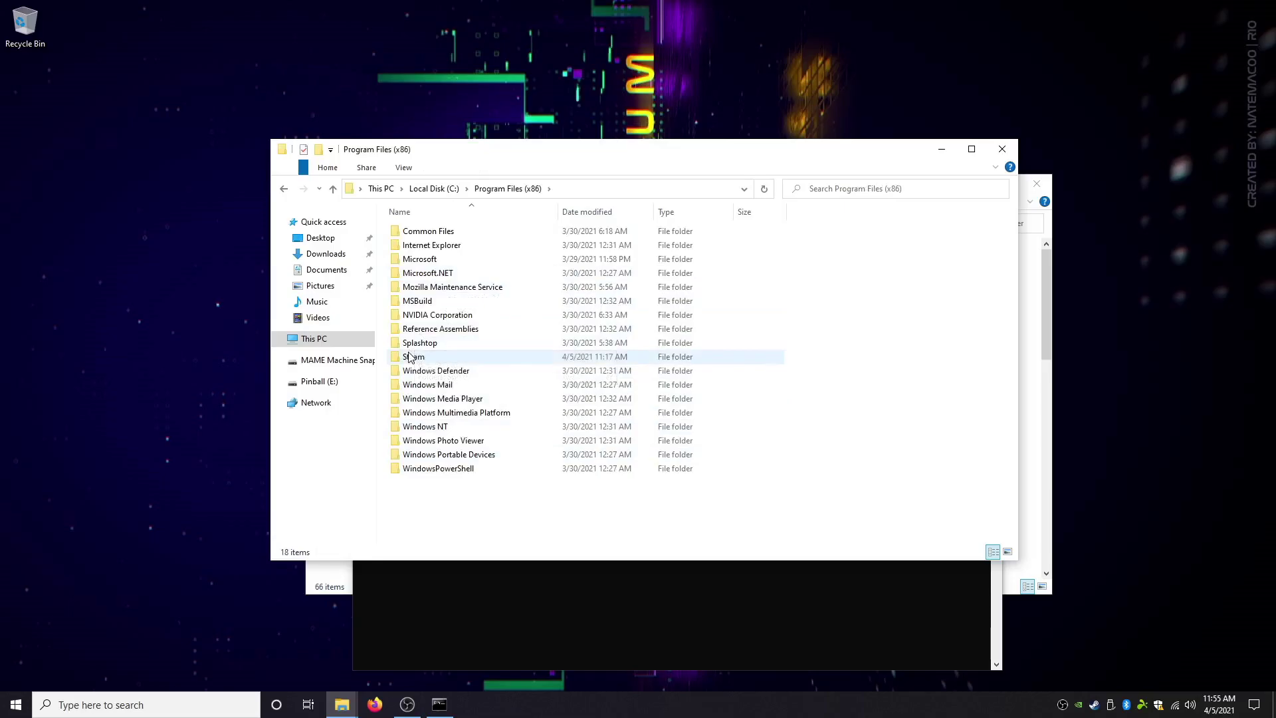
pyautogui.moveTo(408, 357); pyautogui.dragTo(566, 592)
pyautogui.click(573, 598)
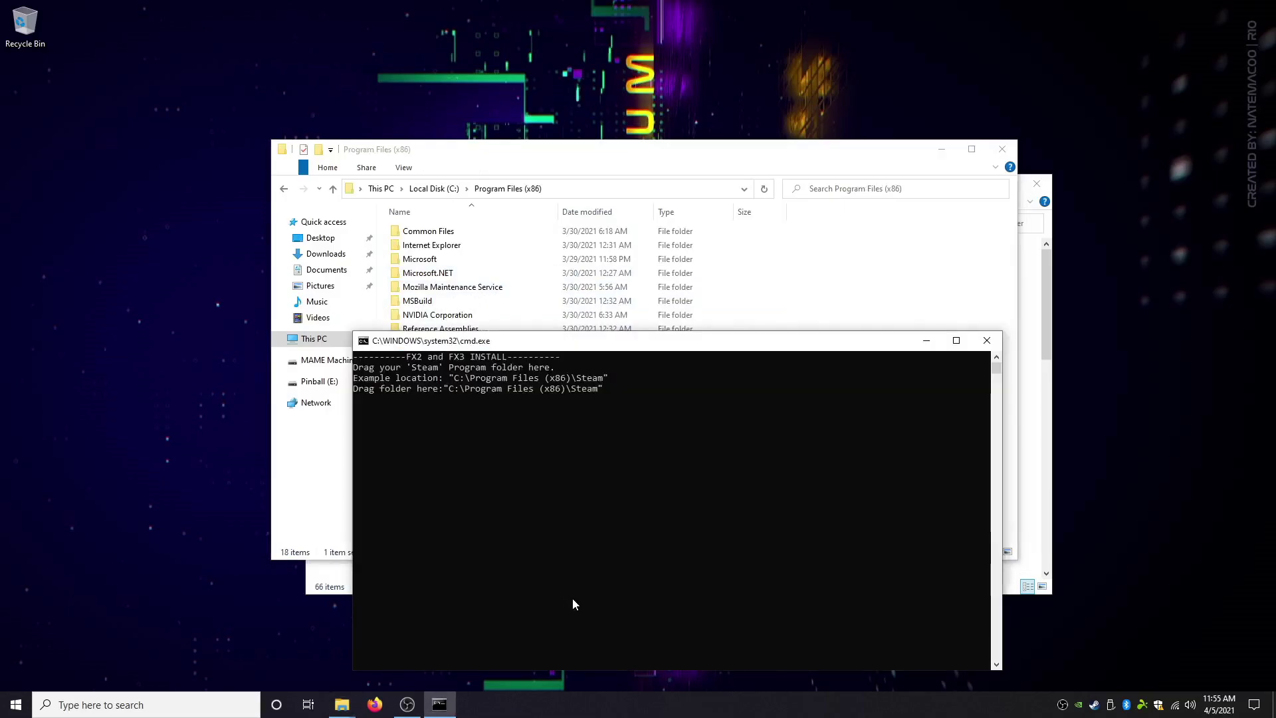
pyautogui.press('Return')
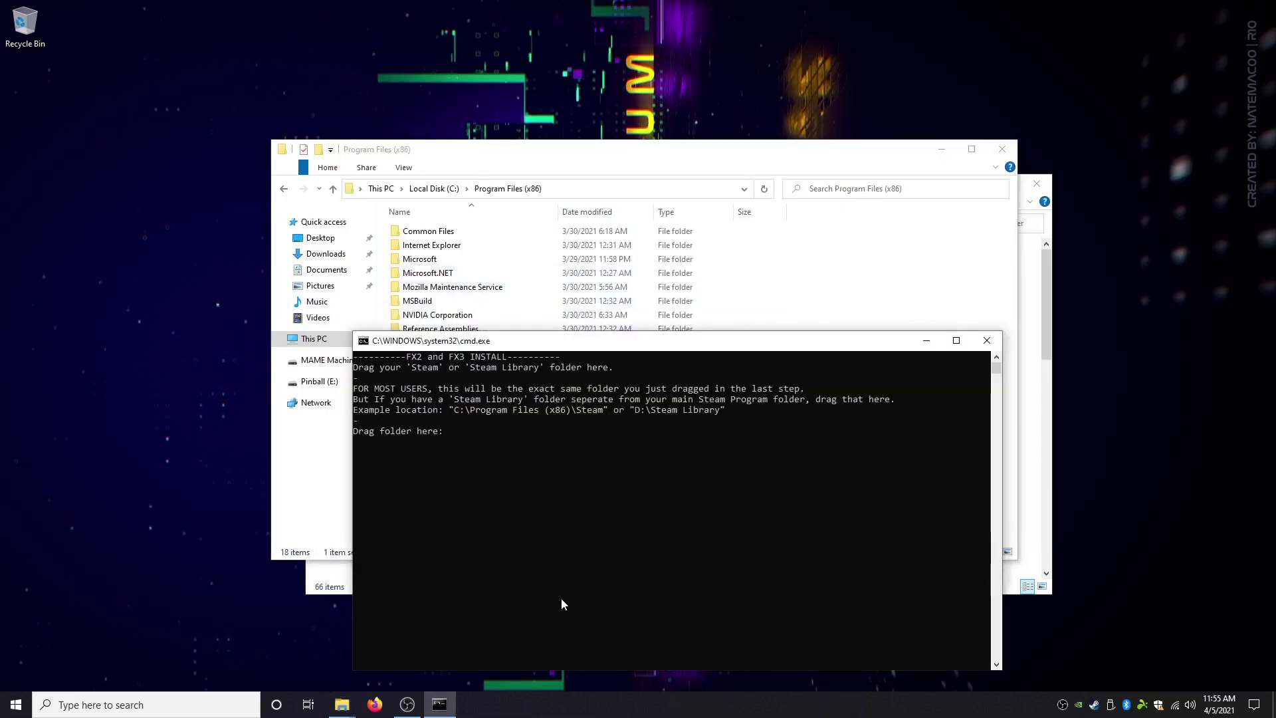
# Step: Supply D:\Steam Library as the Steam Library folder for the FX2 and FX3 install
pyautogui.click(836, 327)
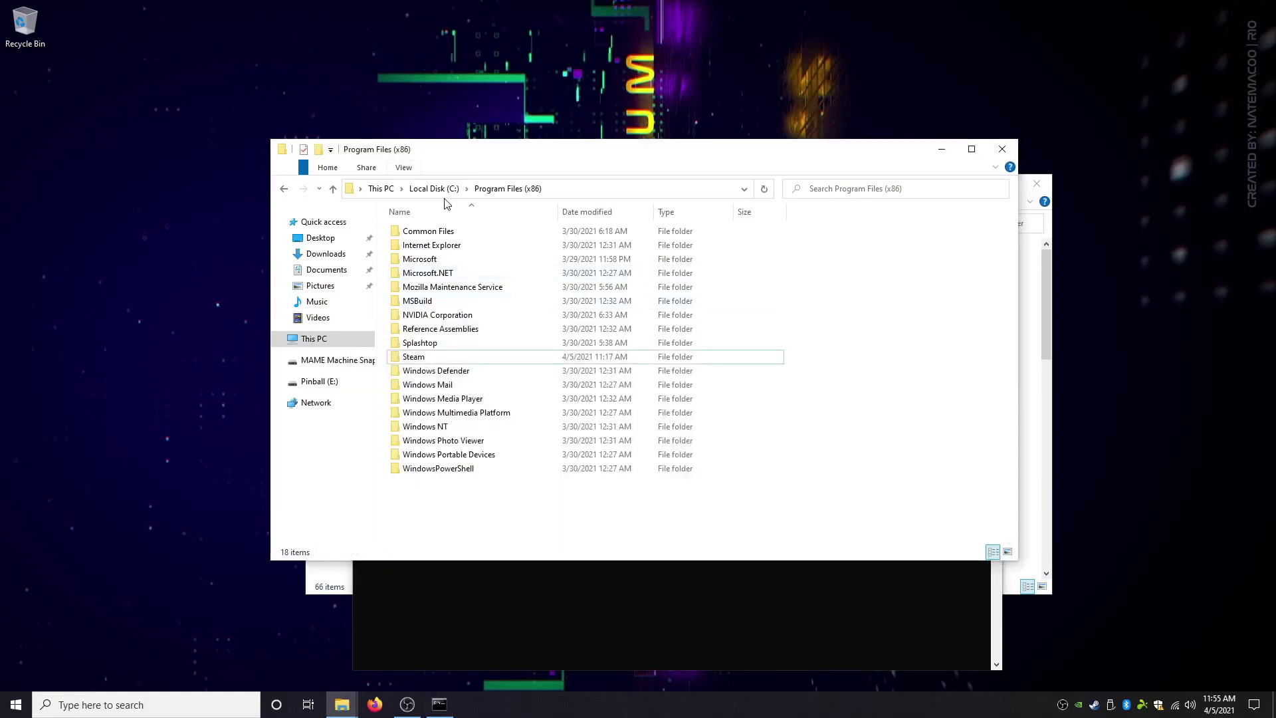
pyautogui.click(314, 385)
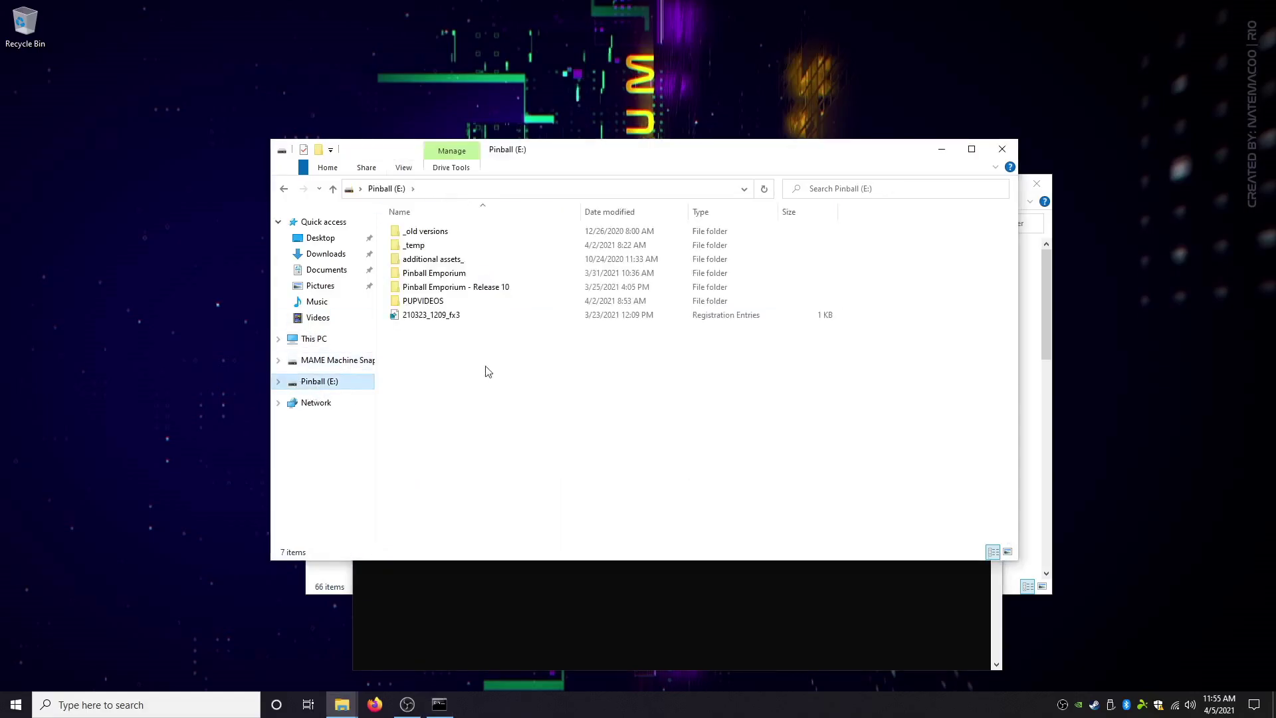
pyautogui.click(336, 341)
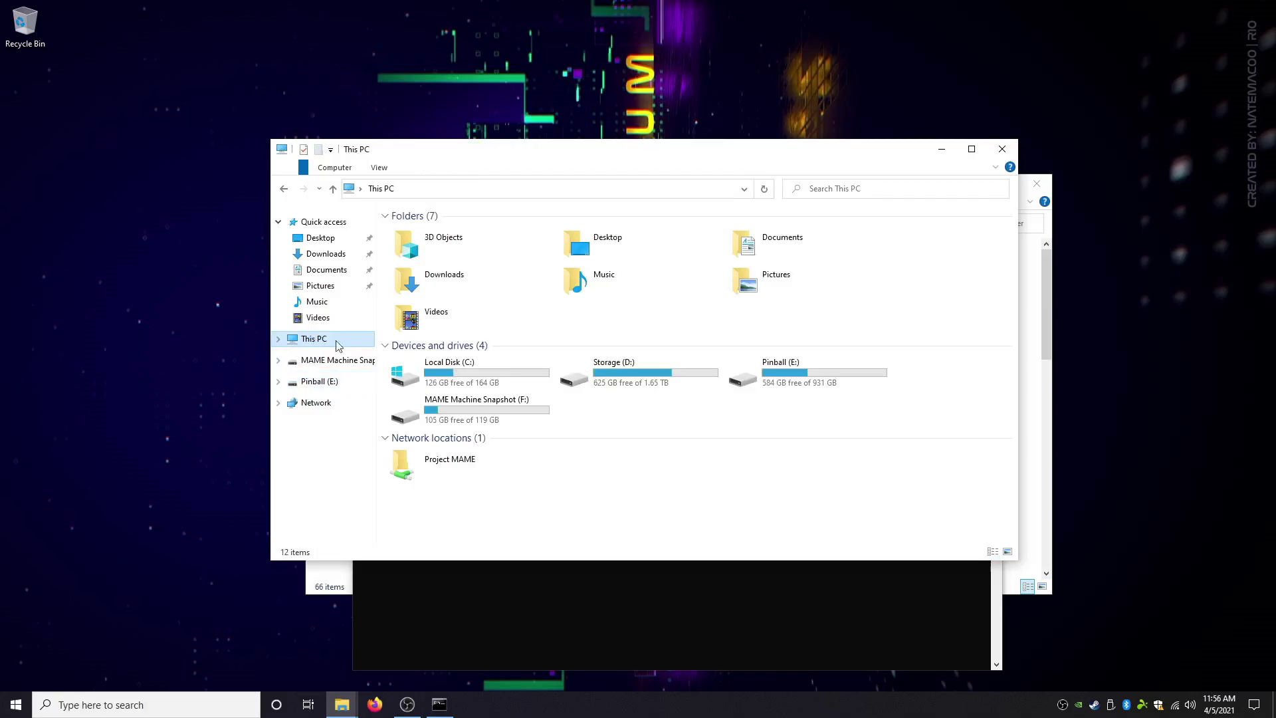
pyautogui.doubleClick(661, 373)
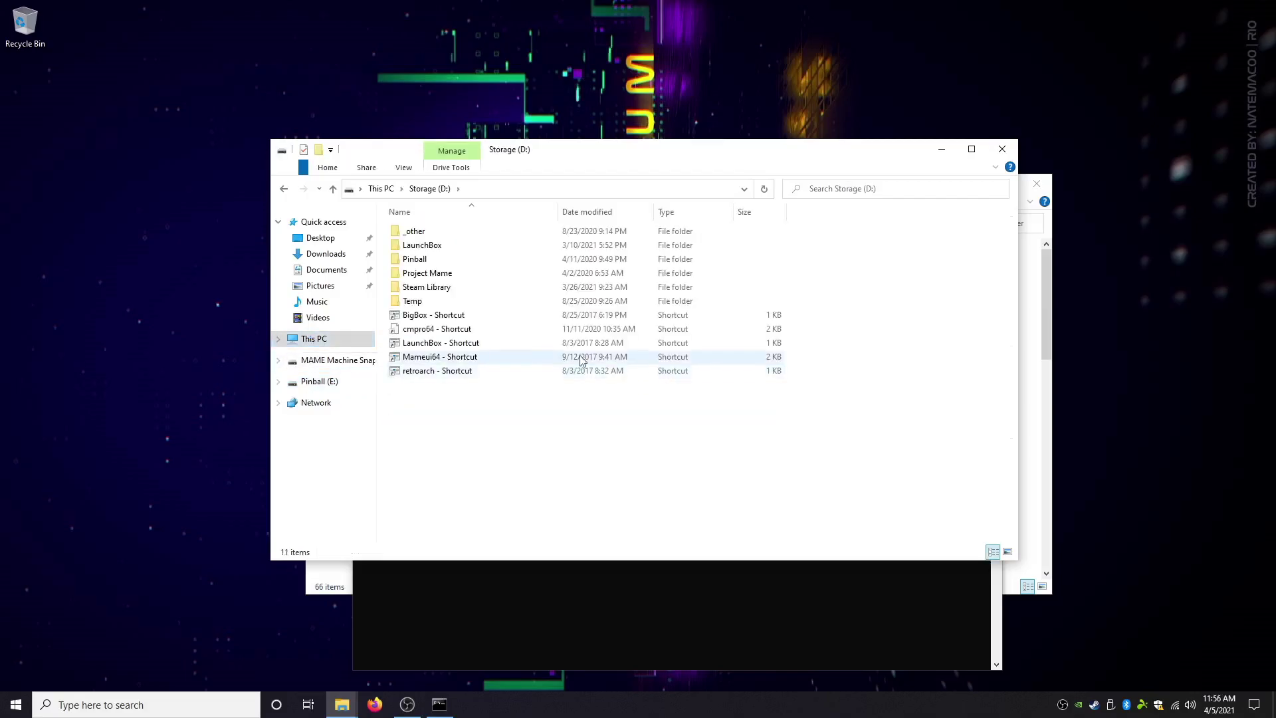
pyautogui.moveTo(426, 288); pyautogui.dragTo(625, 595)
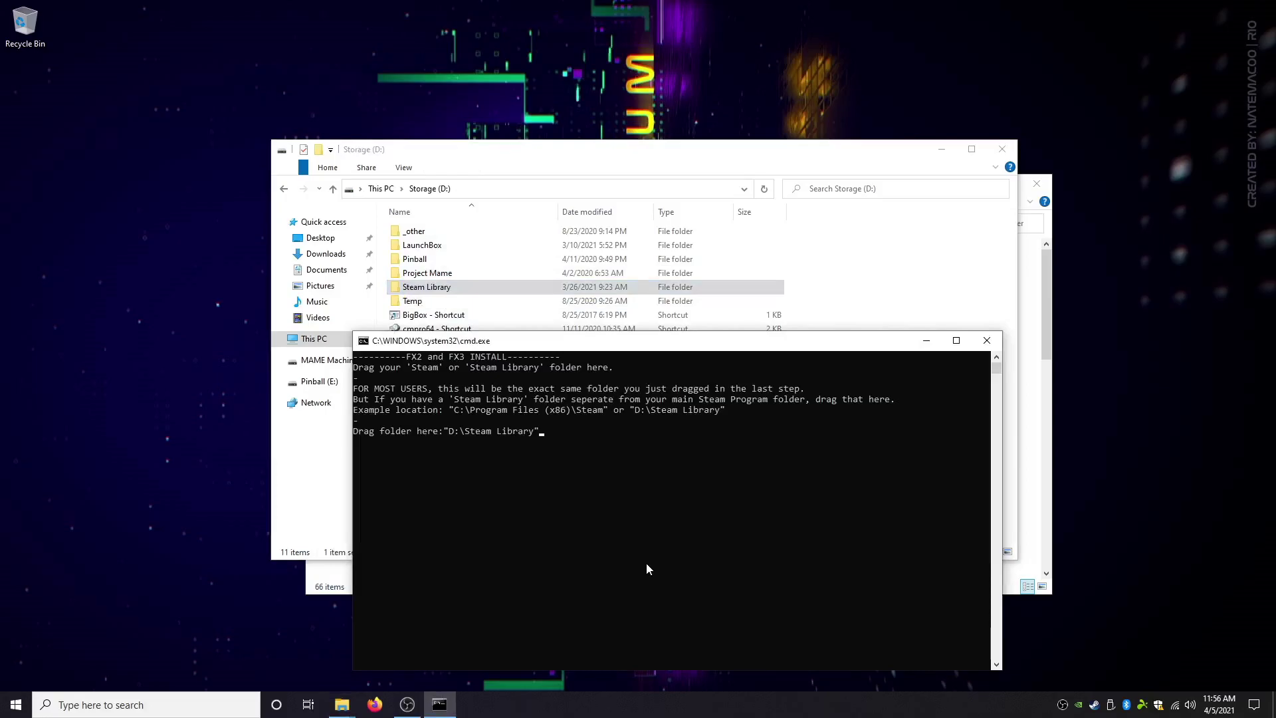
pyautogui.press('Return')
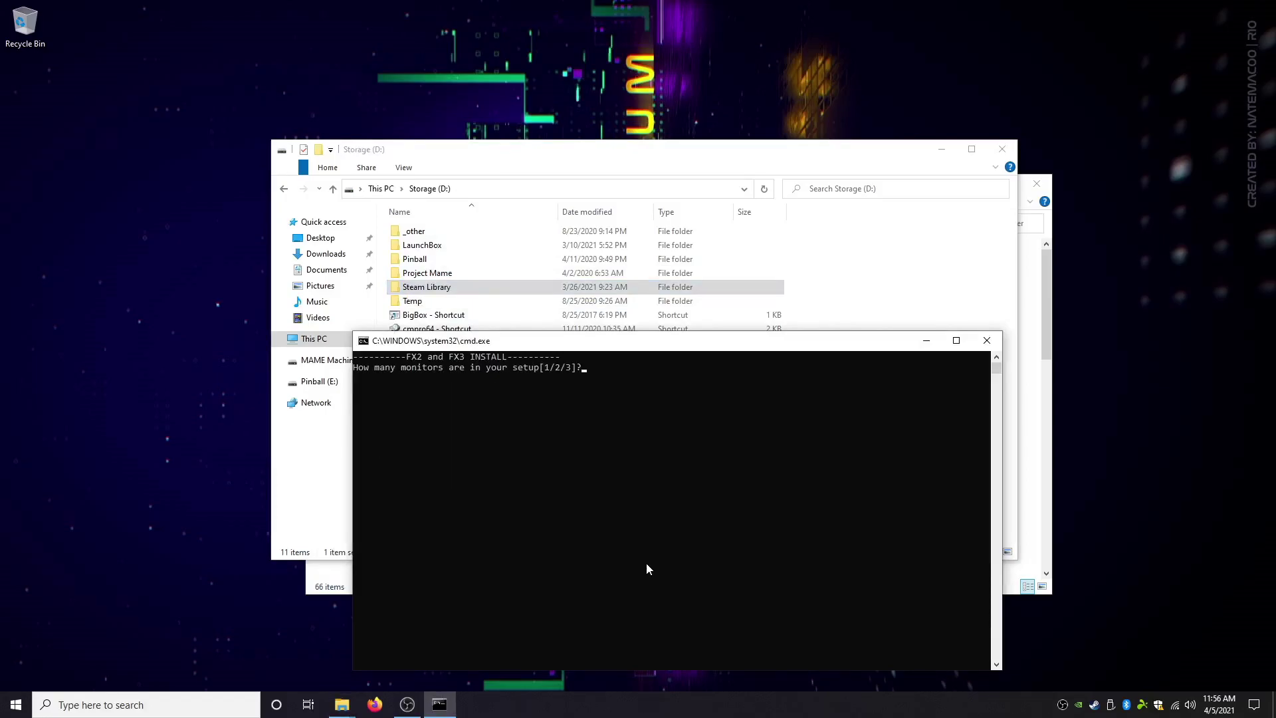
# Step: Set the number of monitors to 2 and complete the FX2 and FX3 install
pyautogui.write('2')
pyautogui.press('Return')
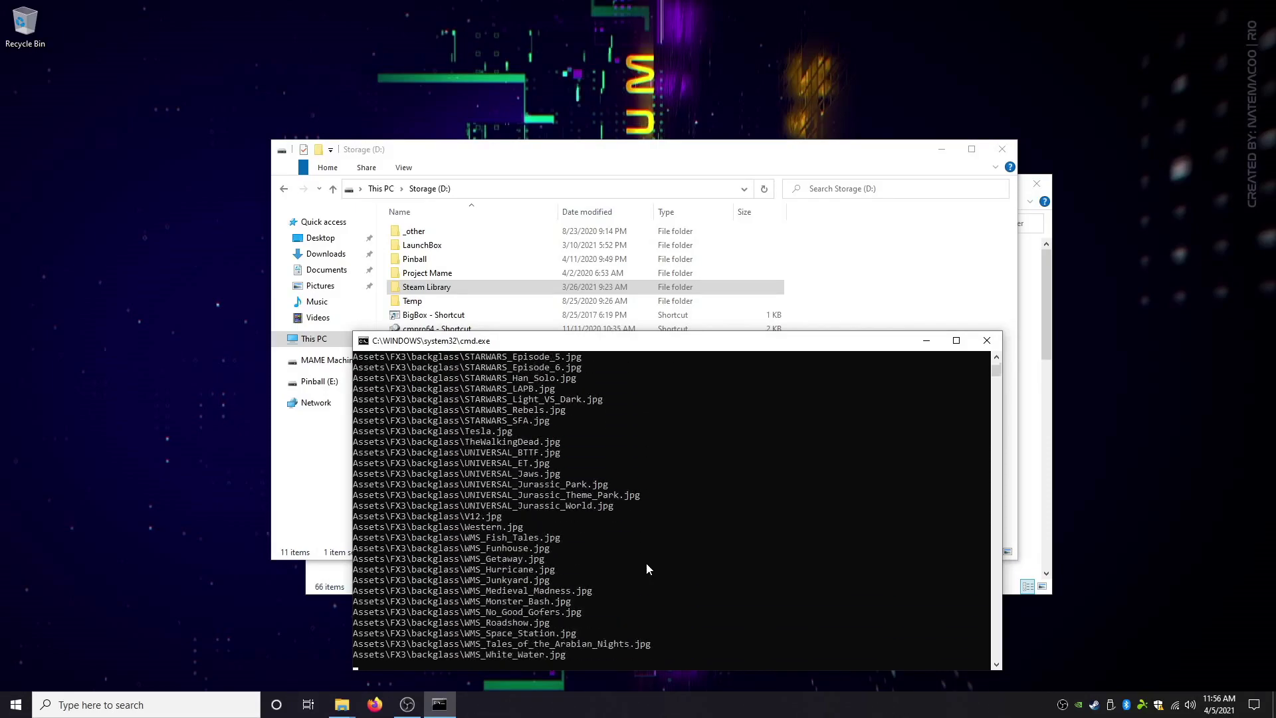
pyautogui.press('Return')
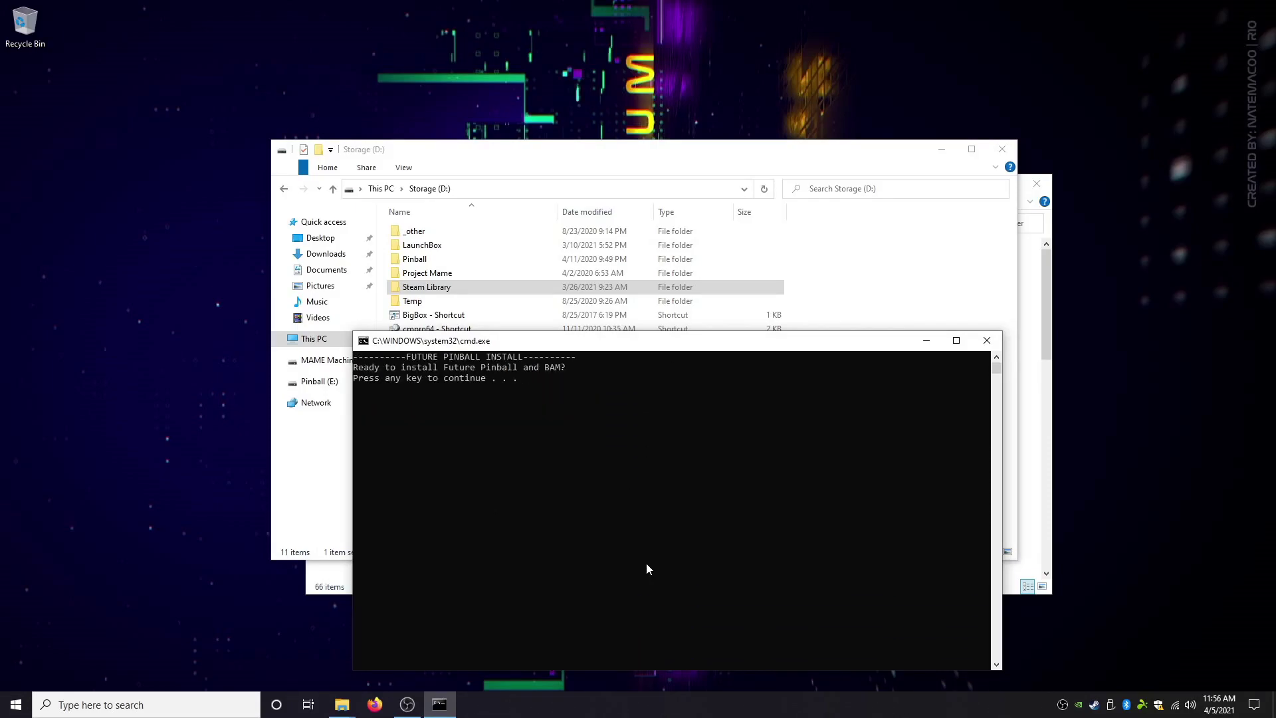
# Step: Launch the Future Pinball (with BAM) setup from the installer and allow it to make changes to the device
pyautogui.press('Return')
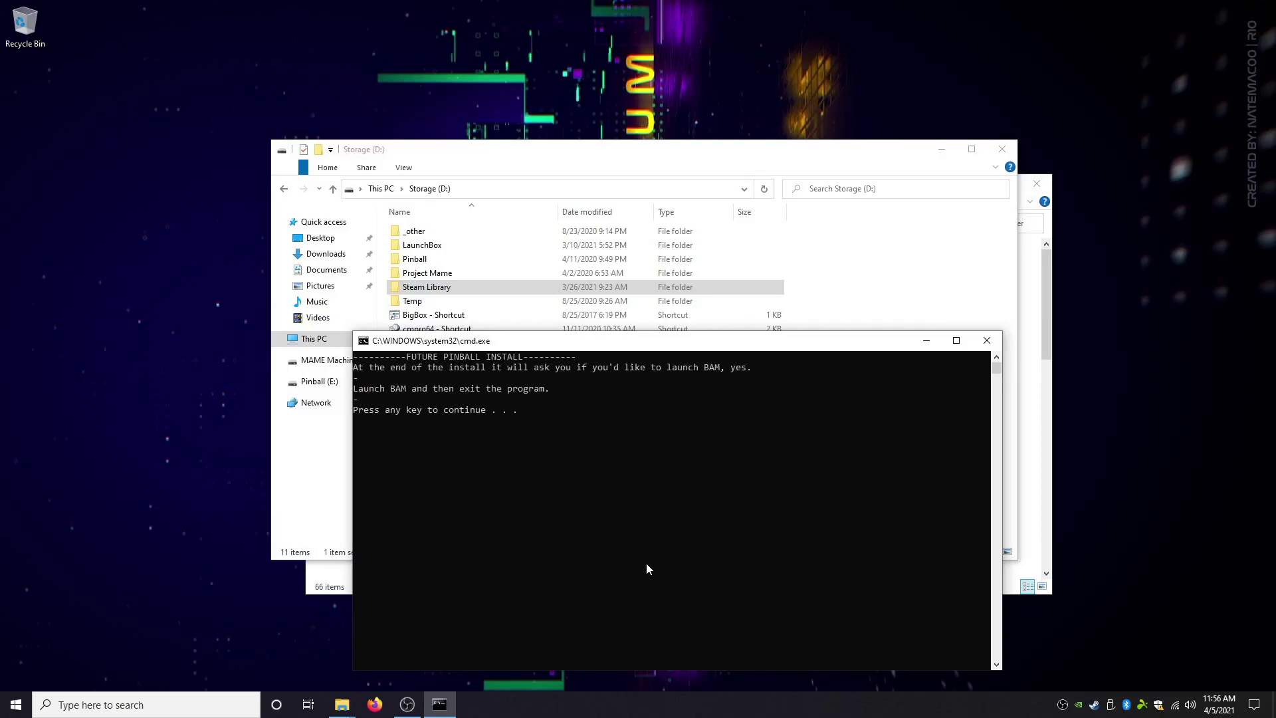
pyautogui.press('Return')
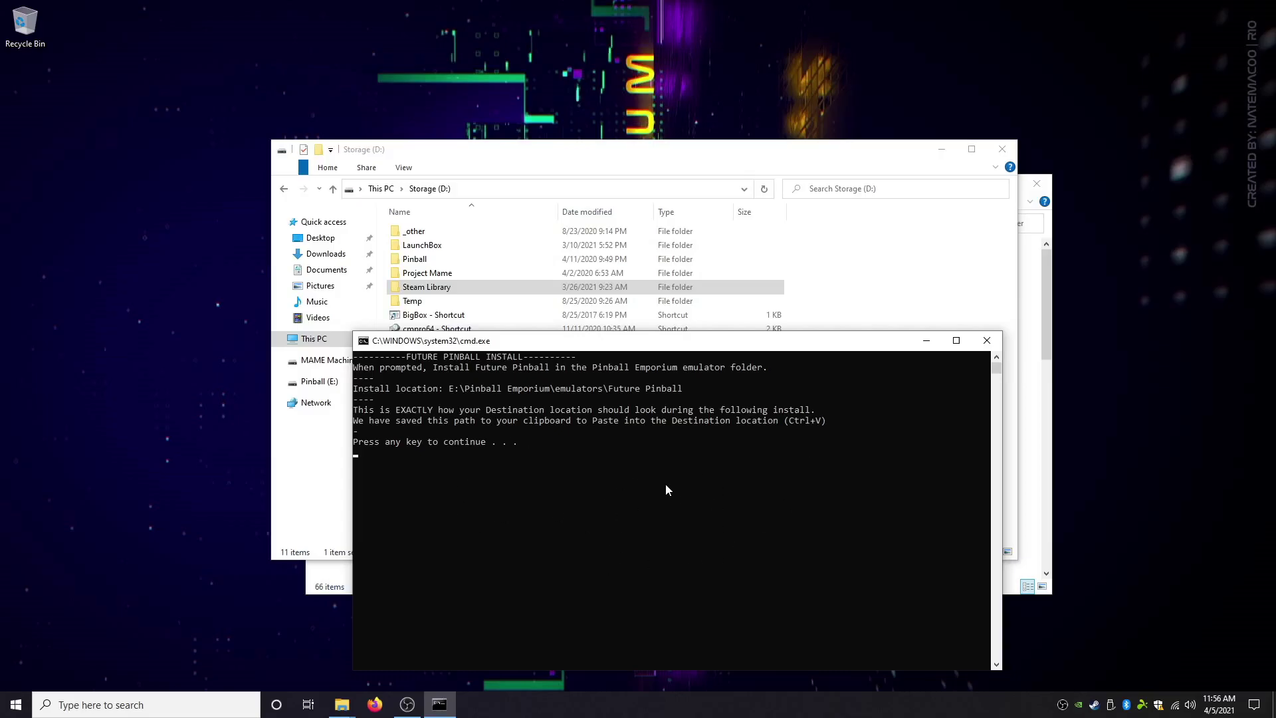
pyautogui.press('Return')
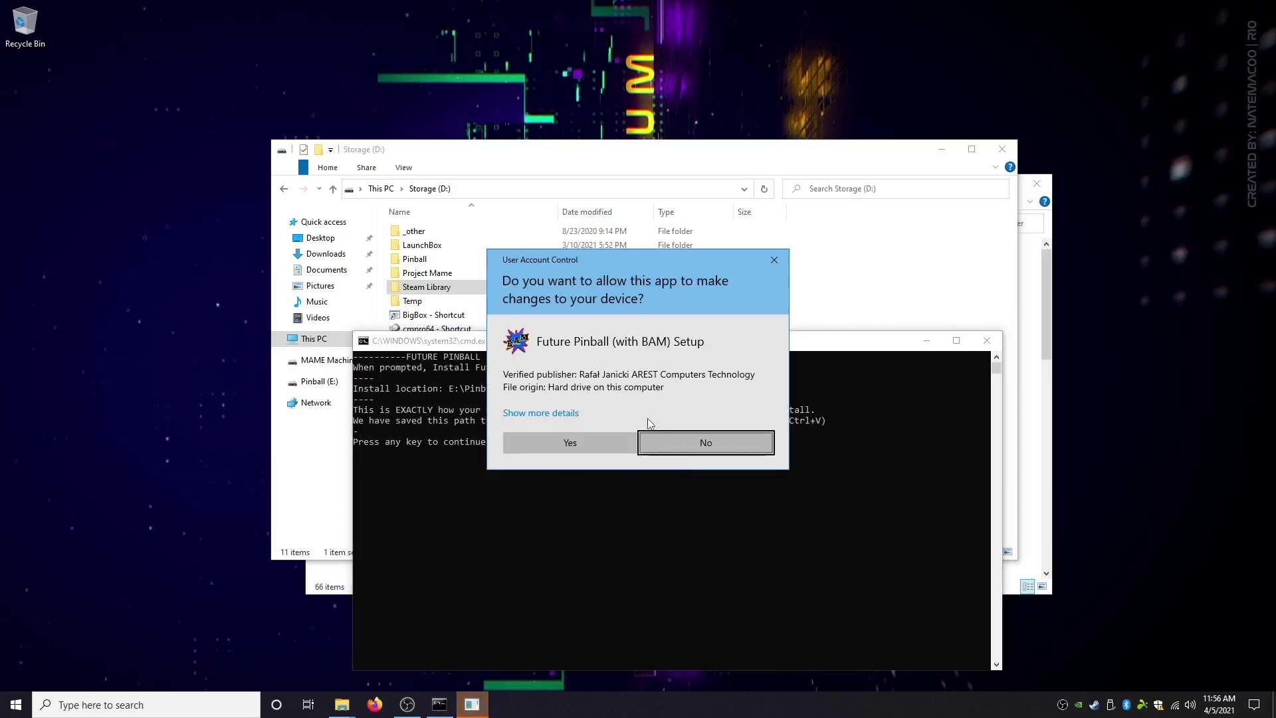
pyautogui.click(542, 442)
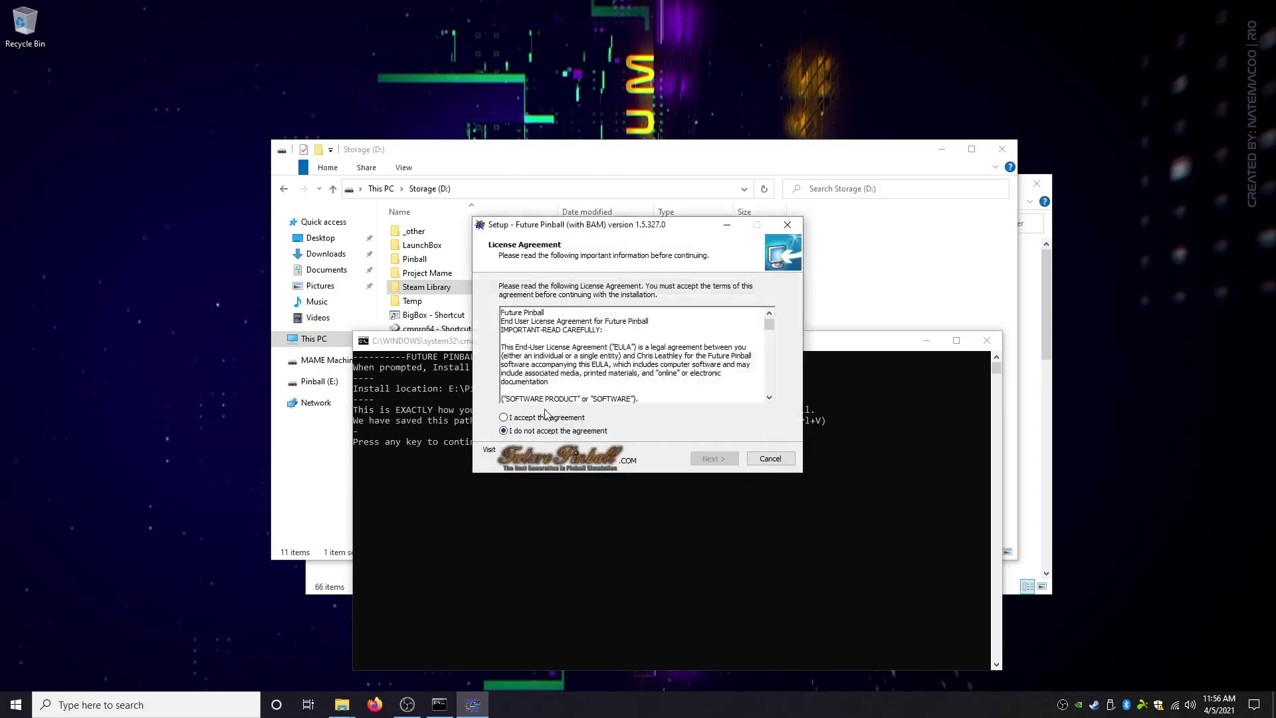
# Step: Accept both license agreements in the Future Pinball setup
pyautogui.click(539, 419)
pyautogui.click(696, 460)
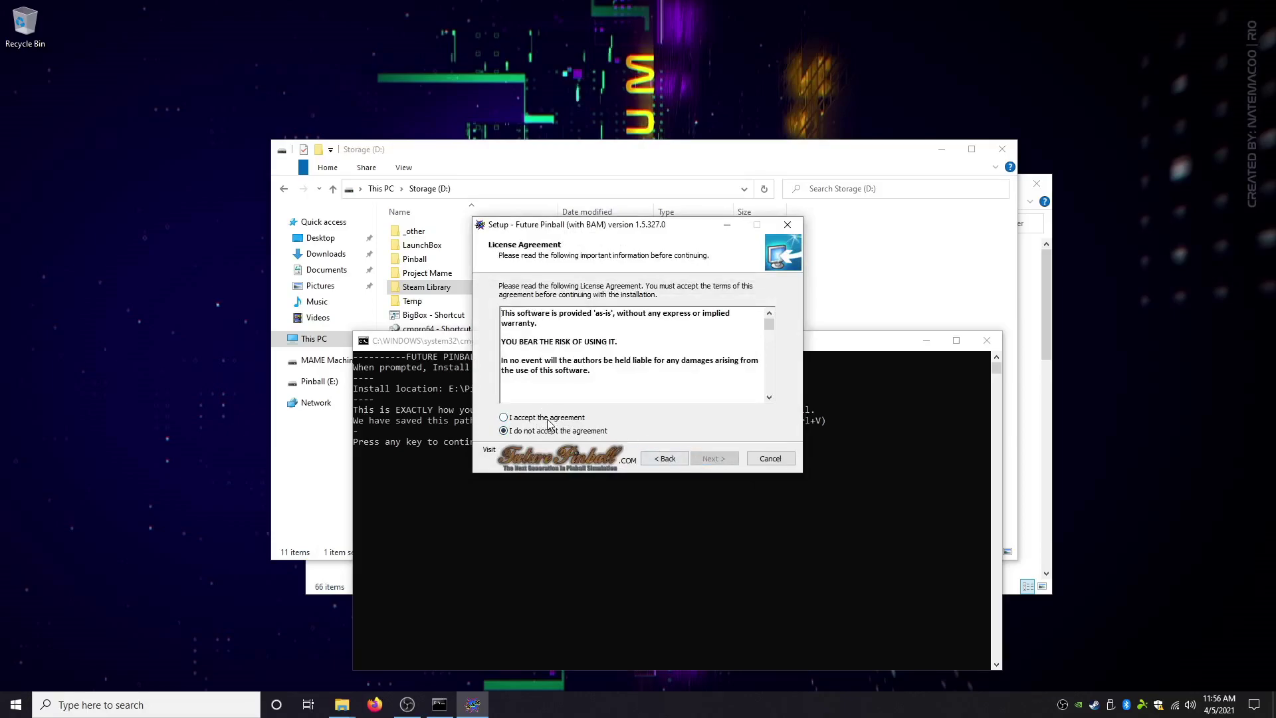
pyautogui.click(549, 419)
pyautogui.click(727, 460)
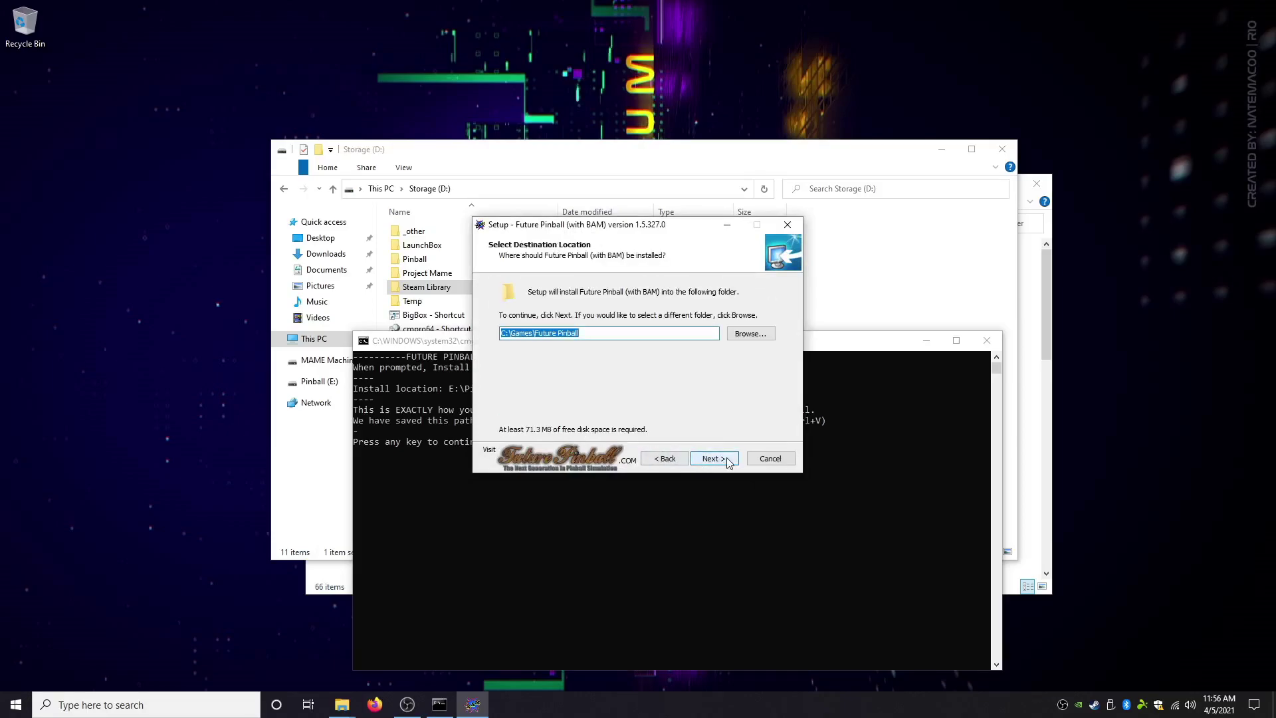
# Step: Set the destination location to E:\Pinball Emporium\emulators\Future Pinball and confirm it
pyautogui.press('BackSpace')
pyautogui.write('E:\\Pinball Emporium\\emulators\\Future Pinball')
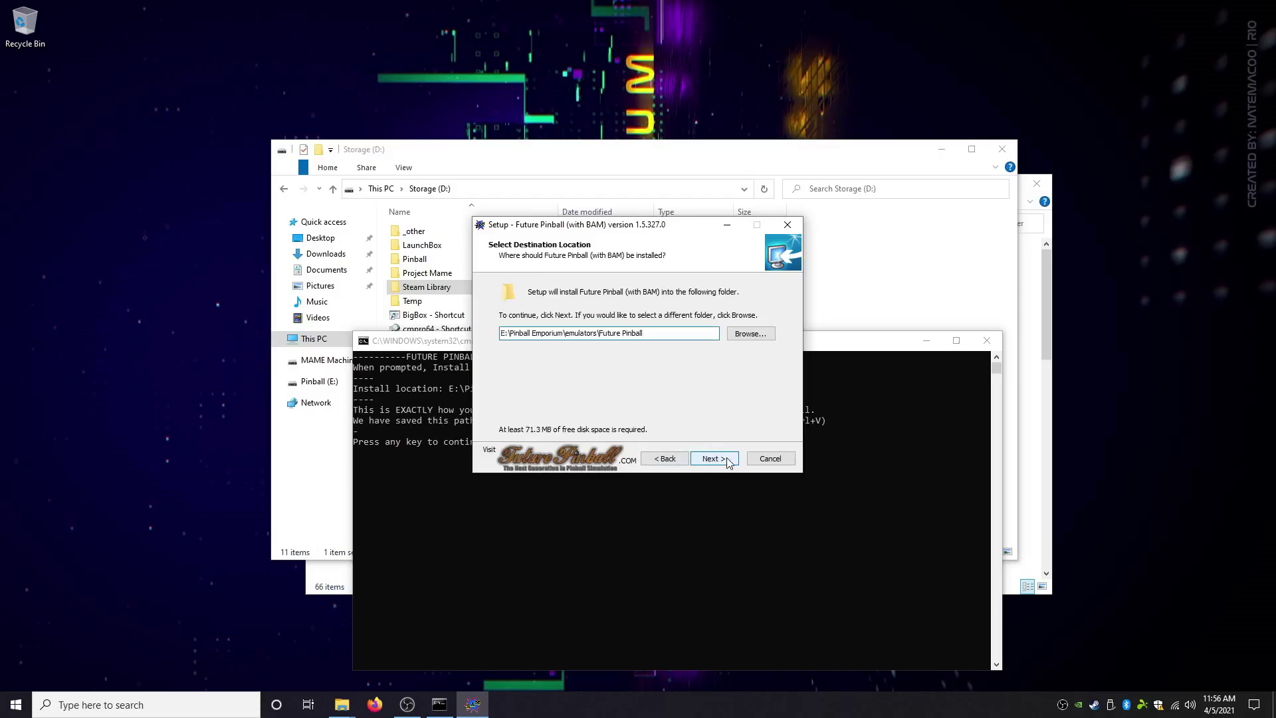
pyautogui.click(729, 460)
pyautogui.press('Return')
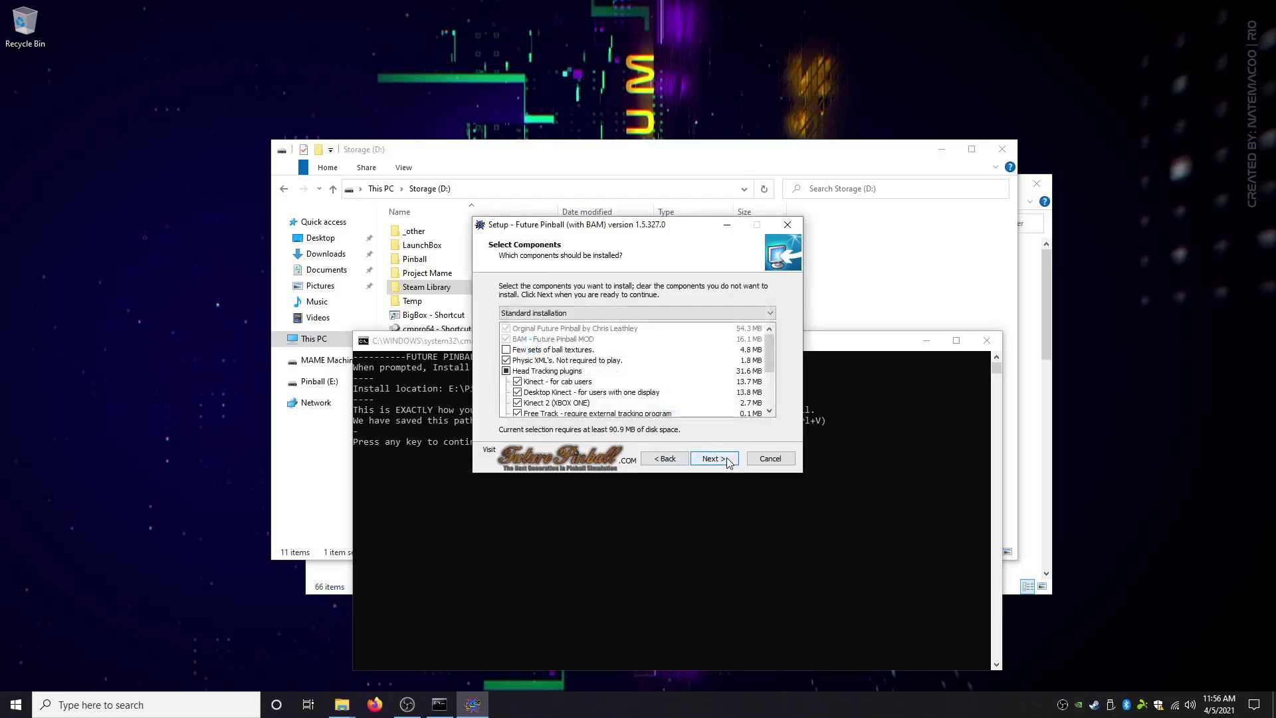
# Step: Keep the standard installation components, skip creating a Start Menu folder, and proceed through the additional tasks
pyautogui.click(728, 460)
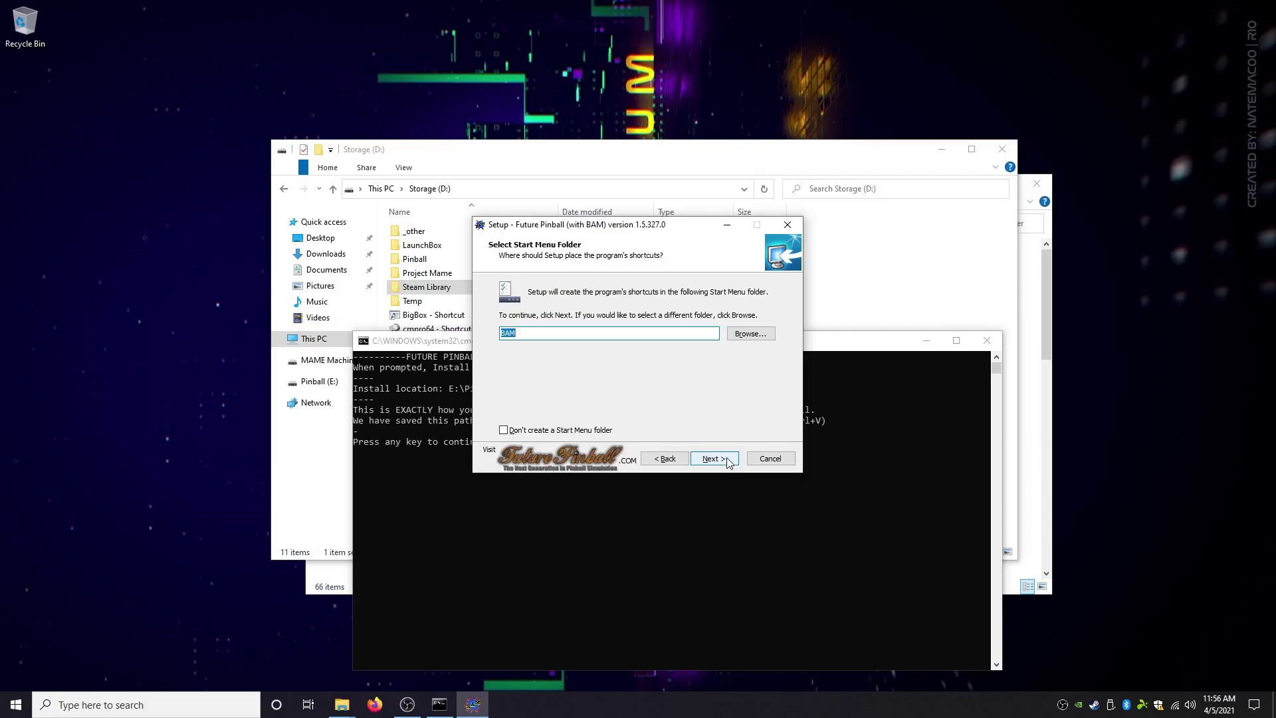
pyautogui.click(604, 431)
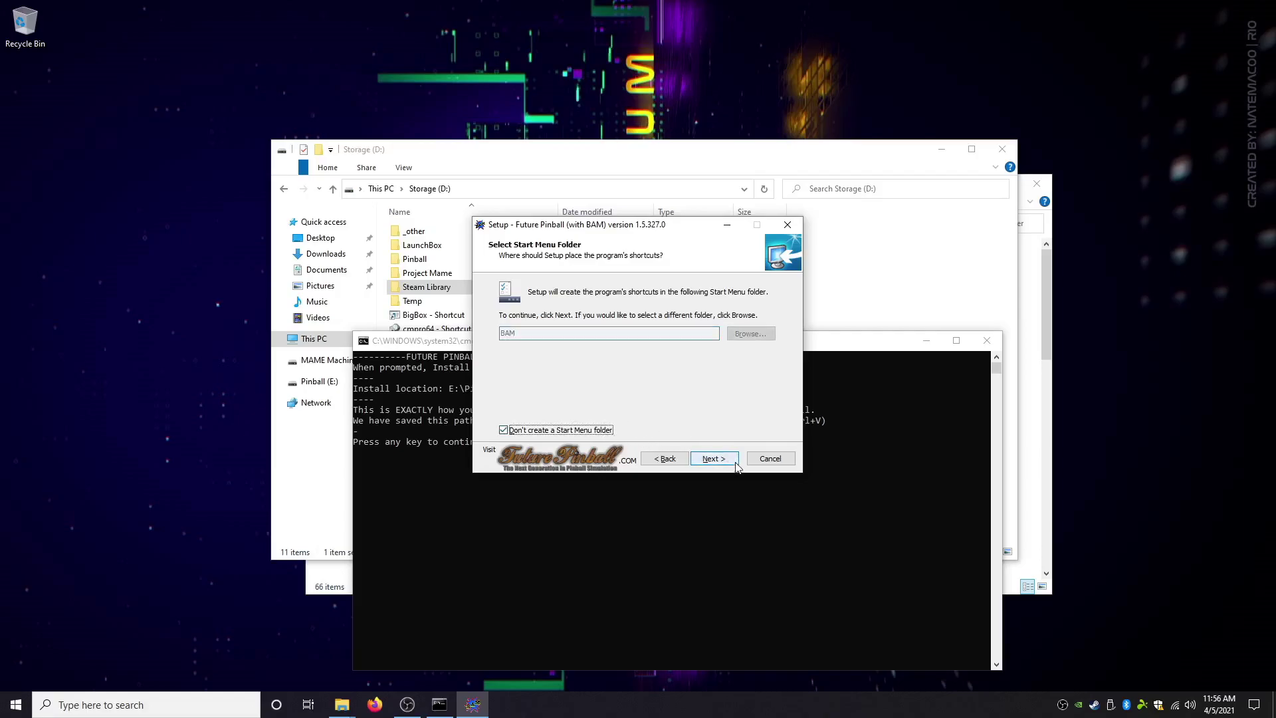
pyautogui.click(713, 459)
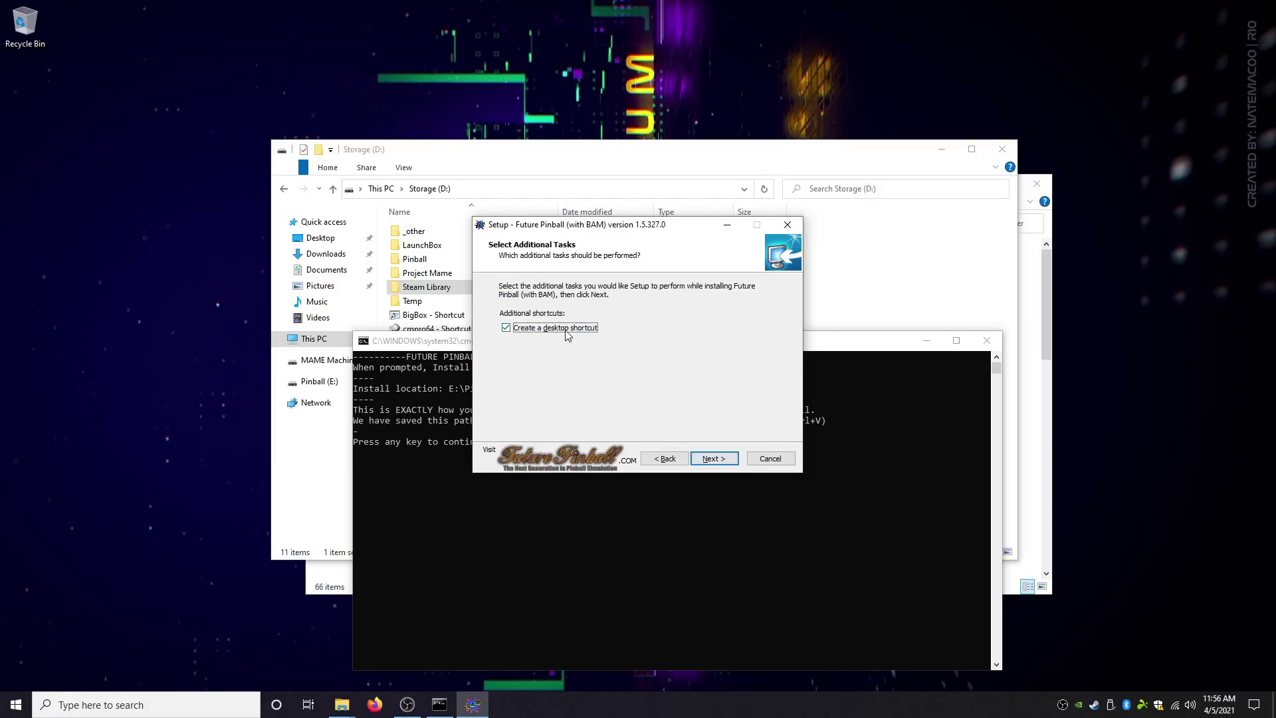
pyautogui.click(714, 458)
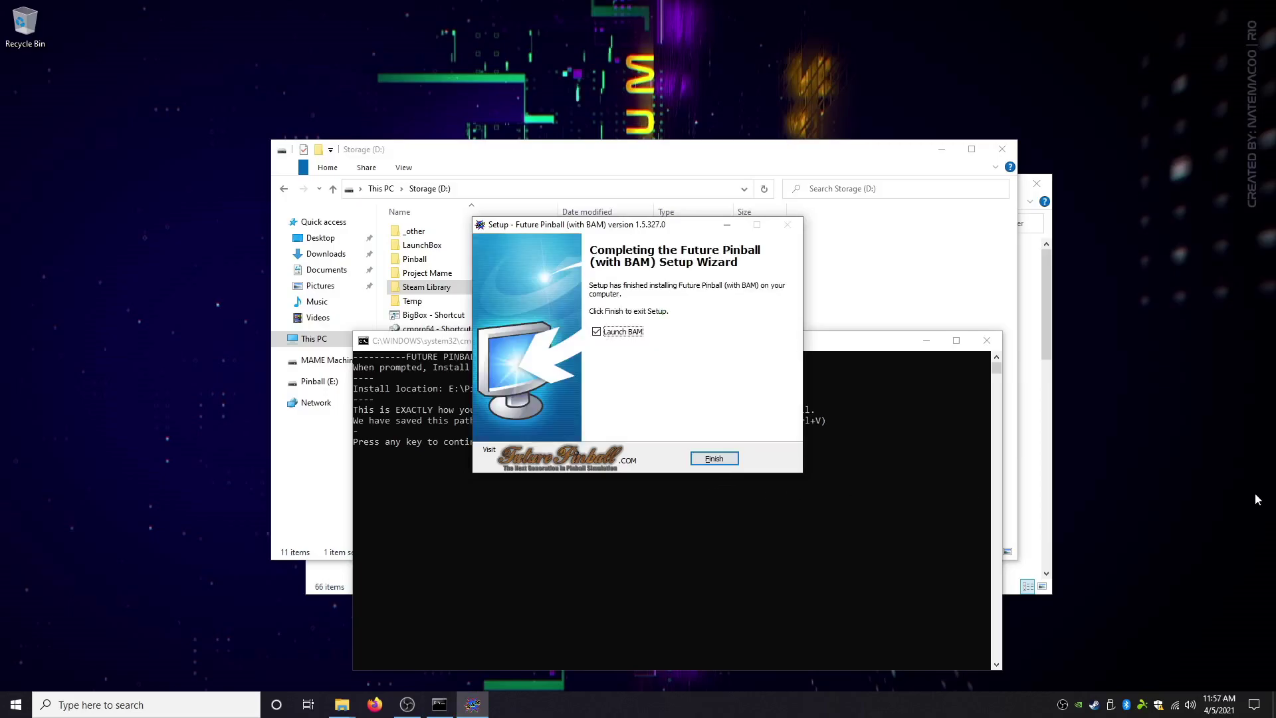
# Step: Finish the setup with Launch BAM enabled, close Future Pinball once it opens, and return to the installer console
pyautogui.click(721, 461)
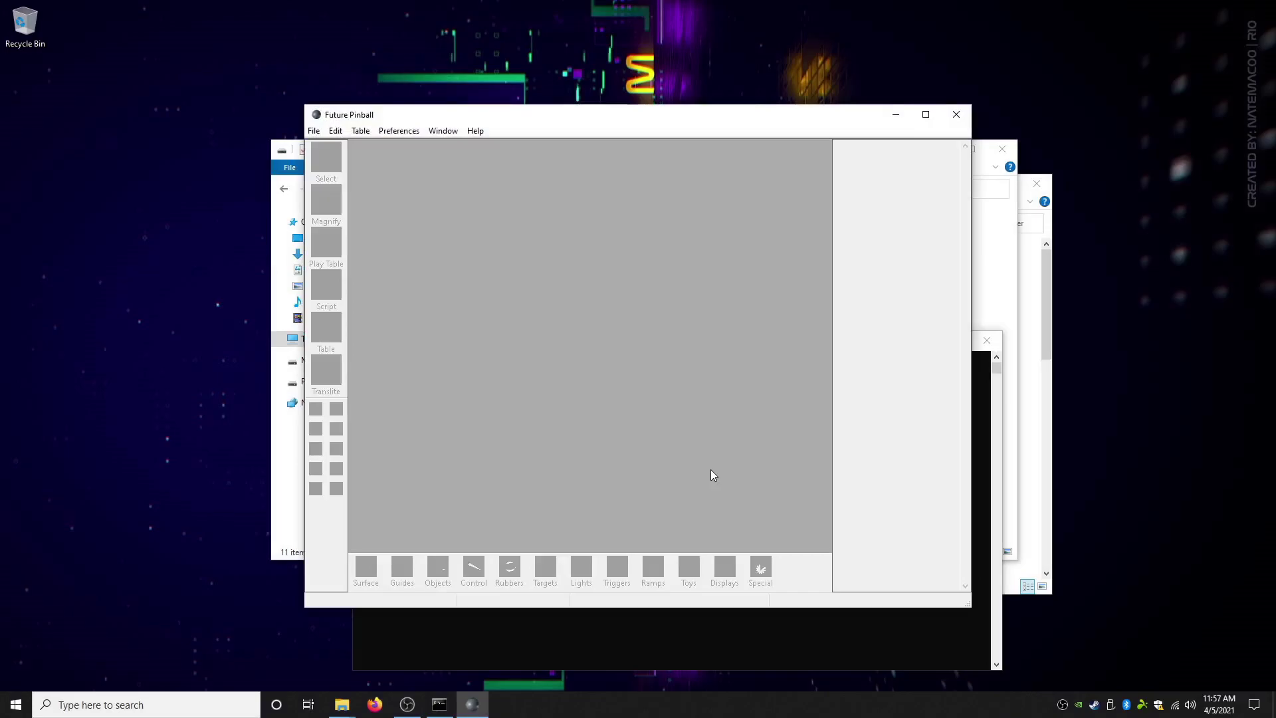
pyautogui.click(956, 115)
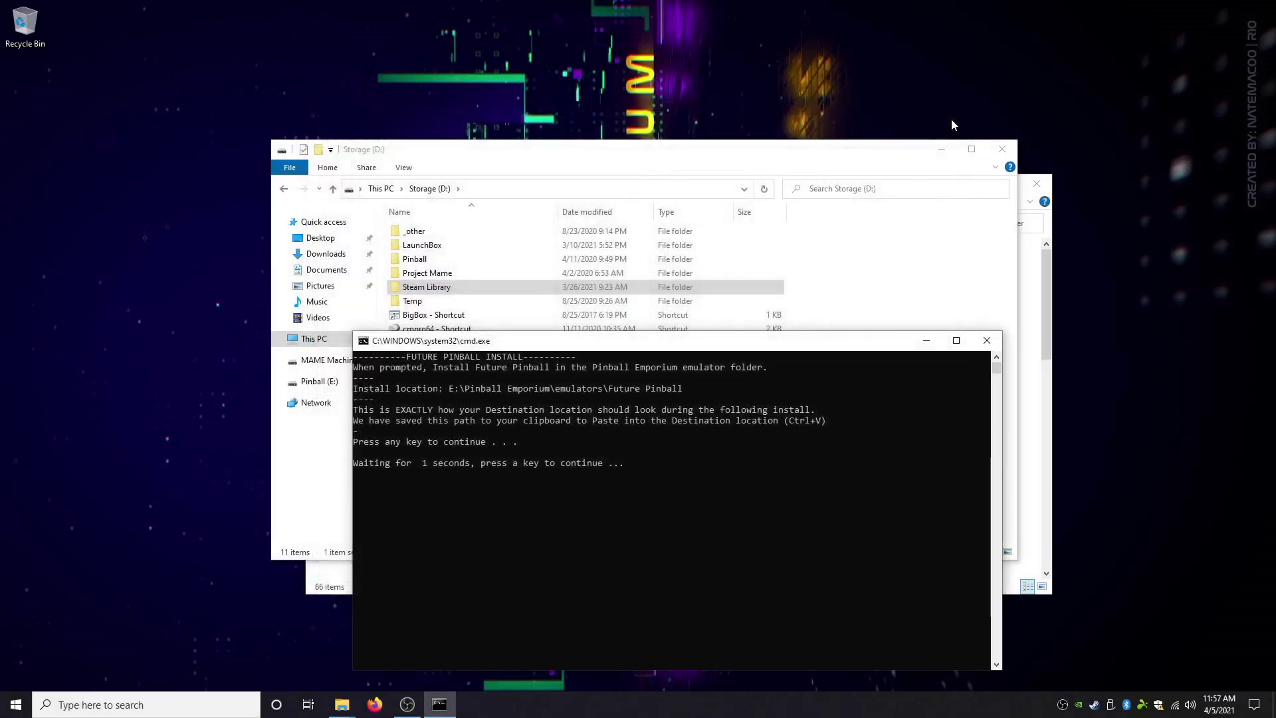
pyautogui.click(648, 549)
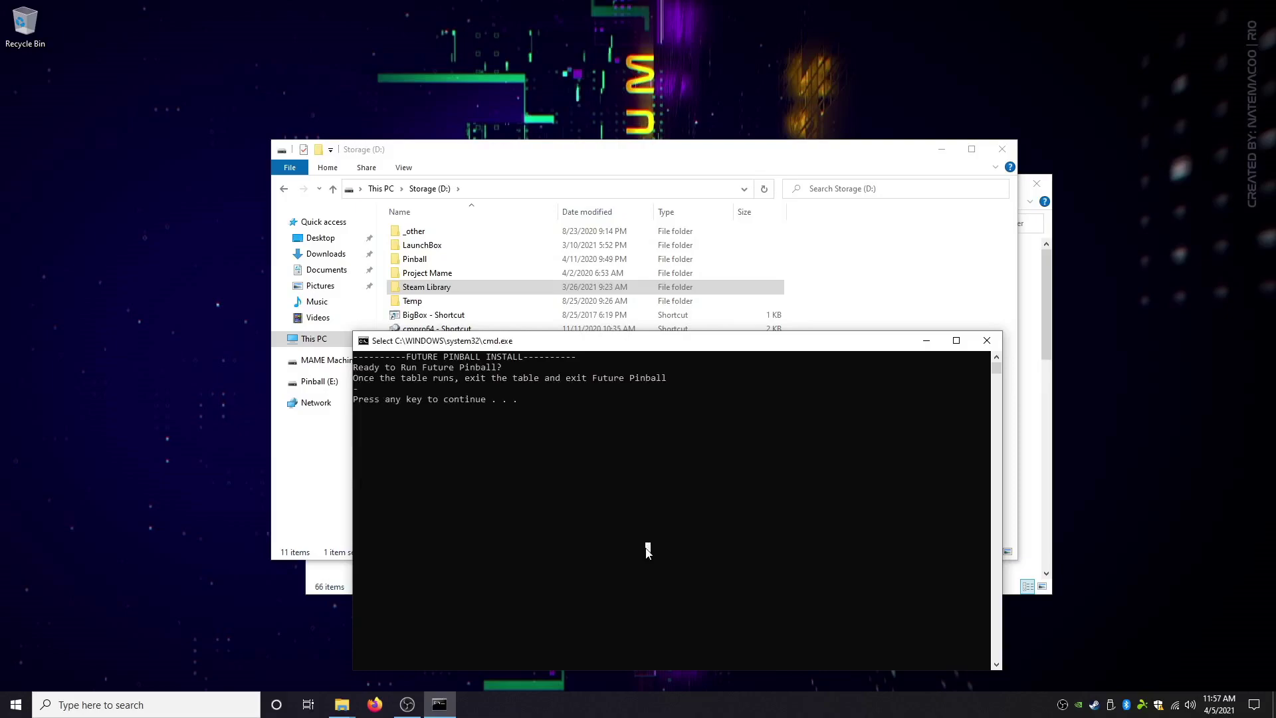
# Step: Run the Future Pinball test table from the installer, exit it, and confirm the exit in the installer console
pyautogui.press('Return')
pyautogui.press('Return')
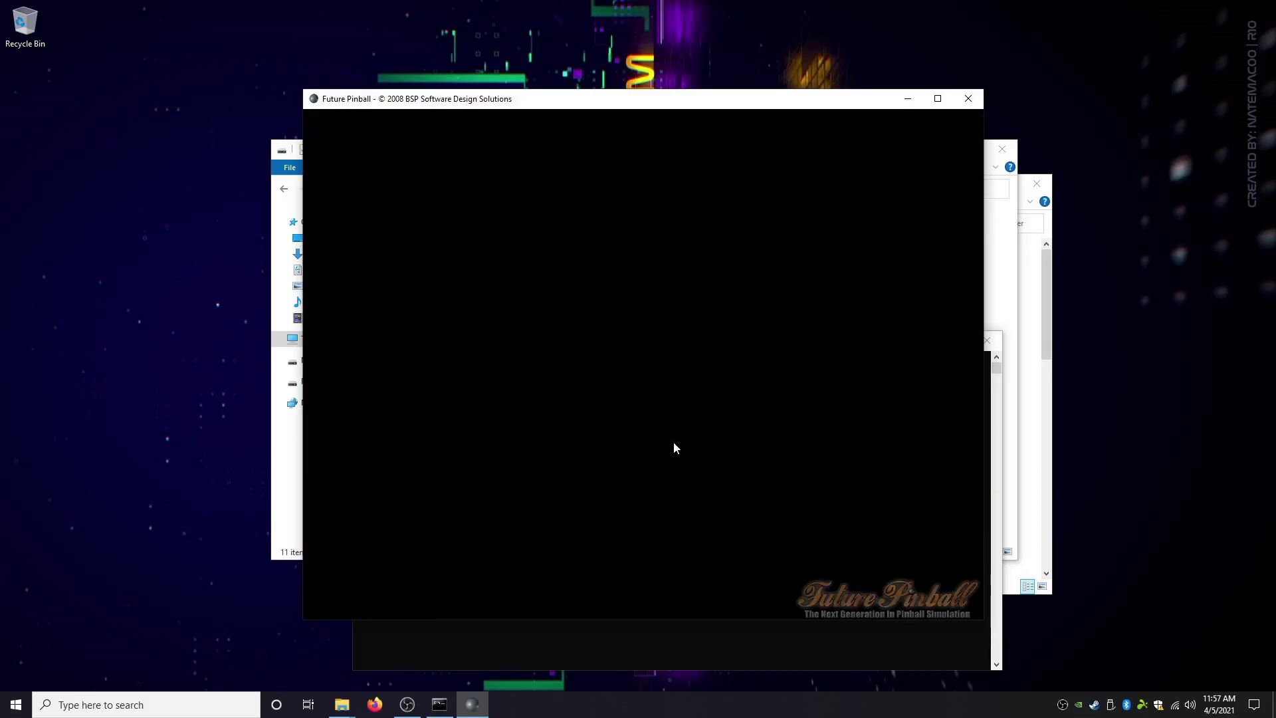
pyautogui.press('Escape')
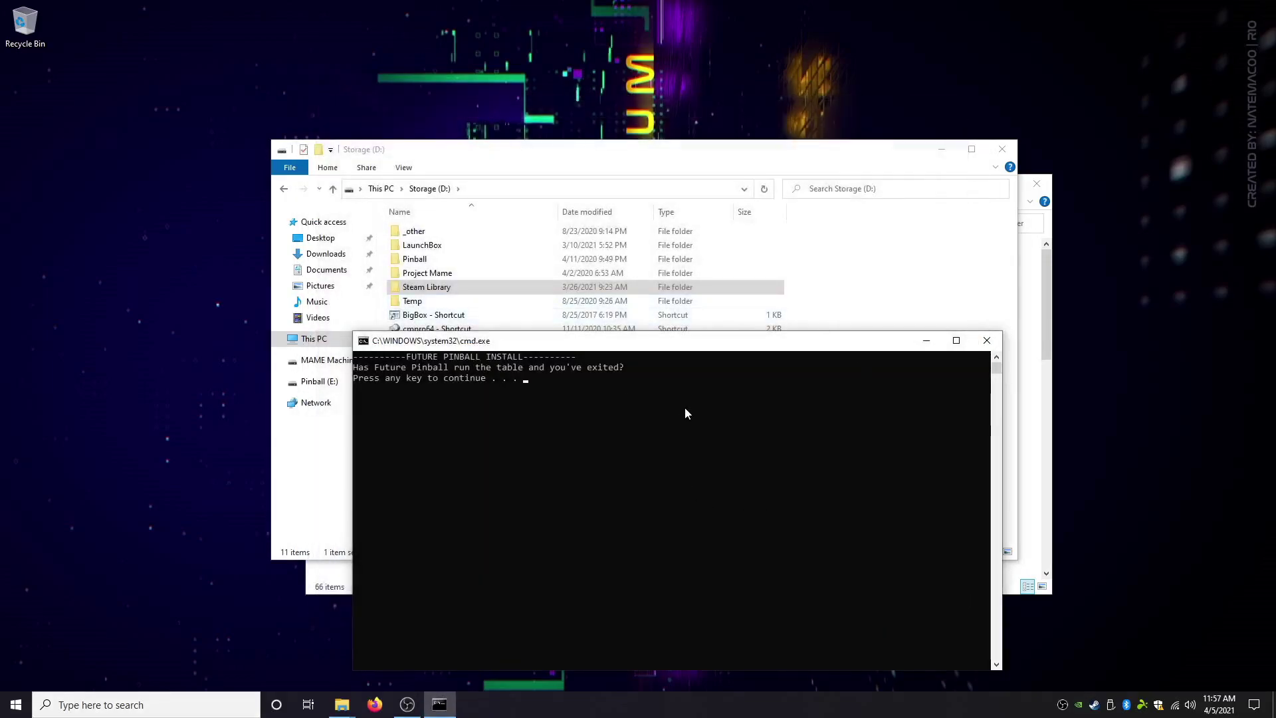
pyautogui.press('Return')
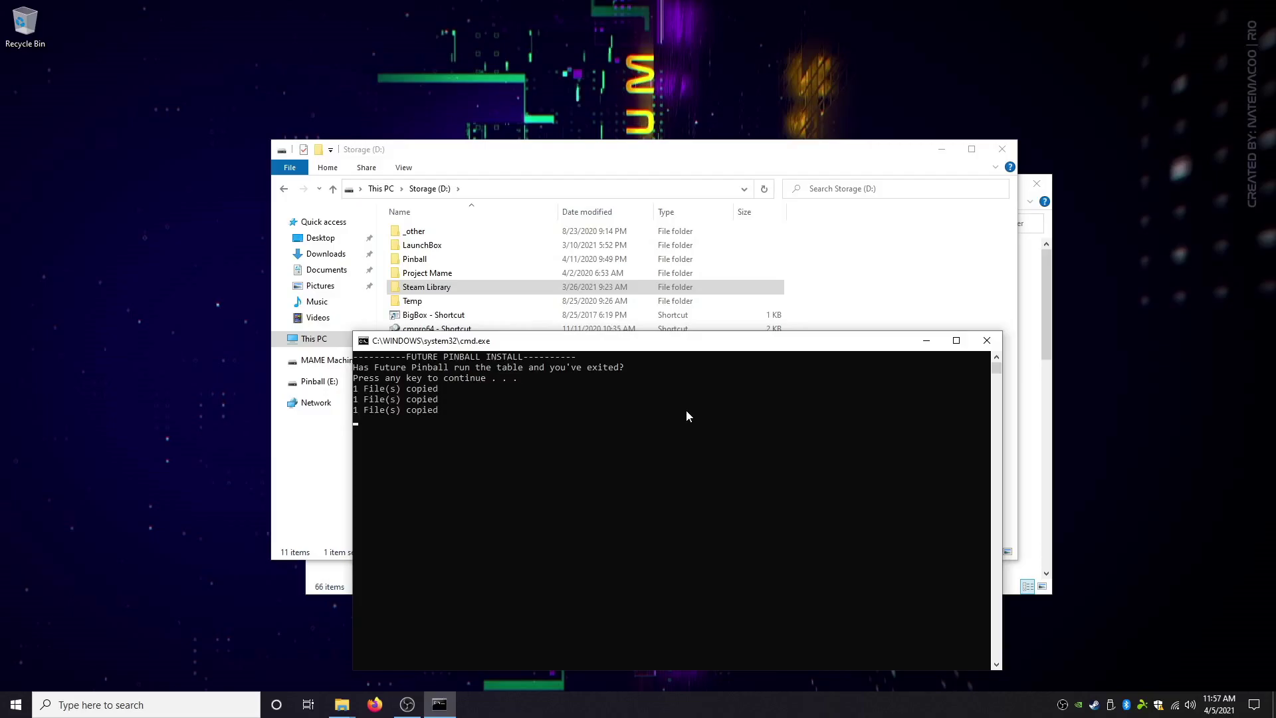
# Step: Complete the Future Pinball portion, continue through the Visual Pinball X instructions, and allow its setup to launch
pyautogui.click(597, 576)
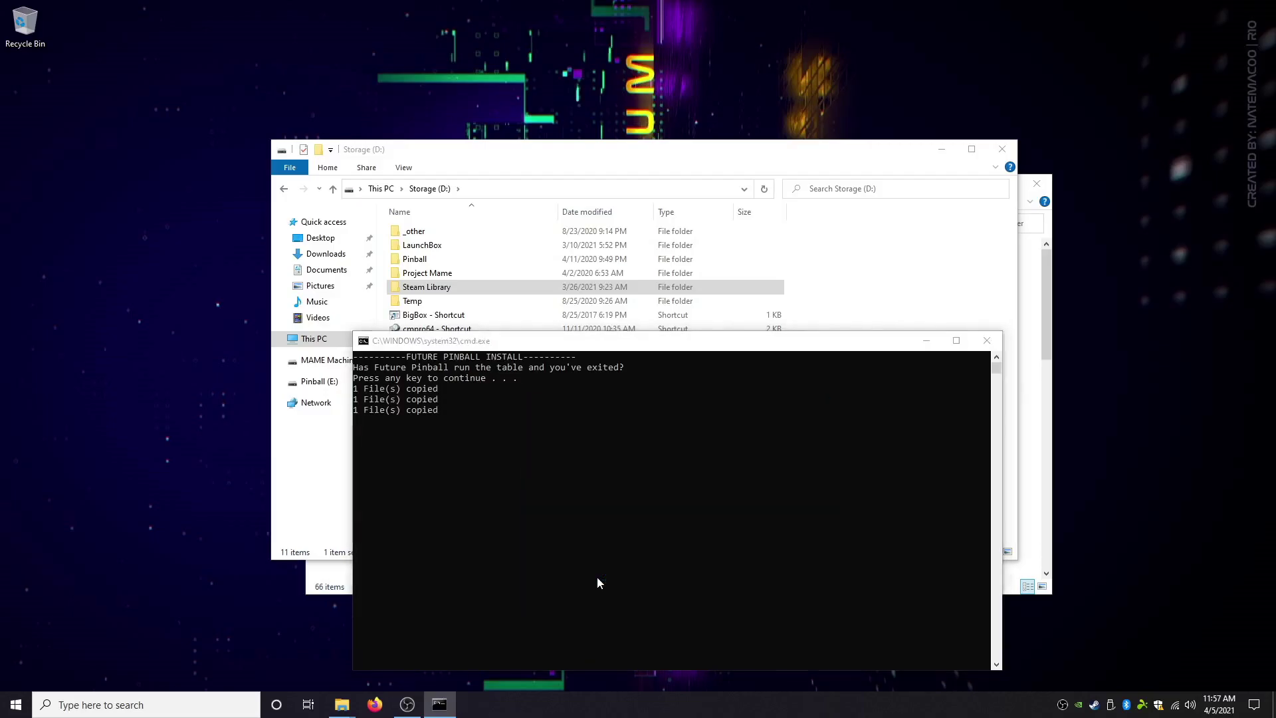
pyautogui.click(726, 378)
pyautogui.press('Return')
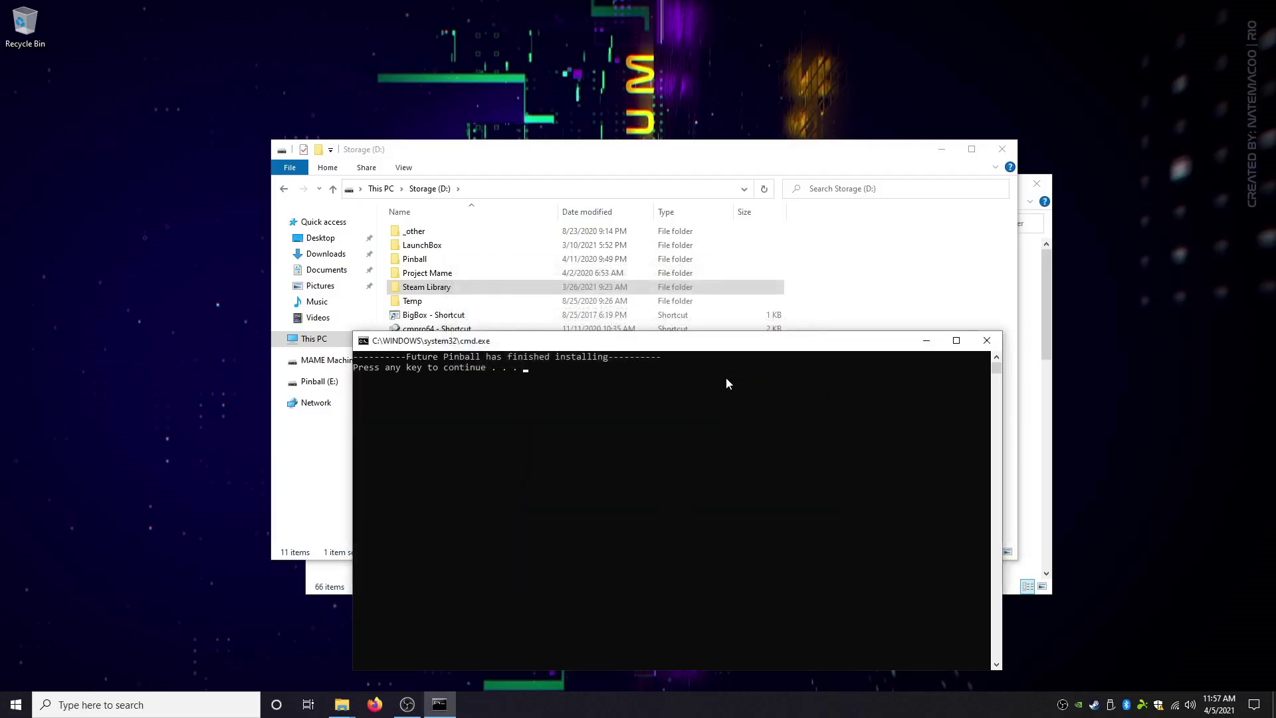
pyautogui.press('Return')
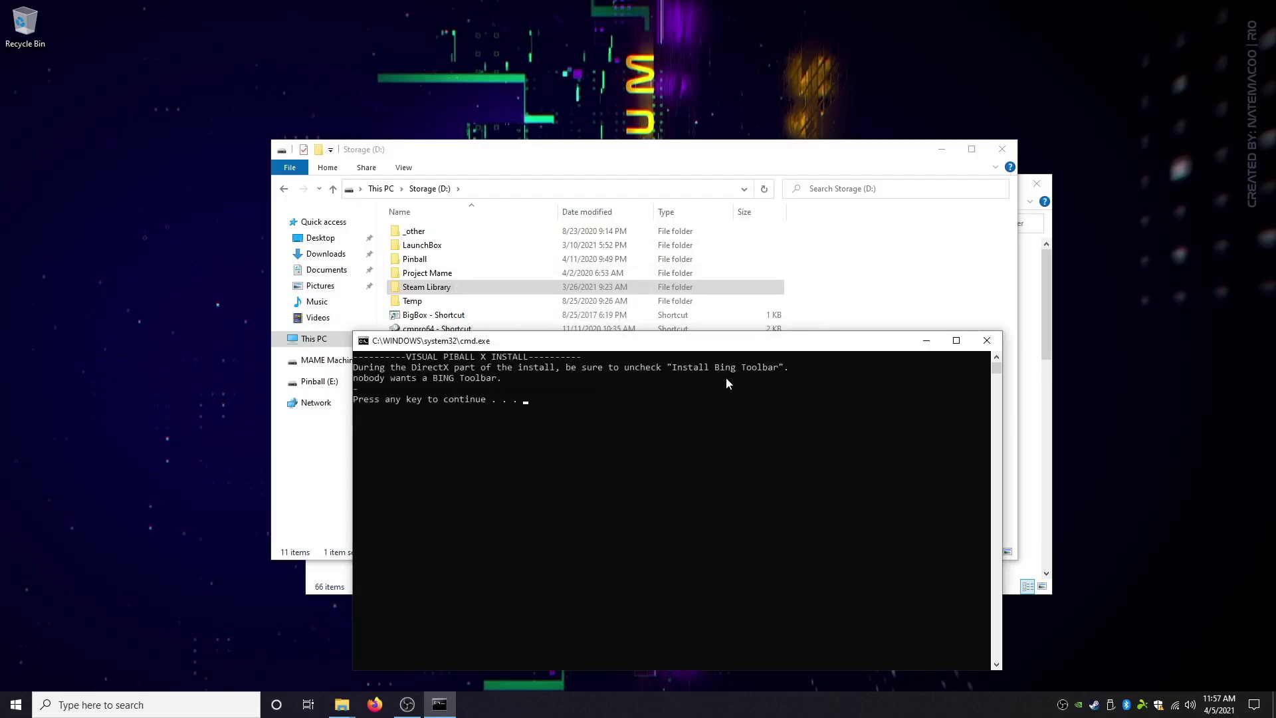
pyautogui.press('Return')
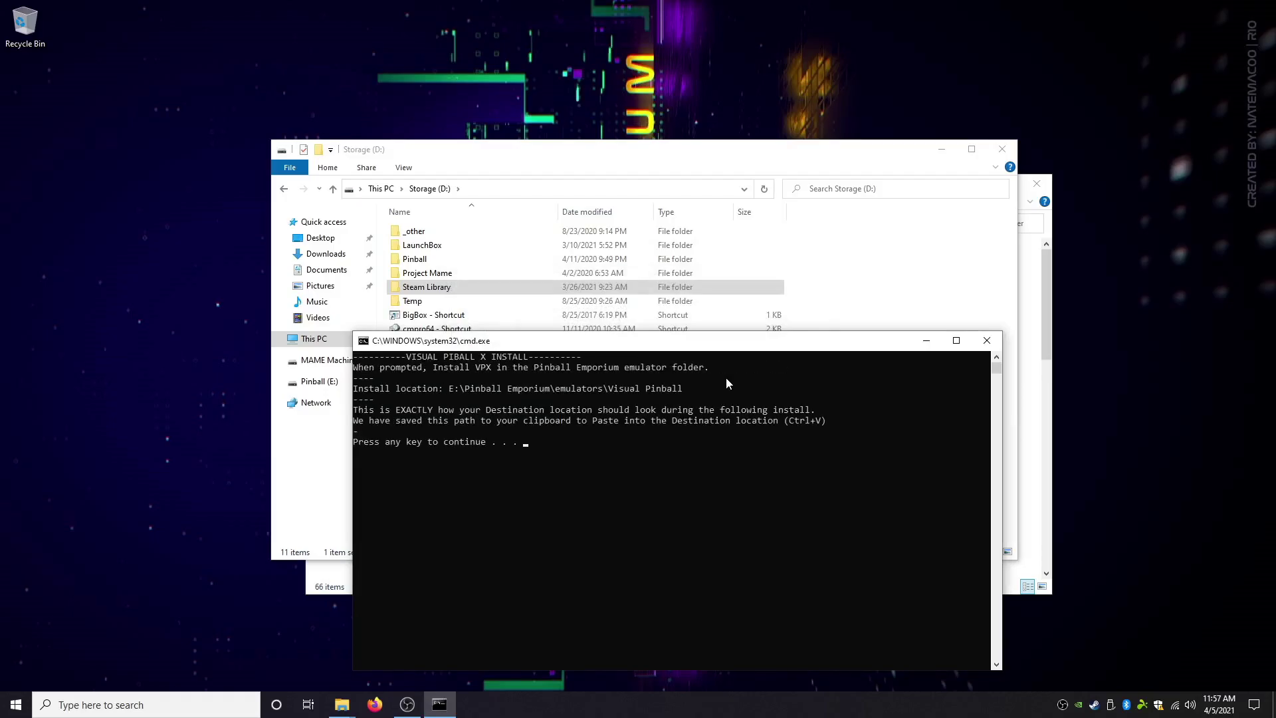
pyautogui.press('Return')
pyautogui.hotkey('alt', 'y')
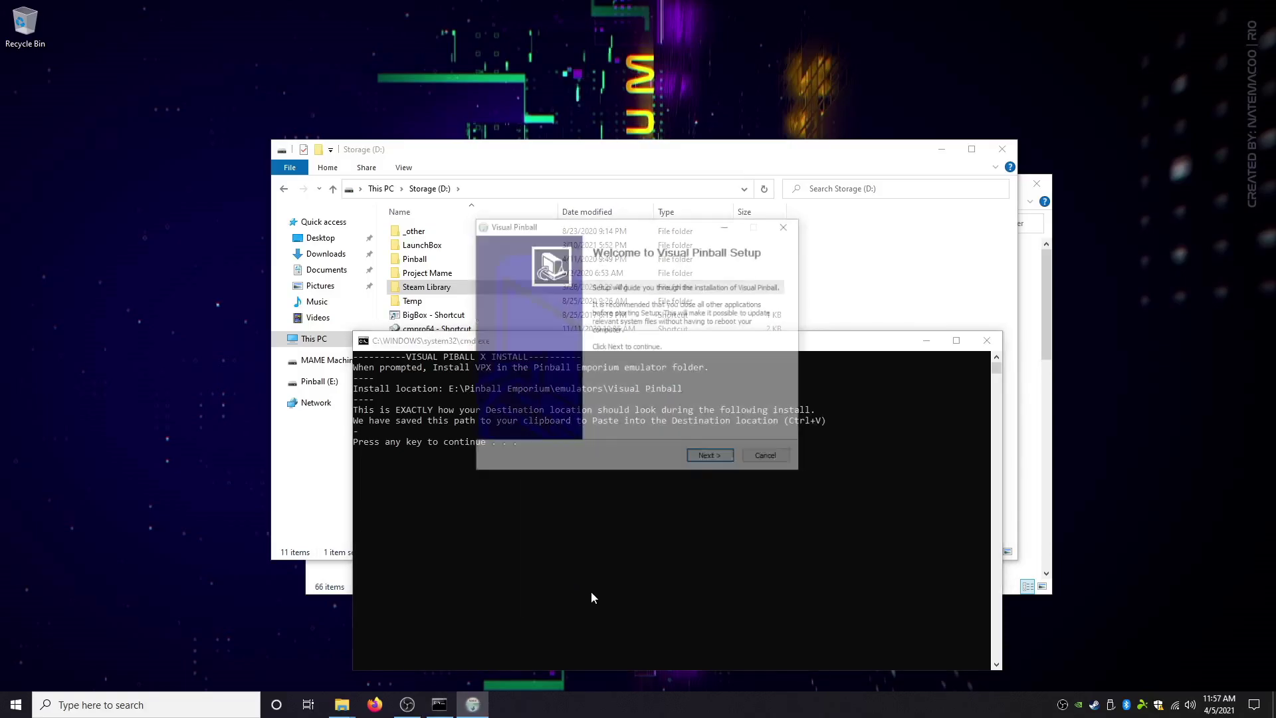
# Step: Set the Visual Pinball destination folder to E:\Pinball Emporium\emulators\Visual Pinball and install it with only DMDext support selected
pyautogui.click(711, 459)
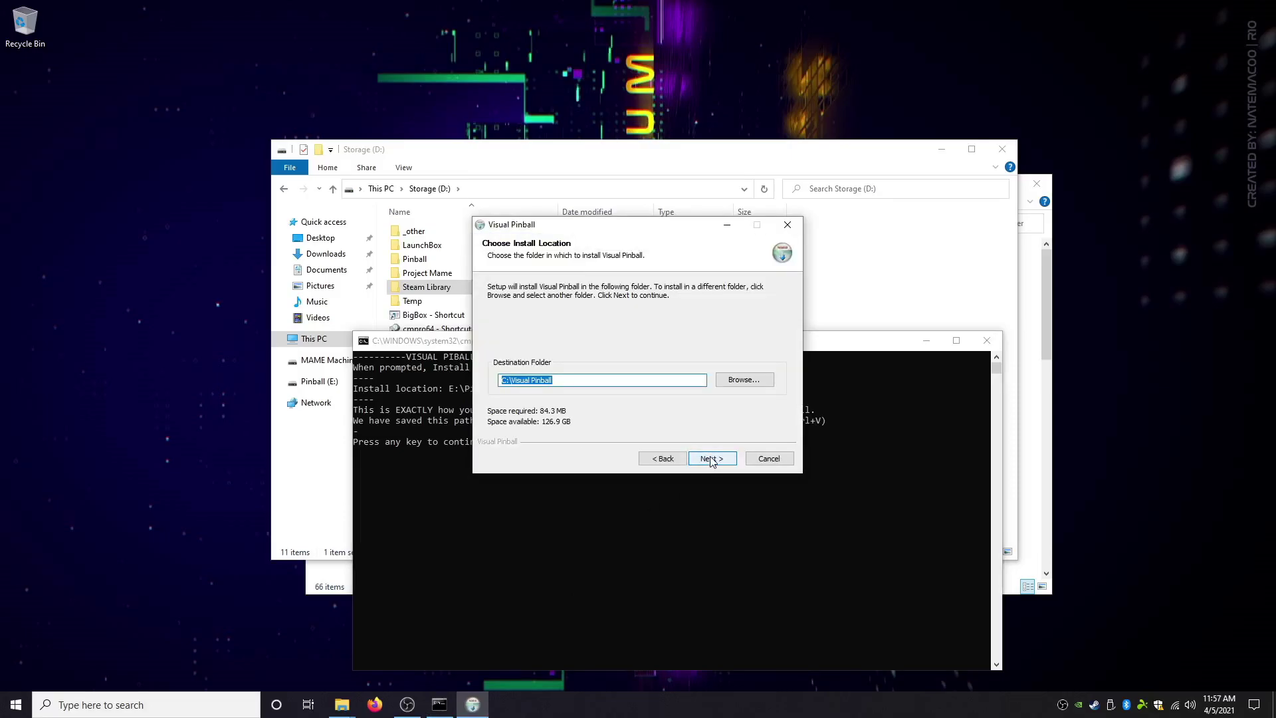
pyautogui.press('BackSpace')
pyautogui.write('E:\\Pinball Emporium\\emulators\\Visual Pinball')
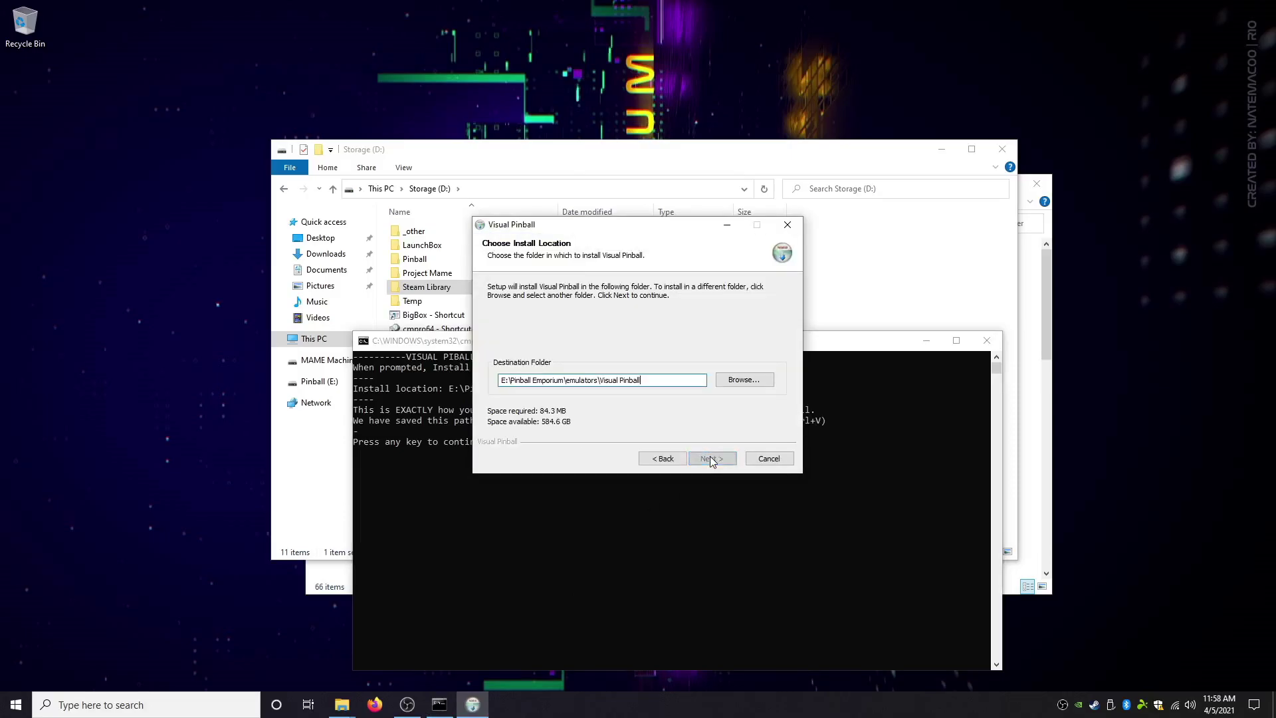
pyautogui.click(711, 459)
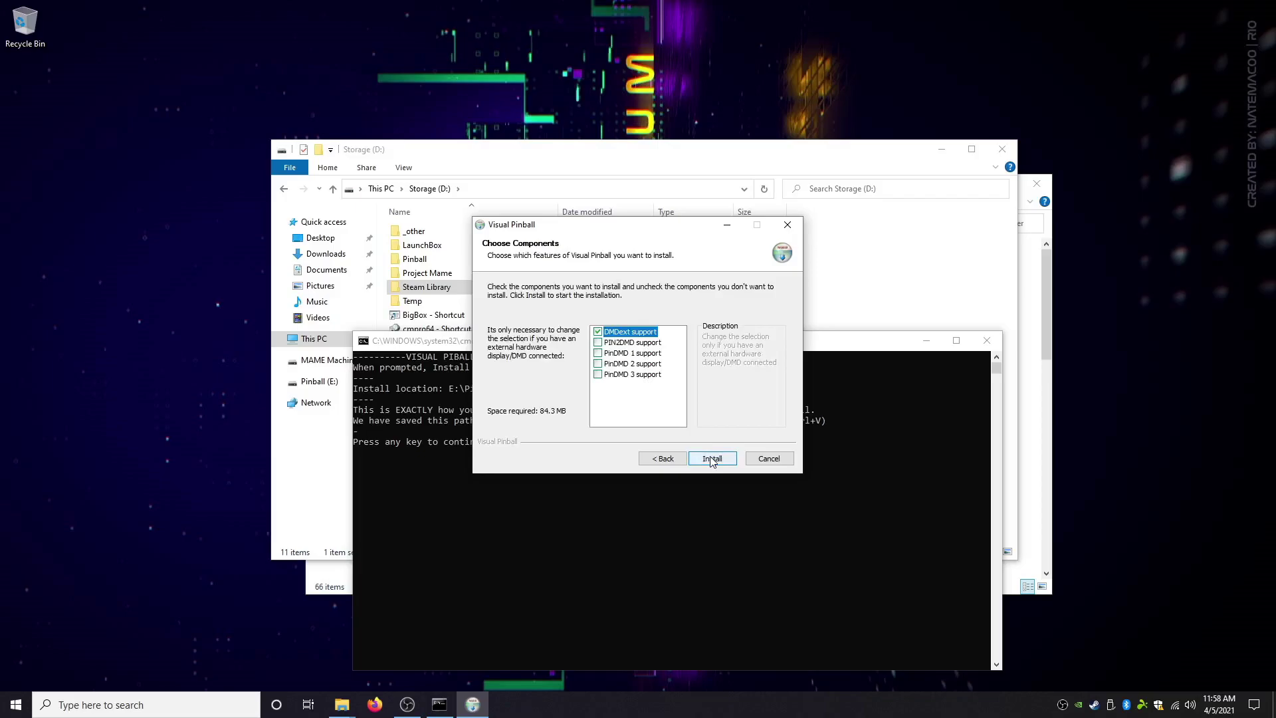
pyautogui.click(709, 458)
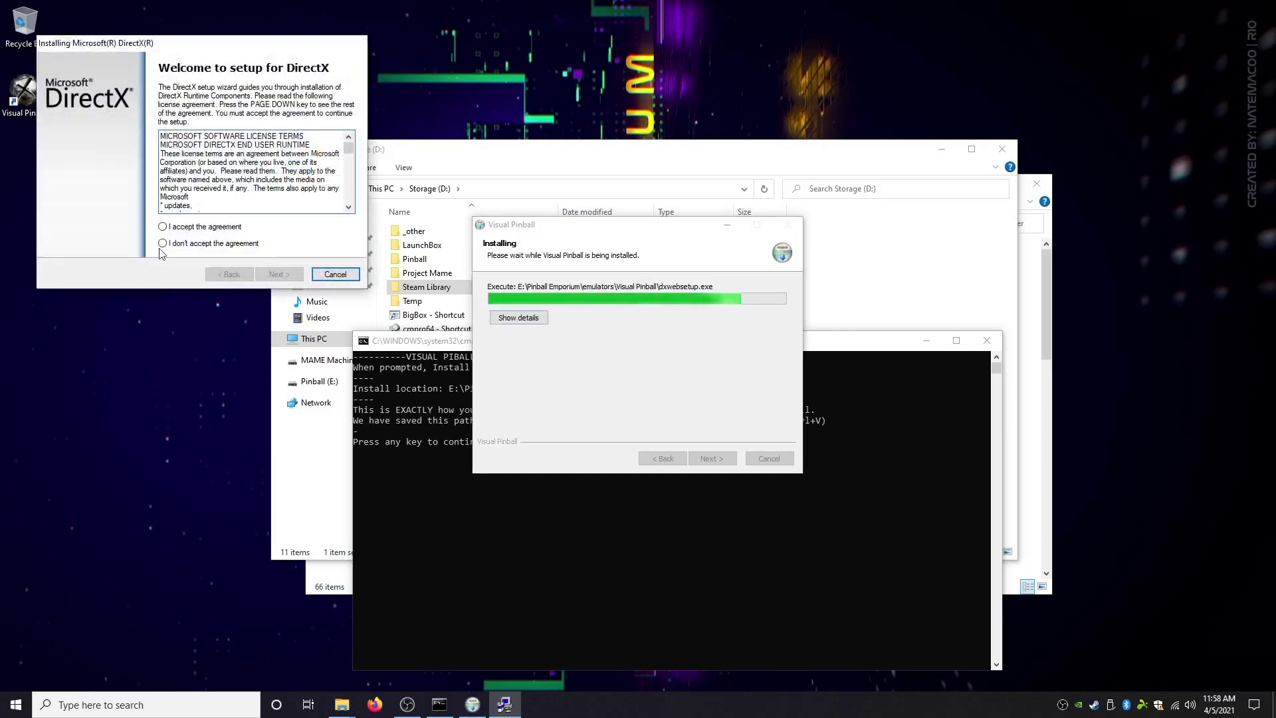
# Step: Accept the DirectX license agreement, decline the Bing Bar, and start the DirectX component installation
pyautogui.click(162, 227)
pyautogui.click(274, 274)
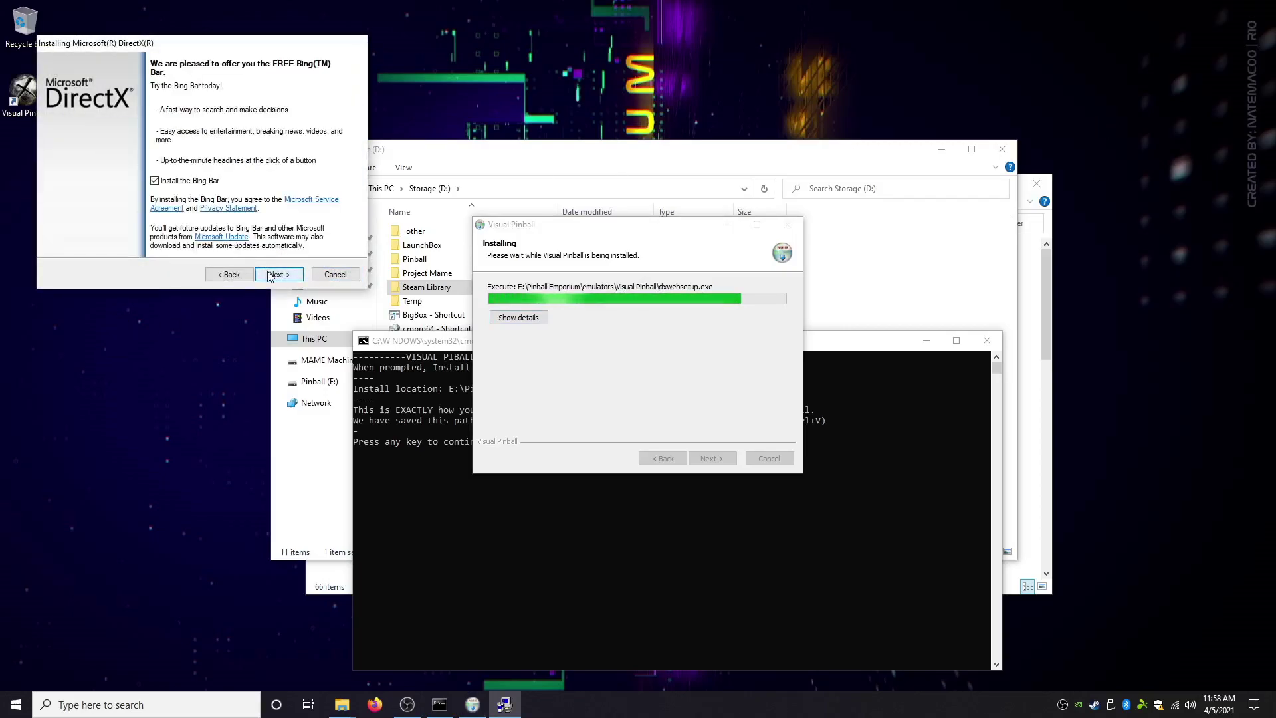
pyautogui.click(154, 181)
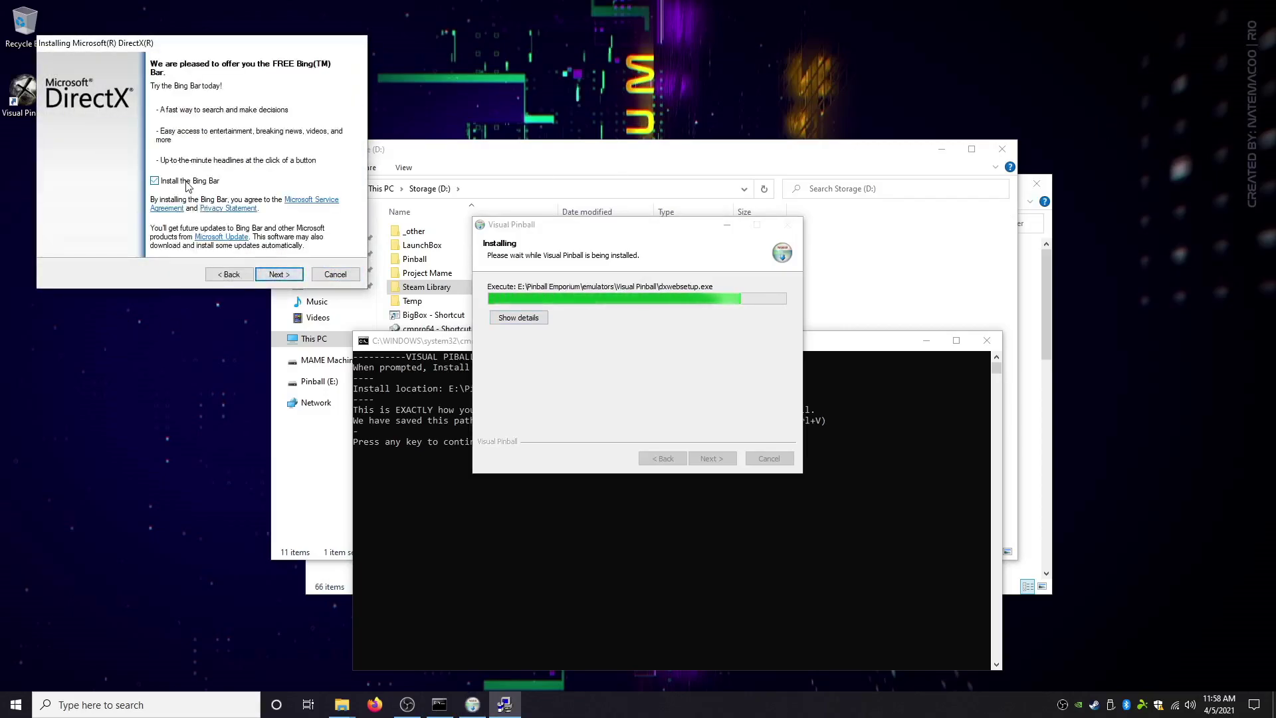
pyautogui.click(279, 274)
# Step: Open the Windows display settings, identify the connected displays, and examine the scale, resolution and orientation of display 2
pyautogui.rightClick(1086, 87)
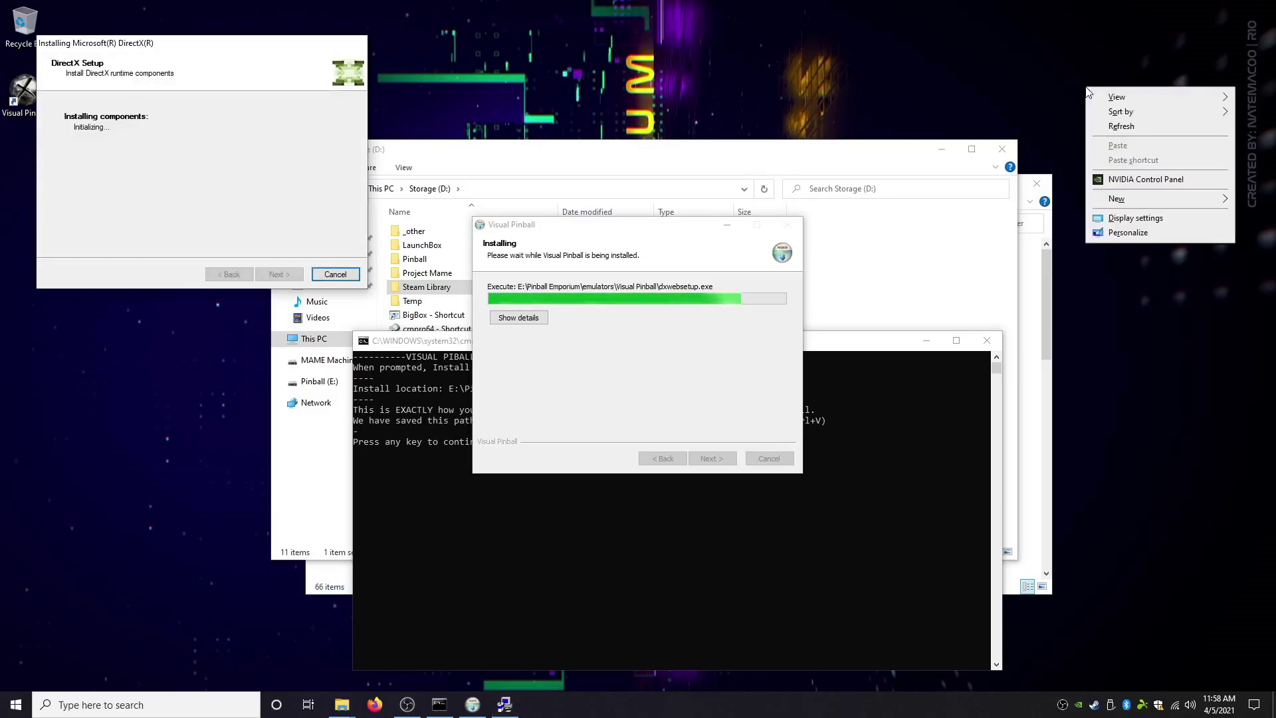
pyautogui.click(1124, 218)
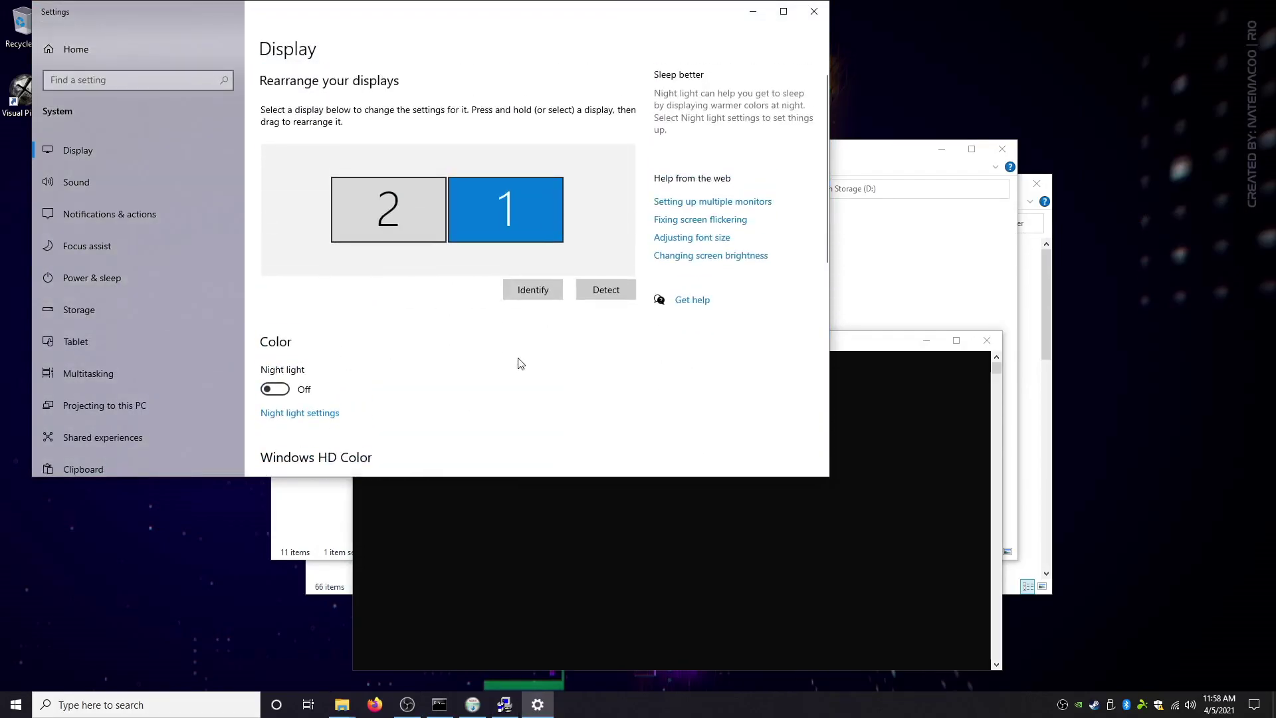
pyautogui.click(531, 292)
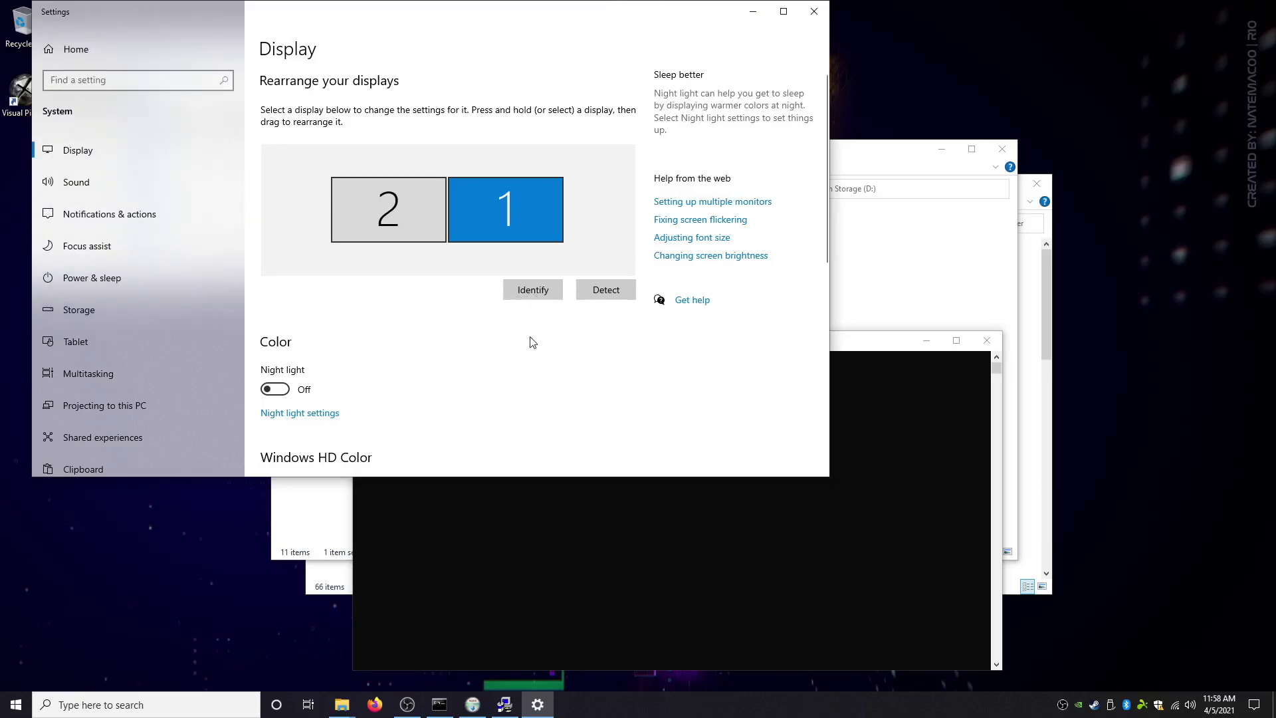
pyautogui.scroll(-6, 530, 342)
pyautogui.scroll(10, 641, 365)
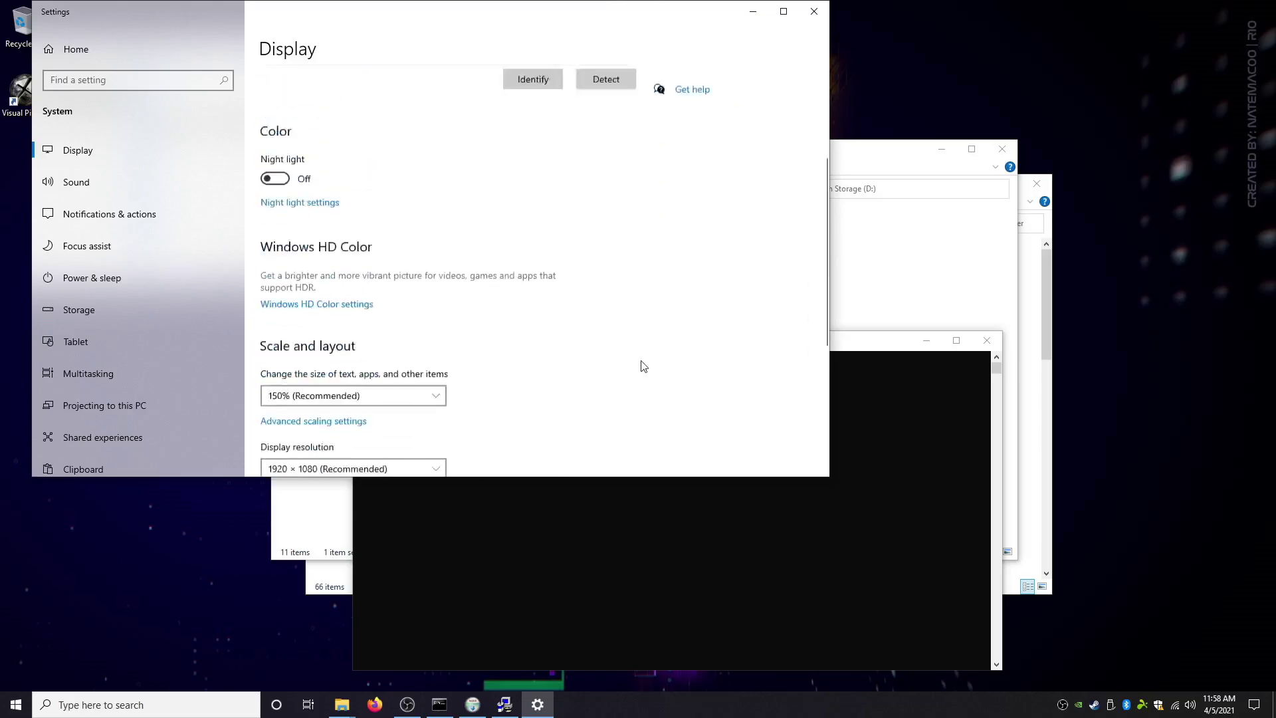
pyautogui.click(396, 146)
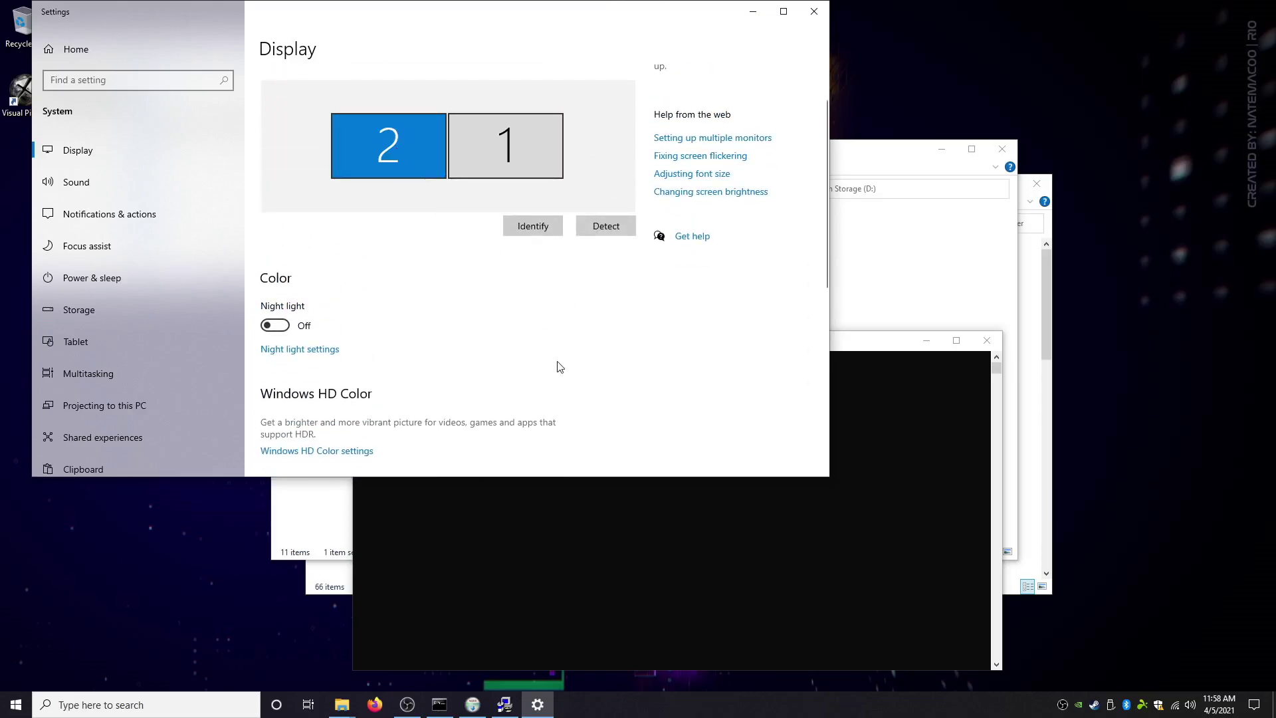
pyautogui.scroll(5, 556, 364)
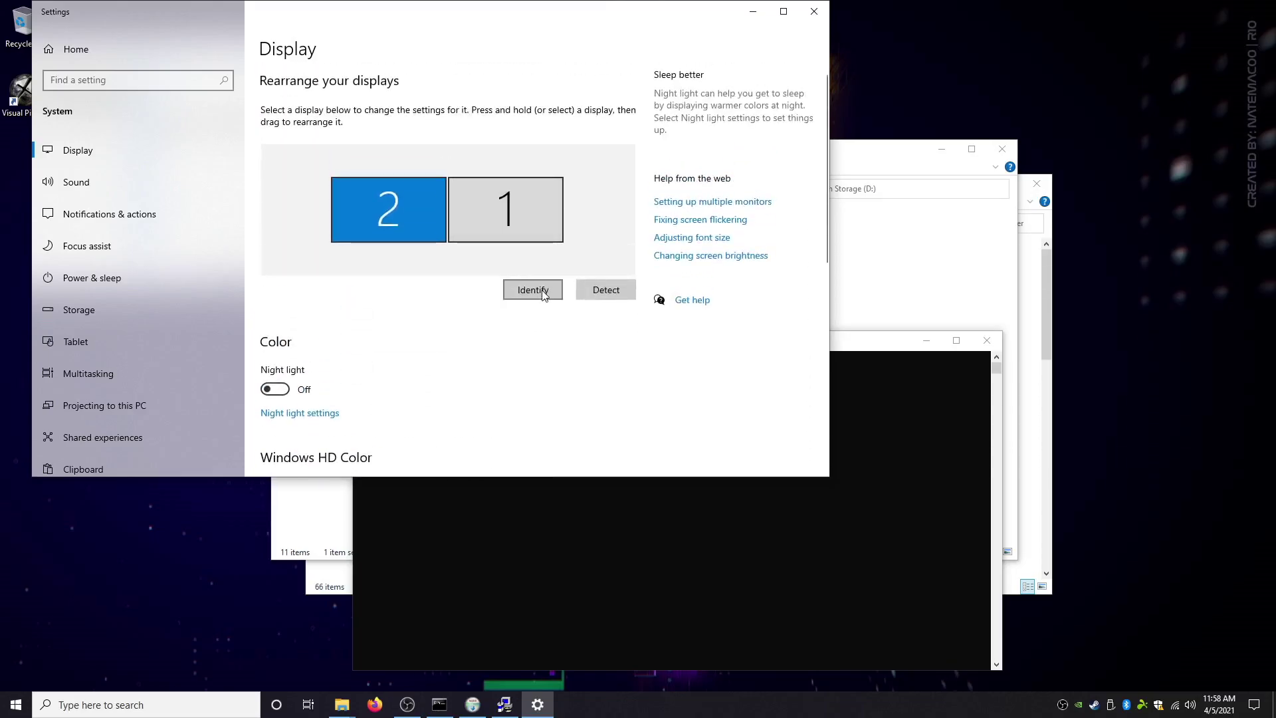
pyautogui.click(532, 290)
pyautogui.scroll(-5, 550, 370)
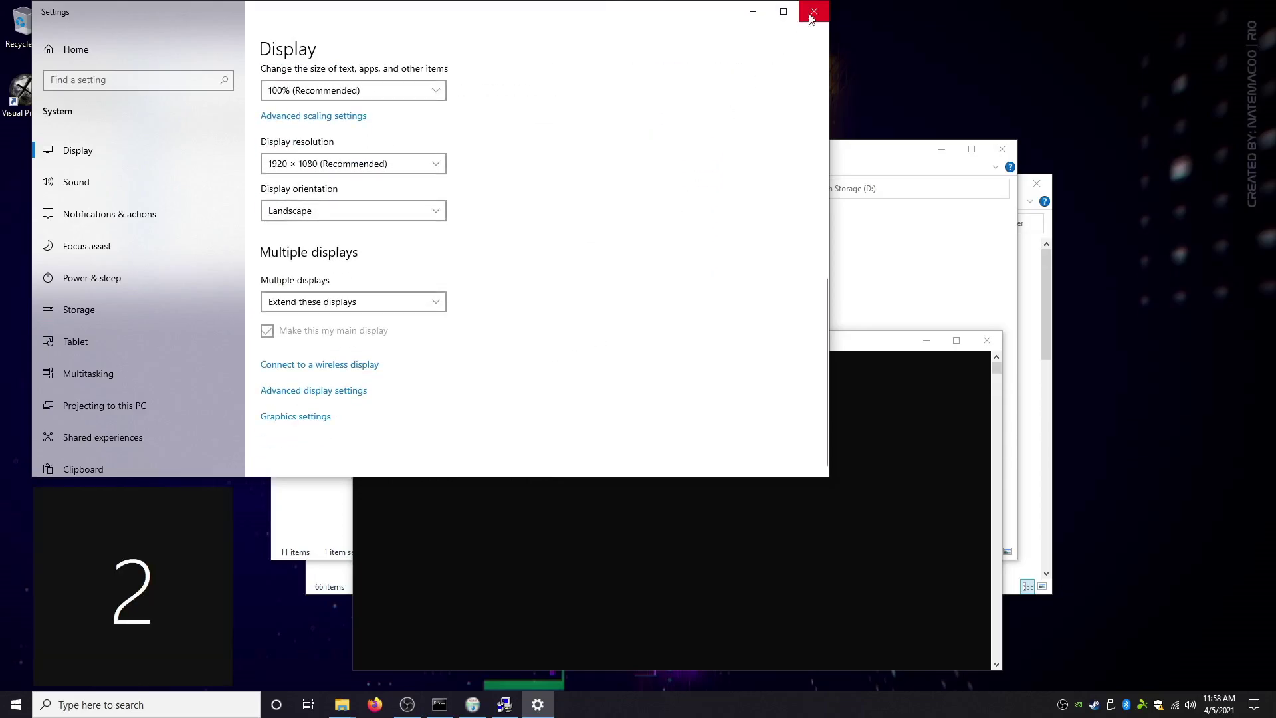
pyautogui.scroll(5, 609, 237)
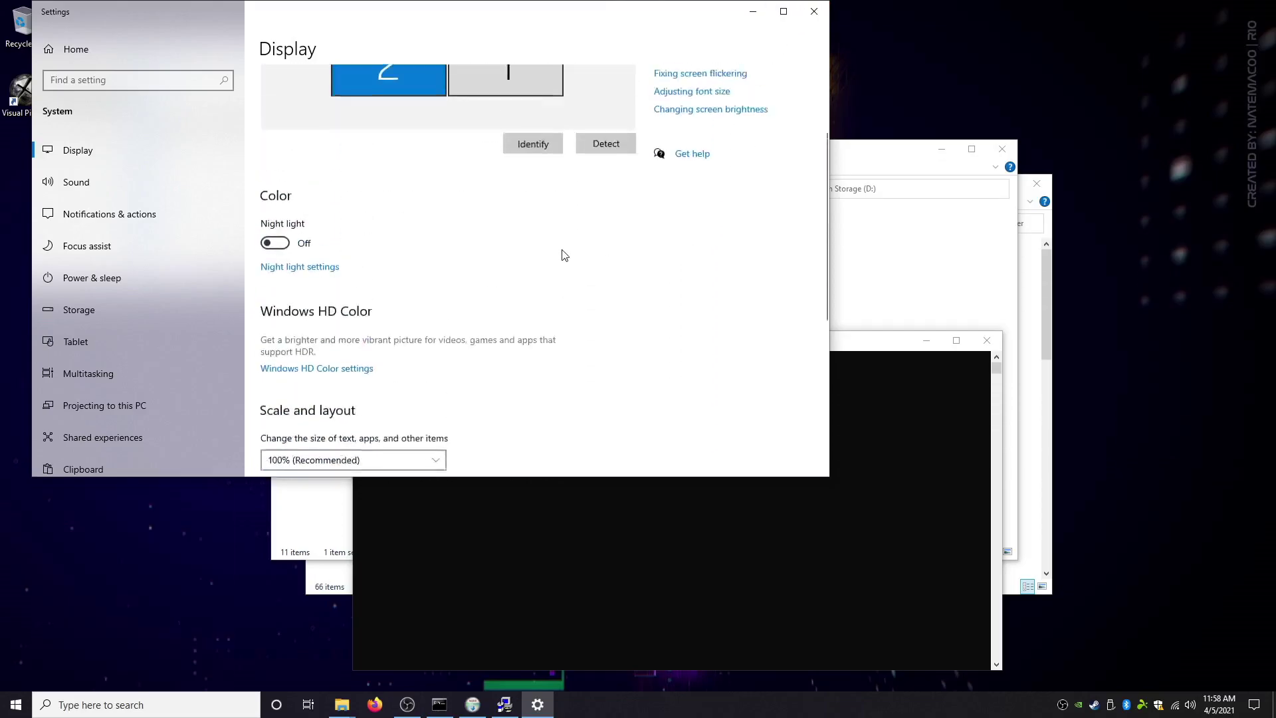
# Step: Set the scaling of display 1 to 100% and close the display settings
pyautogui.click(513, 106)
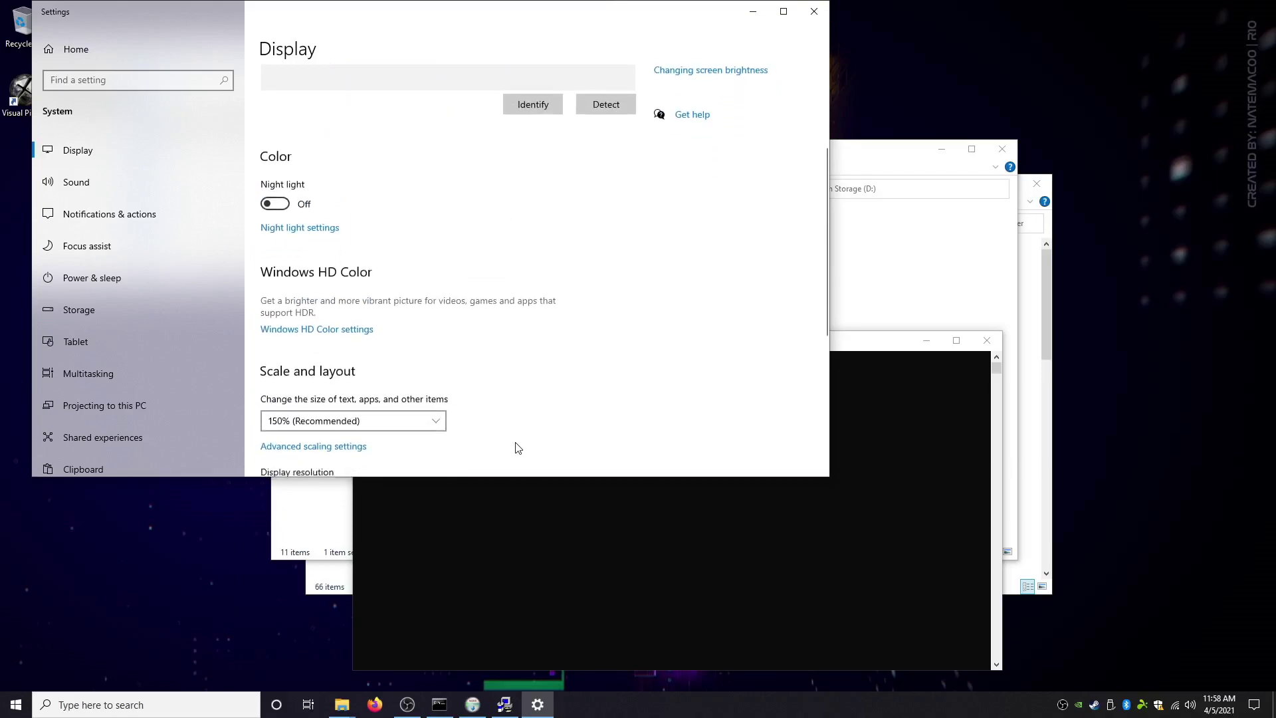
pyautogui.click(433, 413)
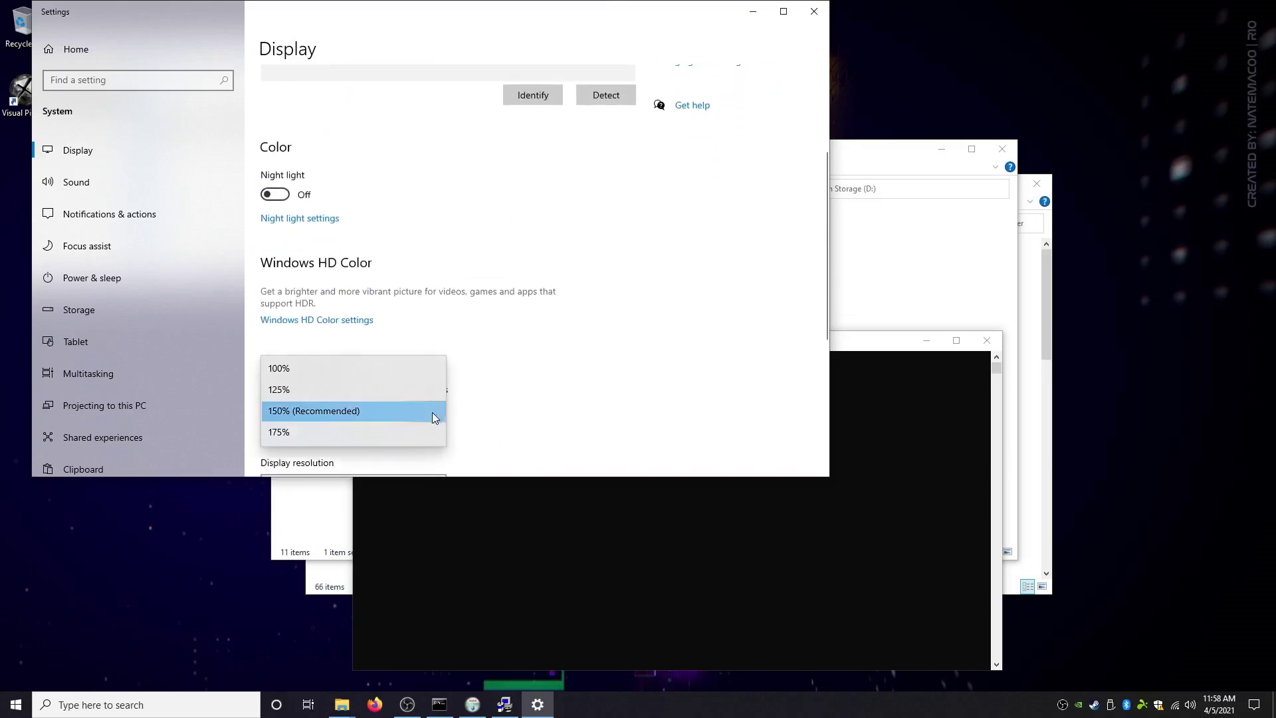
pyautogui.click(412, 374)
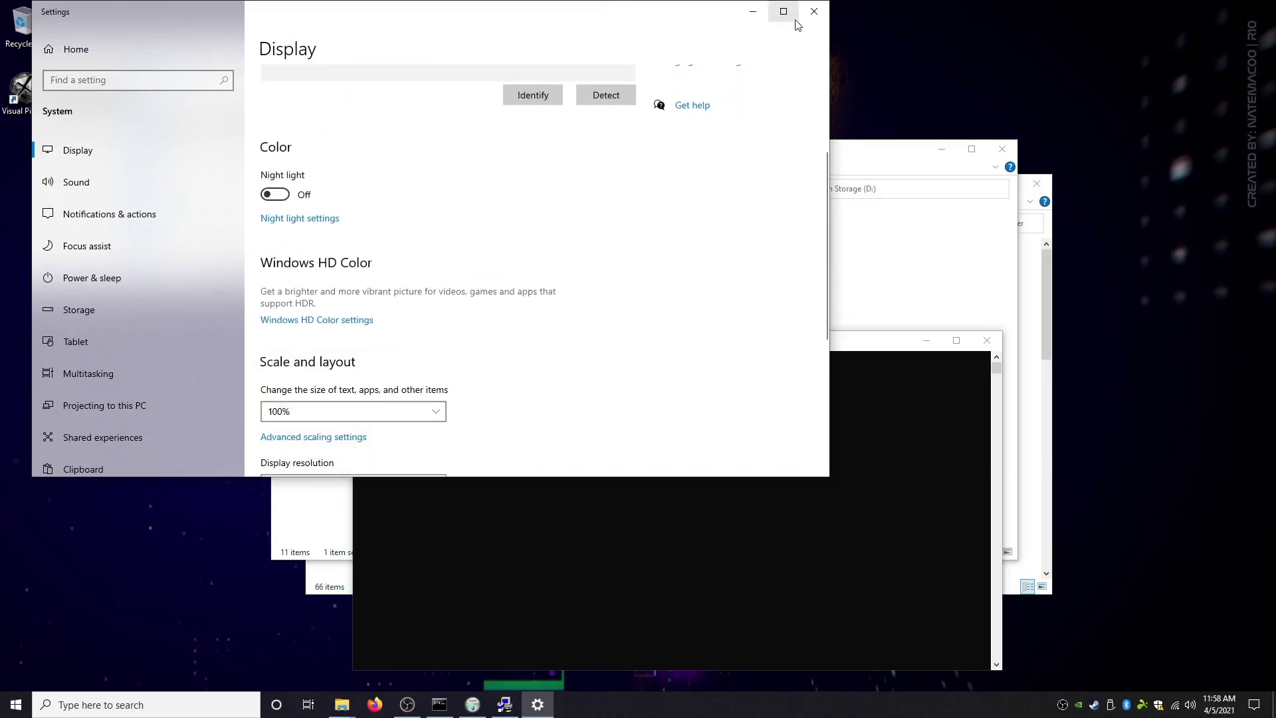
pyautogui.click(814, 11)
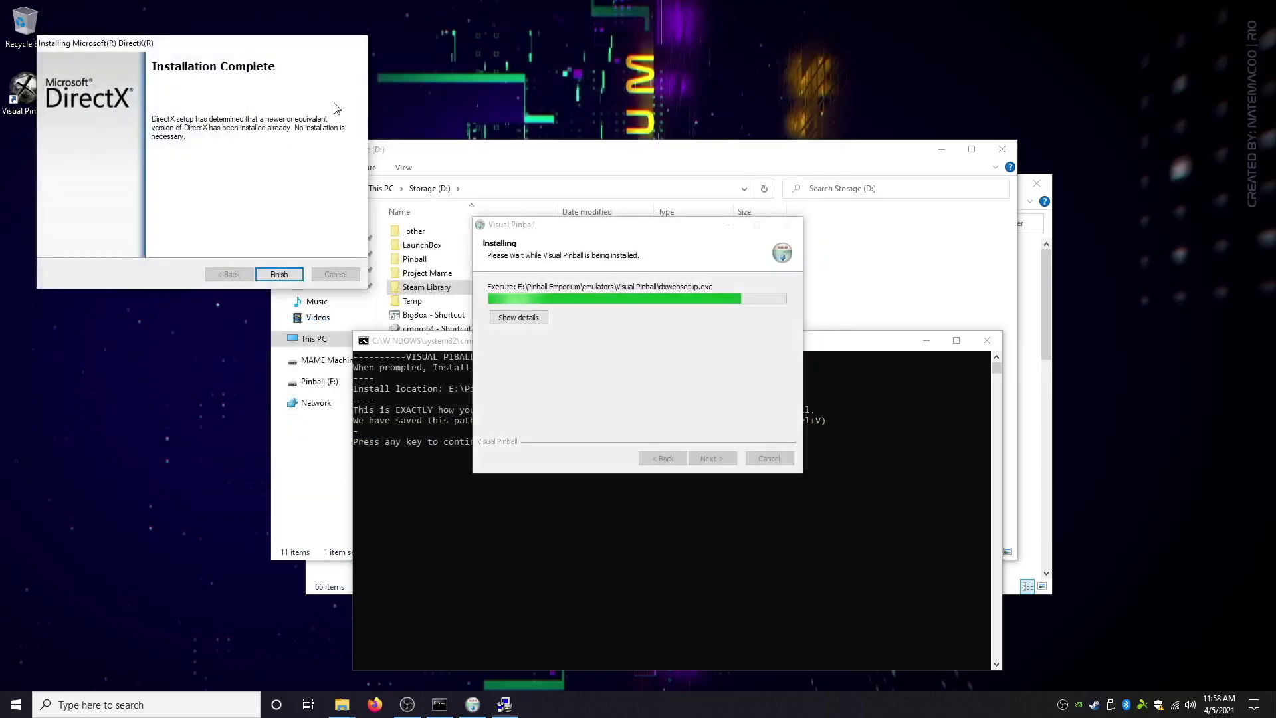
# Step: Finish the DirectX setup, dismiss the .NET Framework 4 setup, and choose to install B2S for a second backglass monitor
pyautogui.click(278, 275)
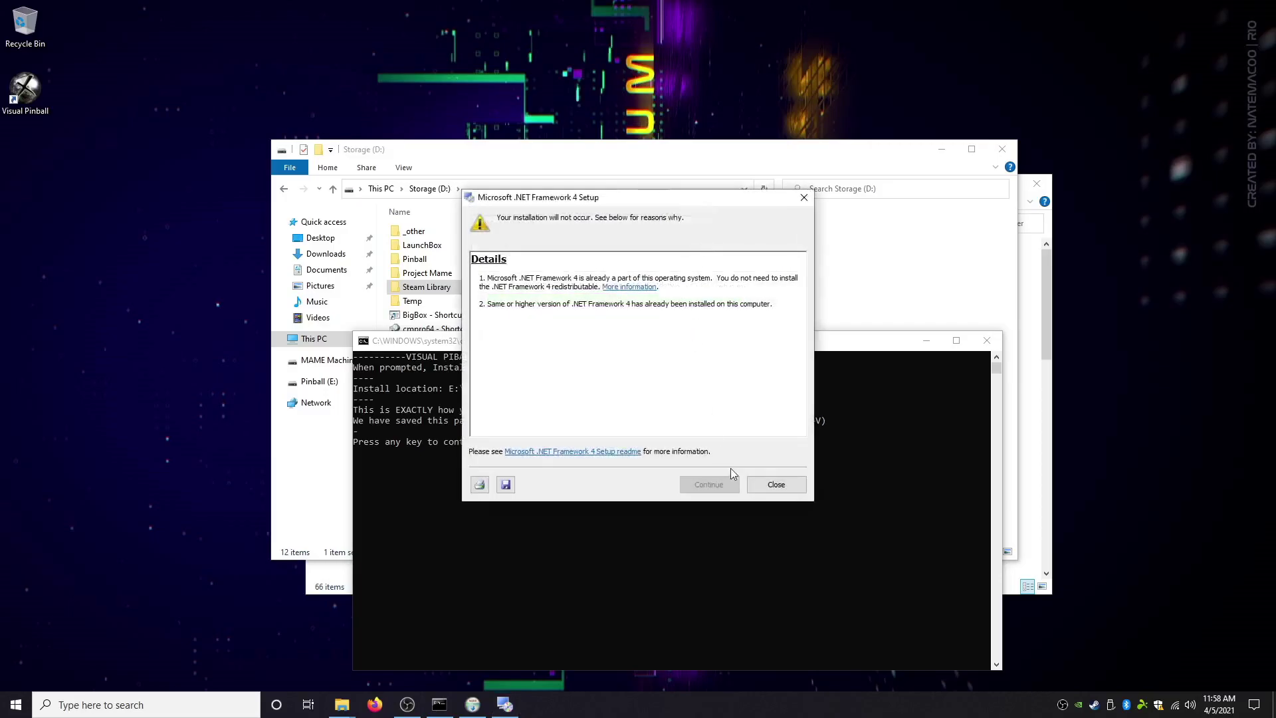
pyautogui.click(767, 488)
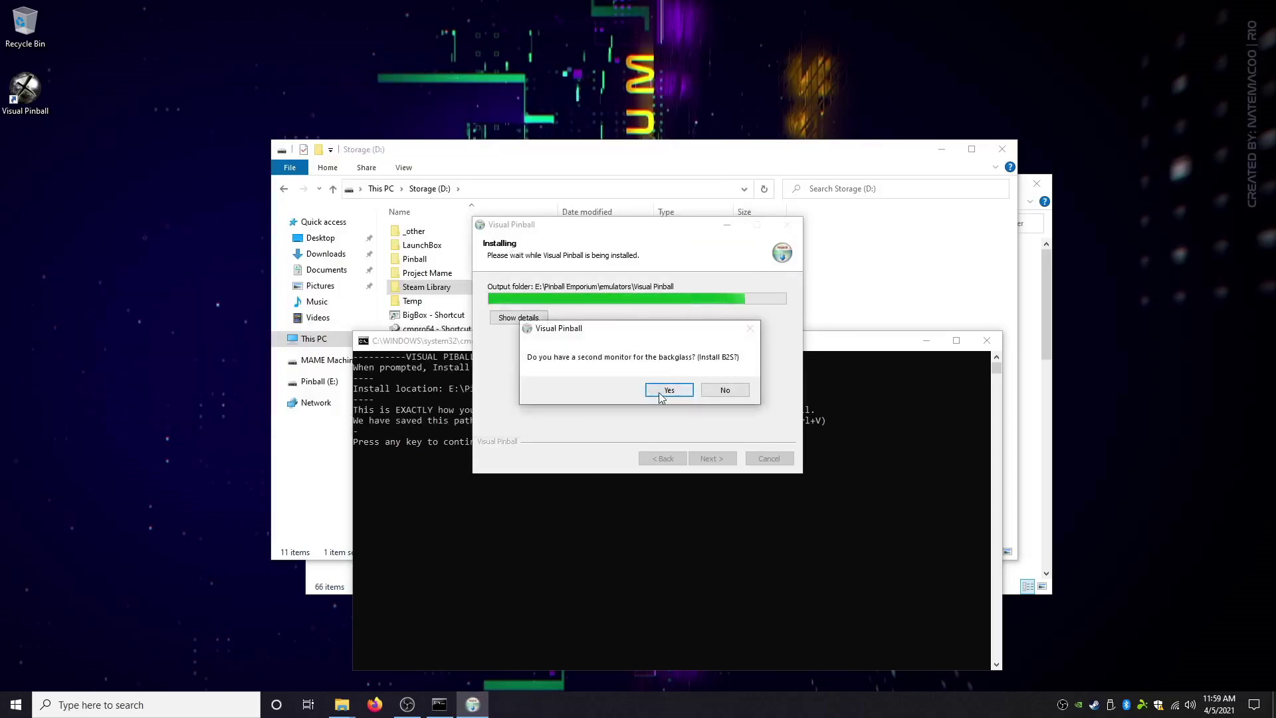
pyautogui.click(668, 390)
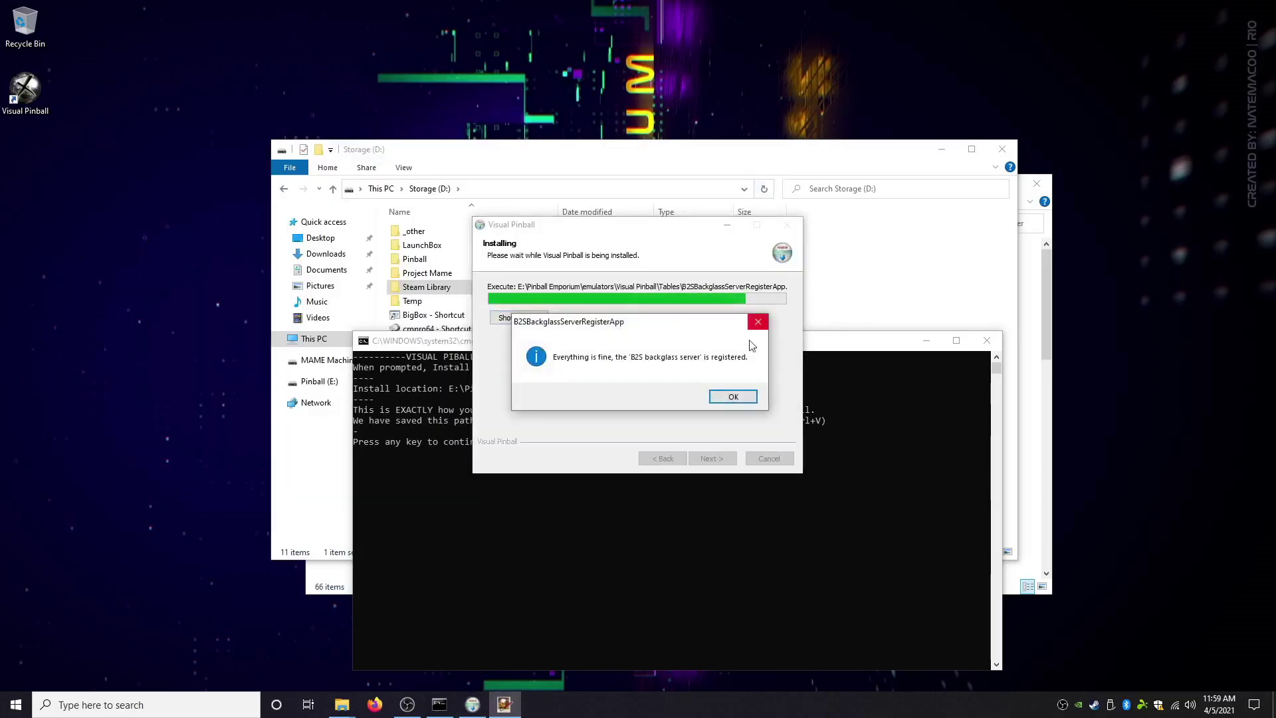
# Step: Acknowledge the B2S server registration, close the B2S ScreenRes editor without editing it, and finish the Visual Pinball setup
pyautogui.click(731, 396)
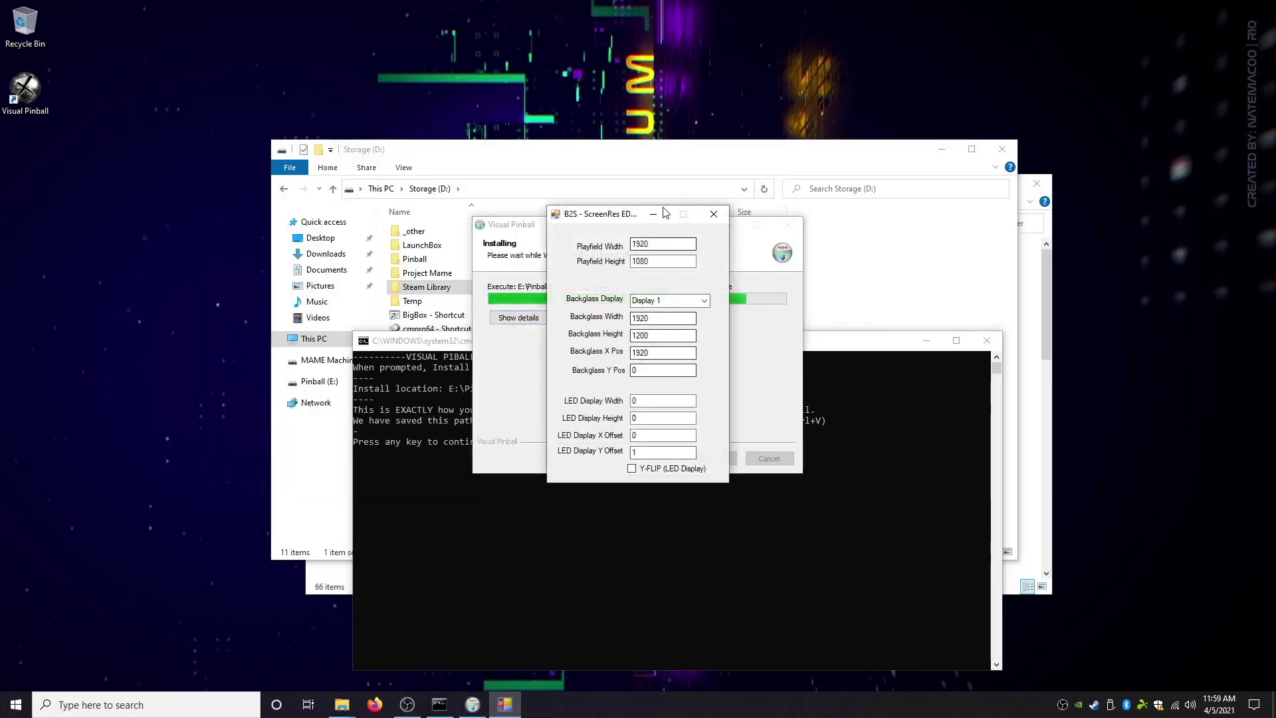
pyautogui.click(714, 213)
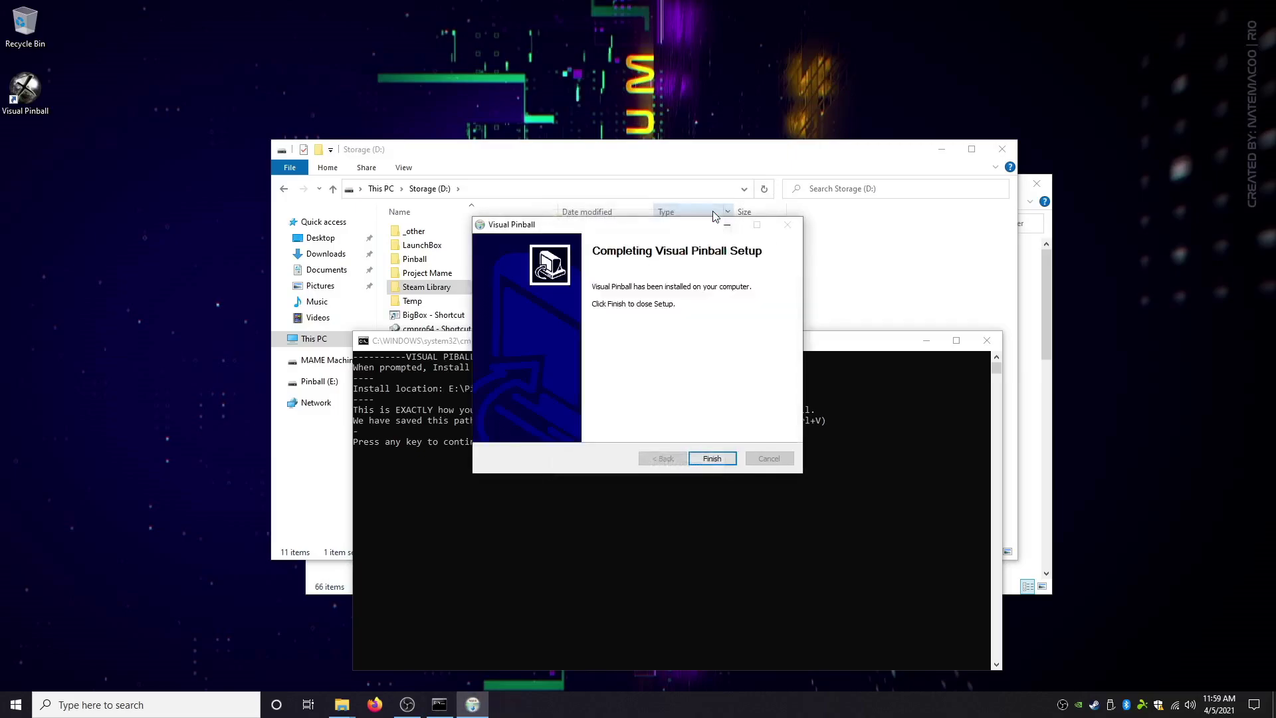
pyautogui.click(714, 460)
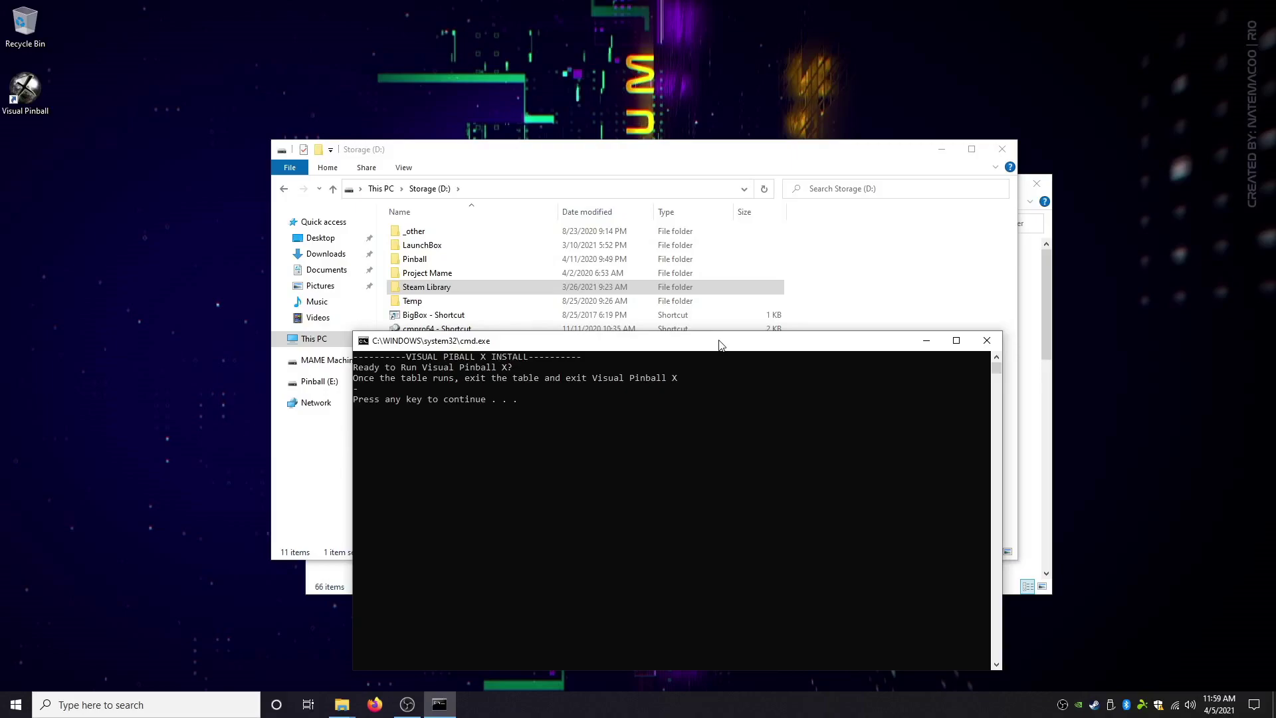
# Step: Run Visual Pinball X from the installer console and submit the legal entitlement prompt for Hollywood Heat
pyautogui.press('Return')
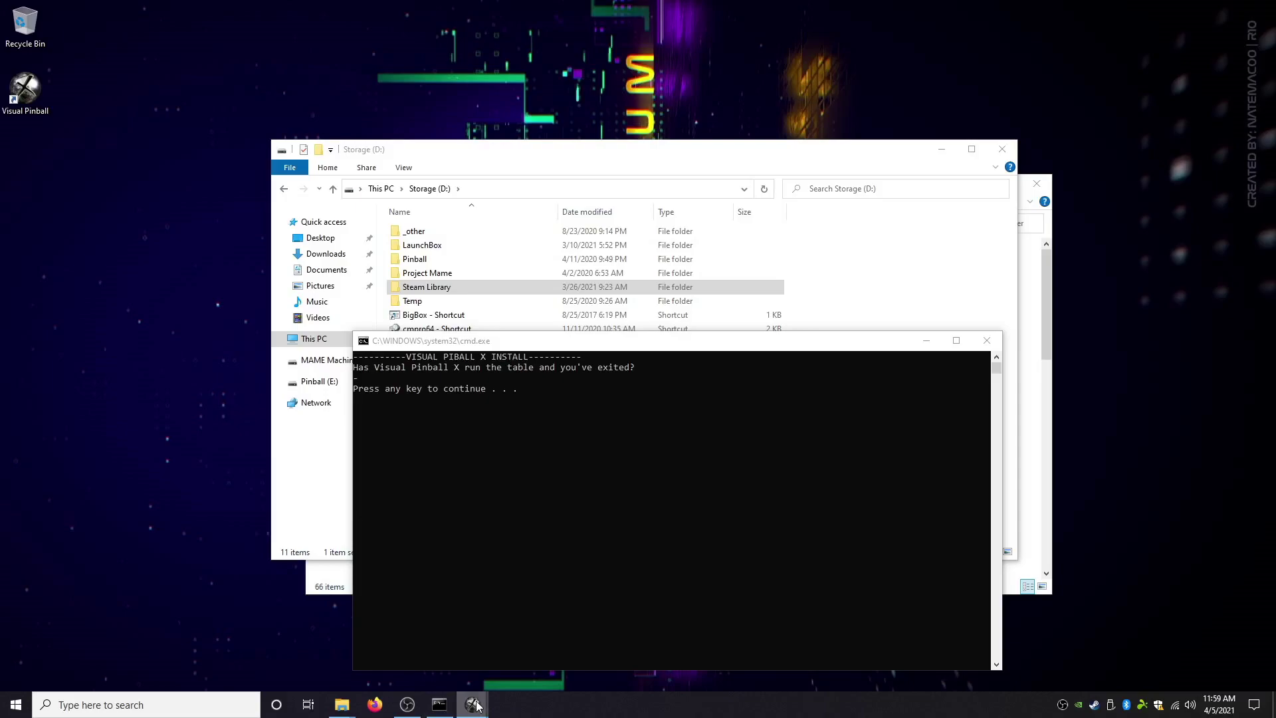
pyautogui.moveTo(477, 705)
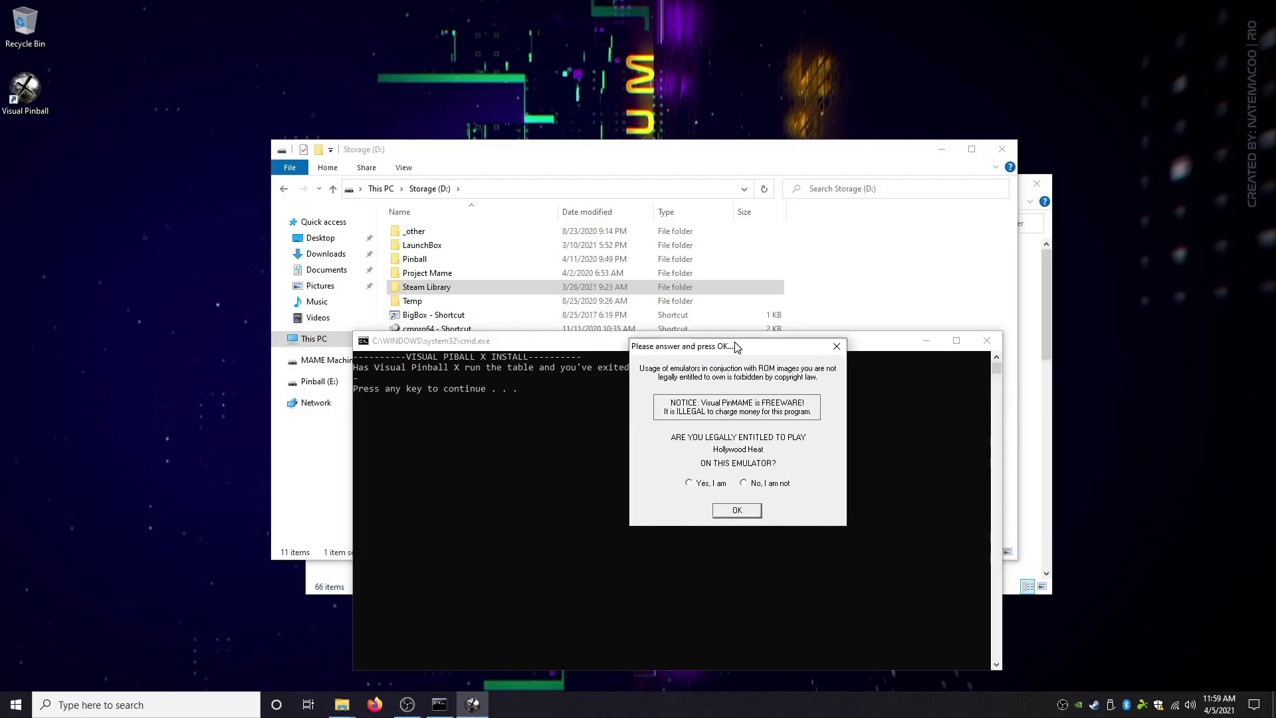
pyautogui.click(728, 510)
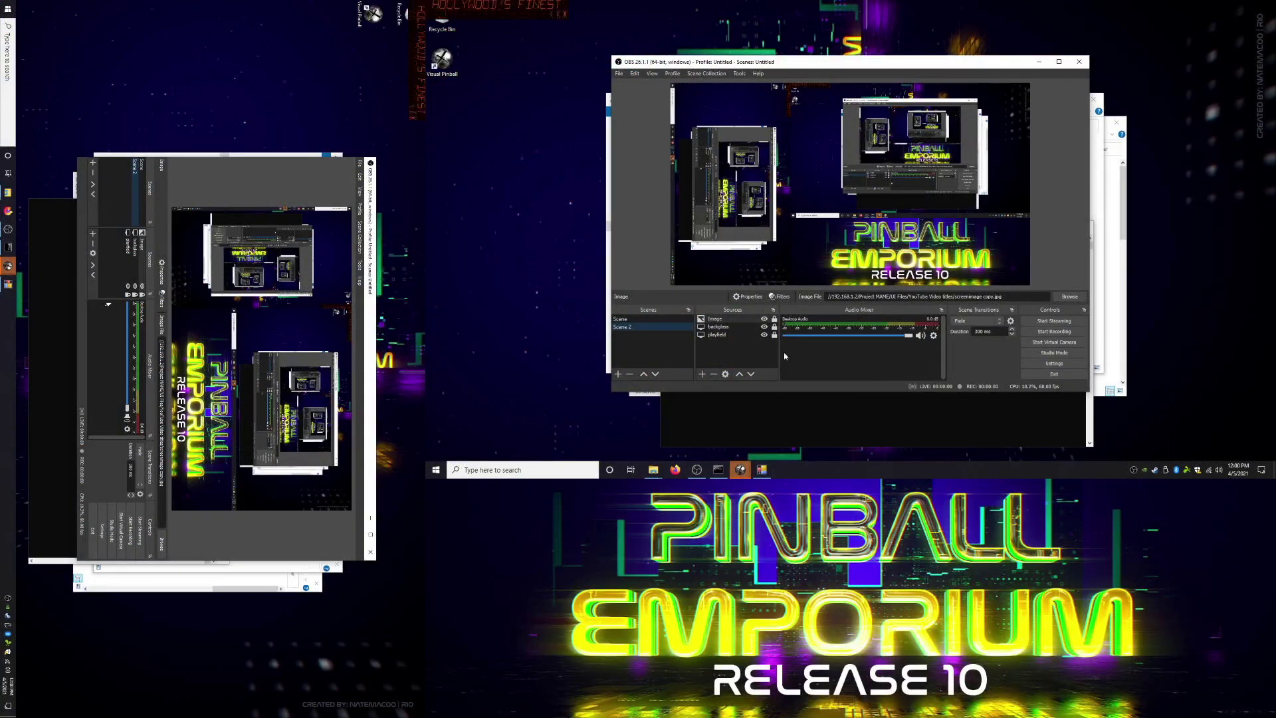
# Step: Set the backglass source in OBS to capture Display 2 and minimise OBS
pyautogui.click(717, 326)
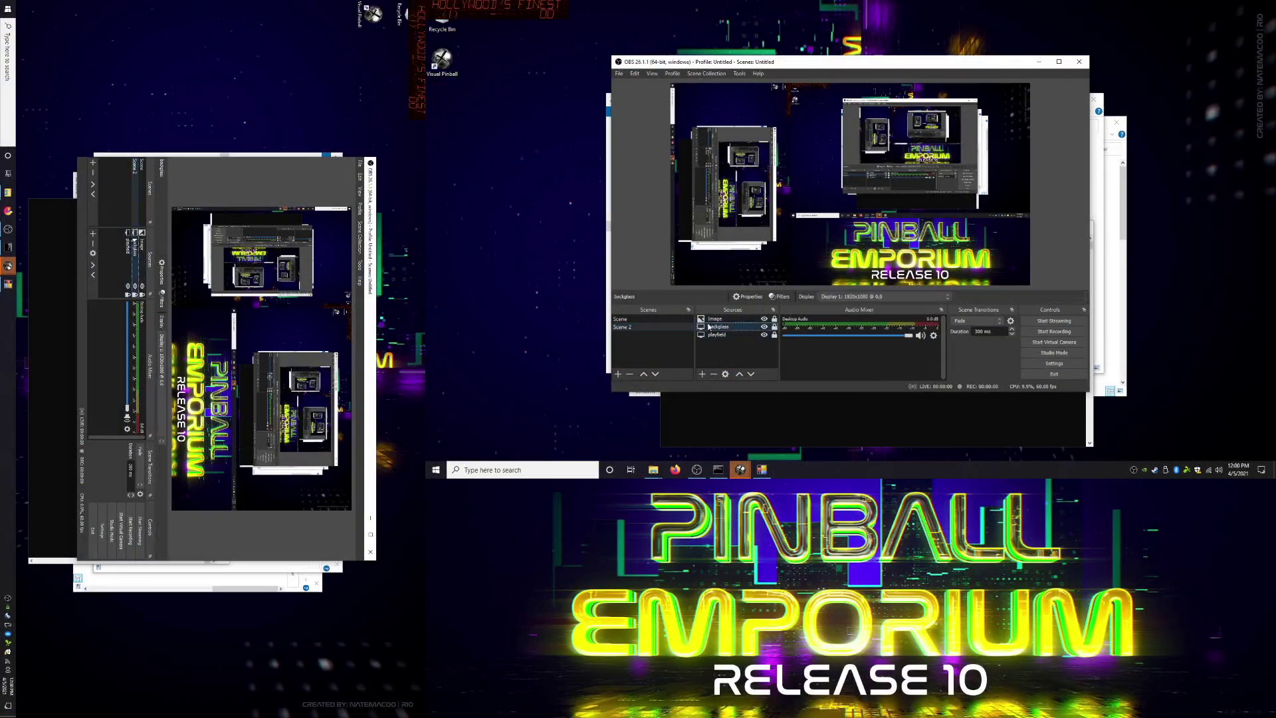
pyautogui.click(948, 298)
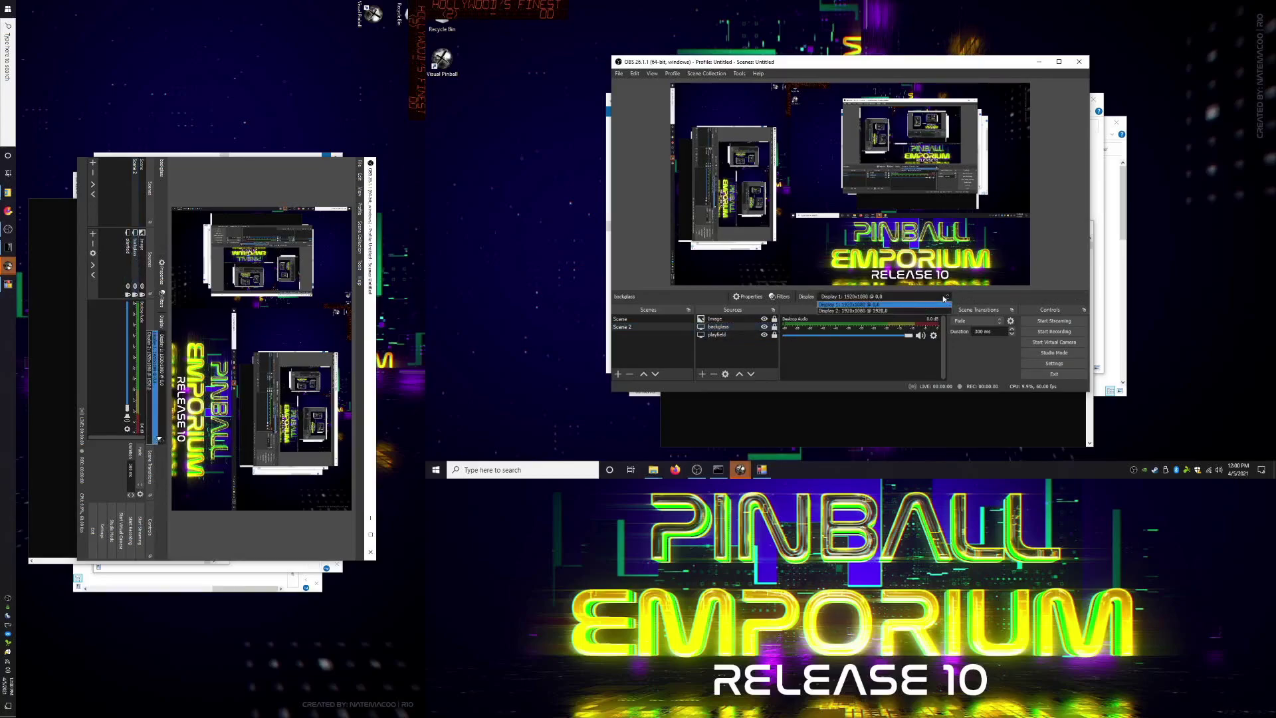
pyautogui.click(864, 309)
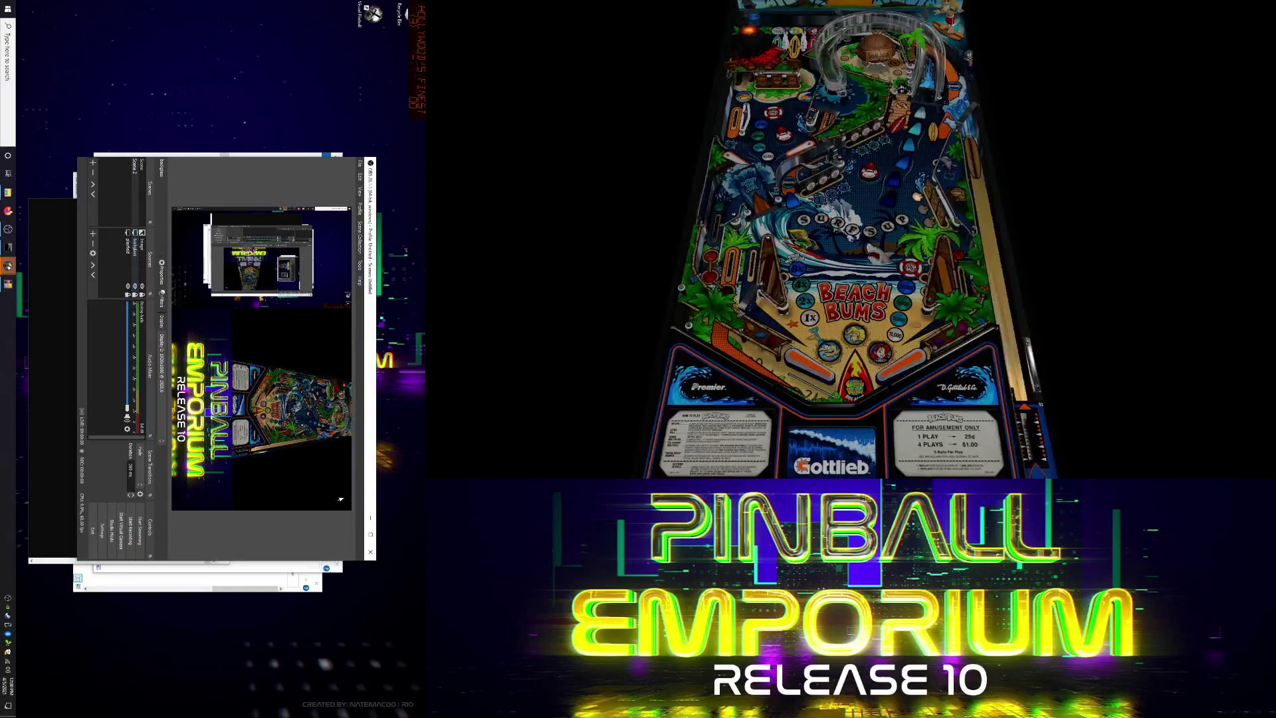
pyautogui.click(370, 519)
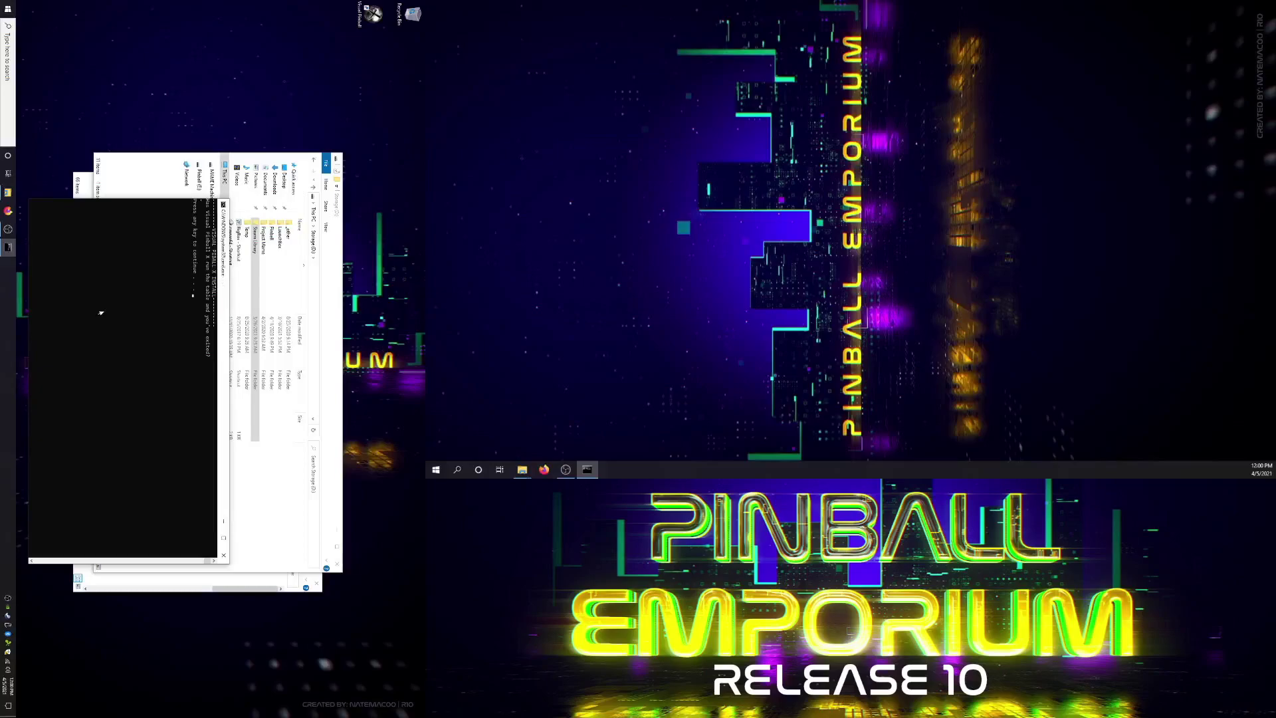
# Step: Complete the Visual Pinball X install by allowing Registry Editor to make changes and confirming the registry import
pyautogui.press('Return')
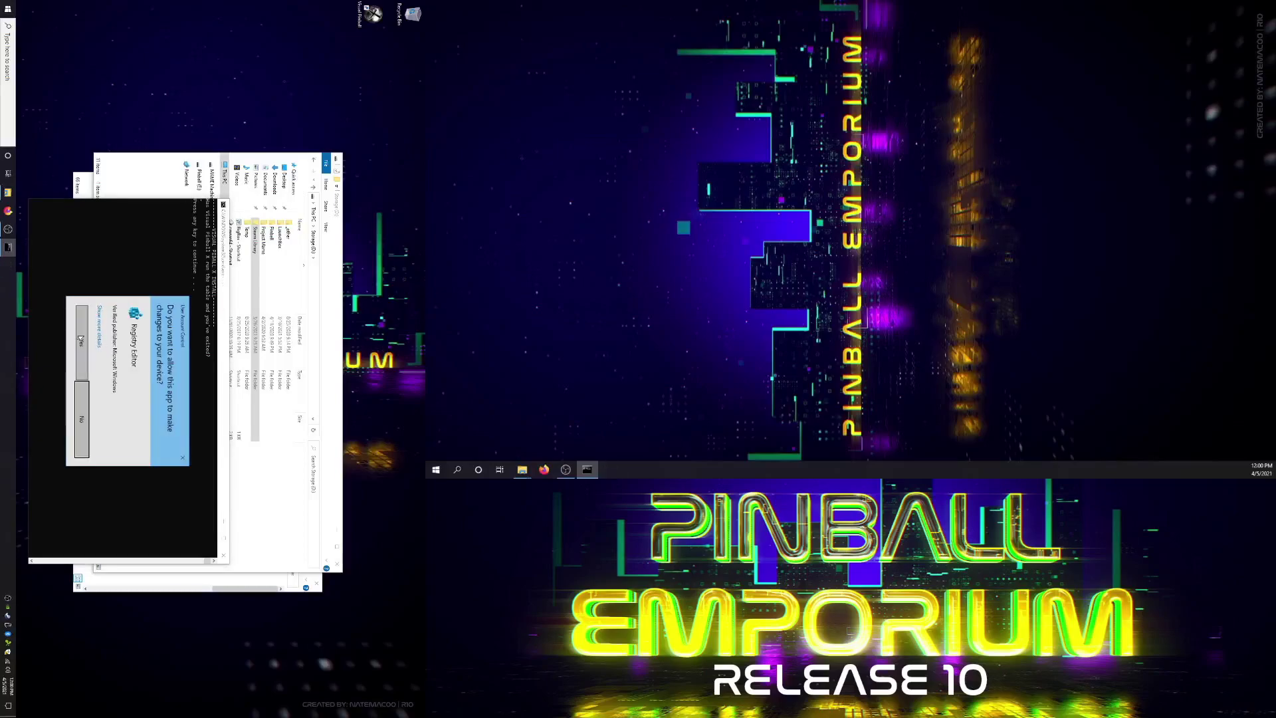
pyautogui.click(76, 337)
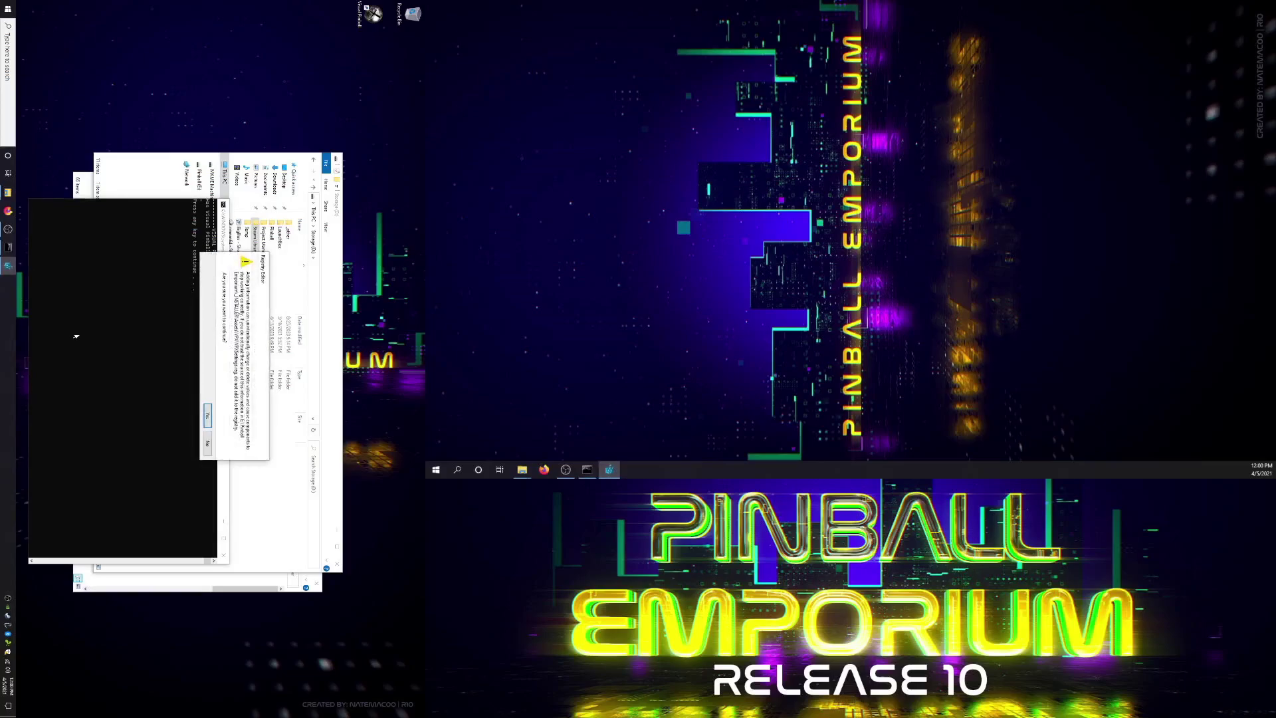
pyautogui.press('Return')
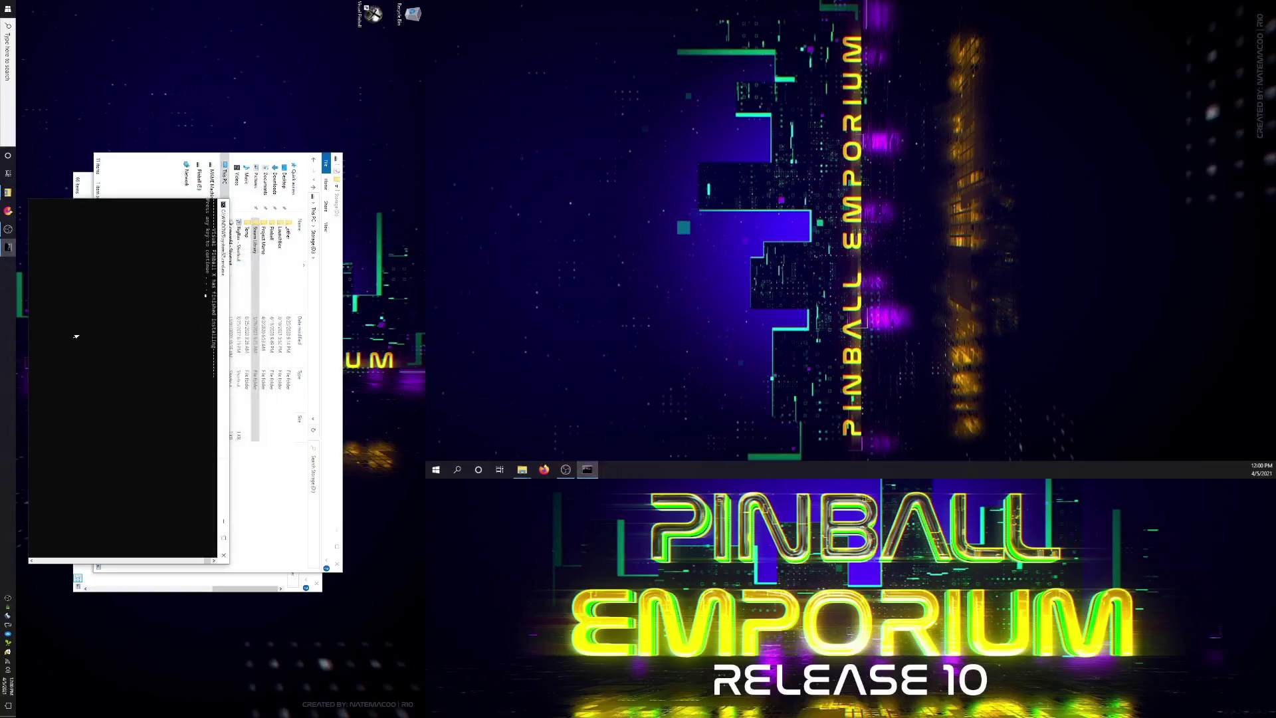
pyautogui.press('Return')
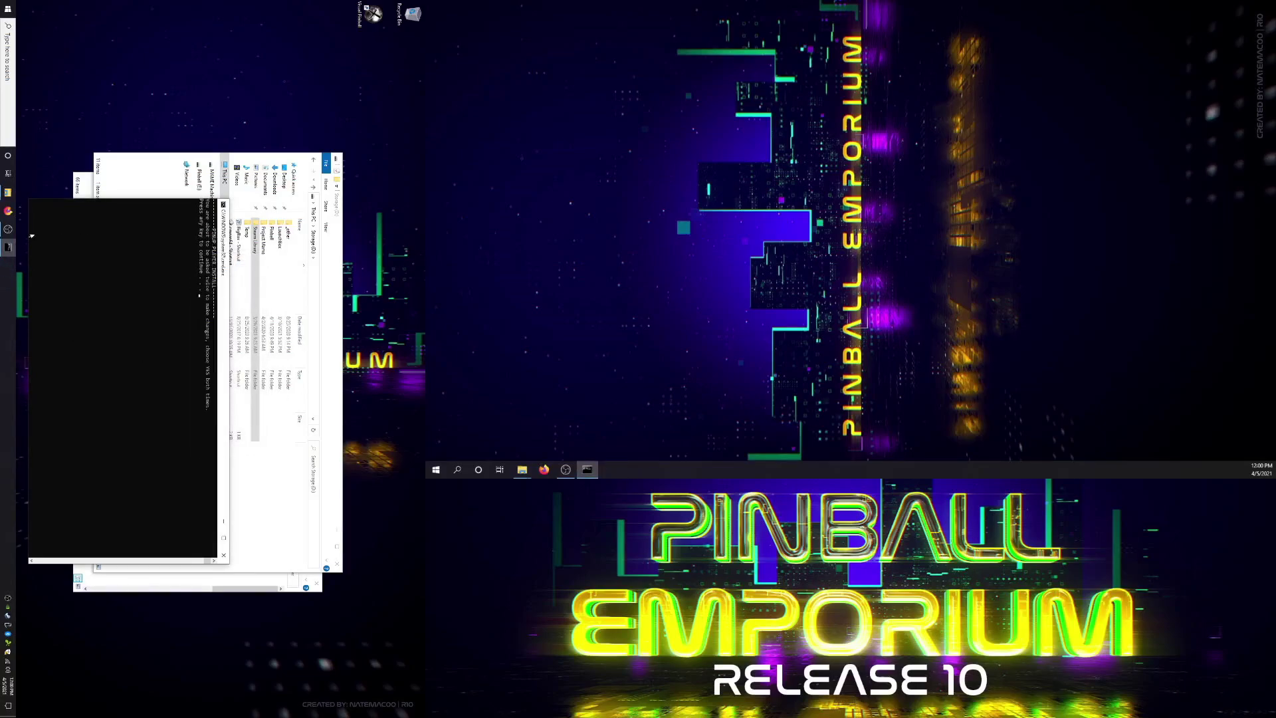
# Step: Minimise OBS and run the PinUP Player install, allowing Windows Command Processor to make changes both times
pyautogui.click(8, 228)
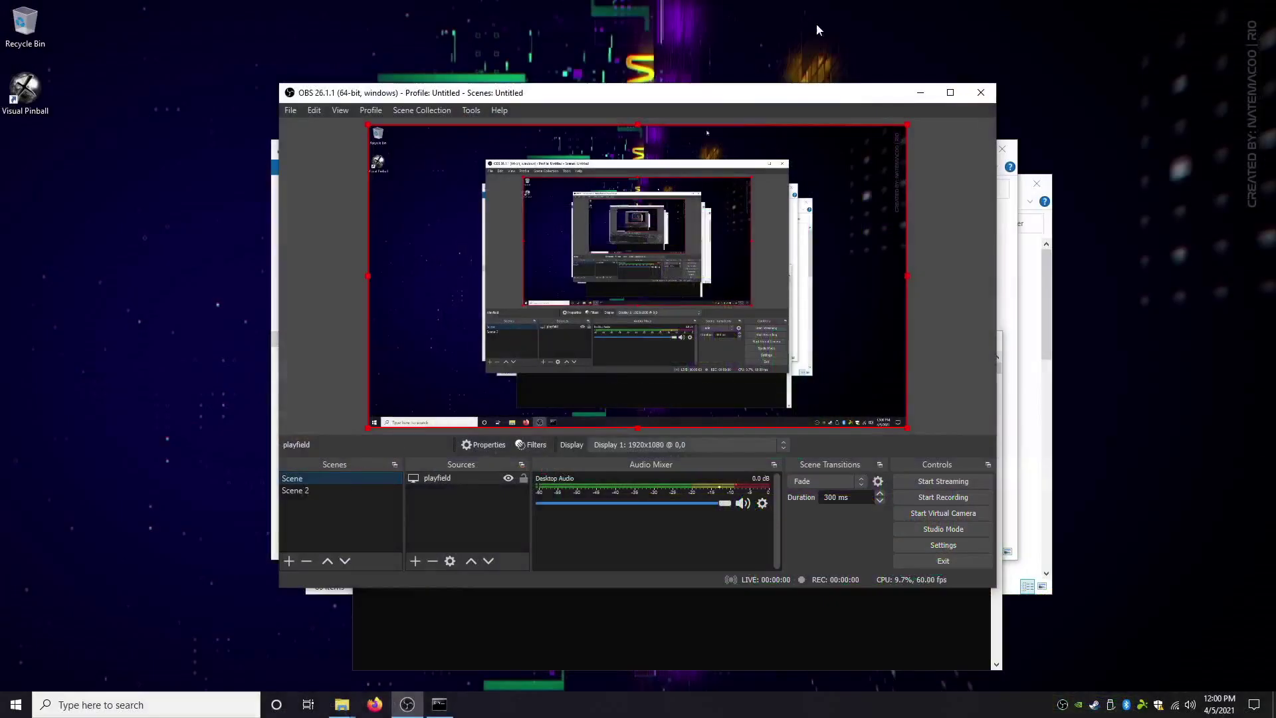
pyautogui.click(921, 93)
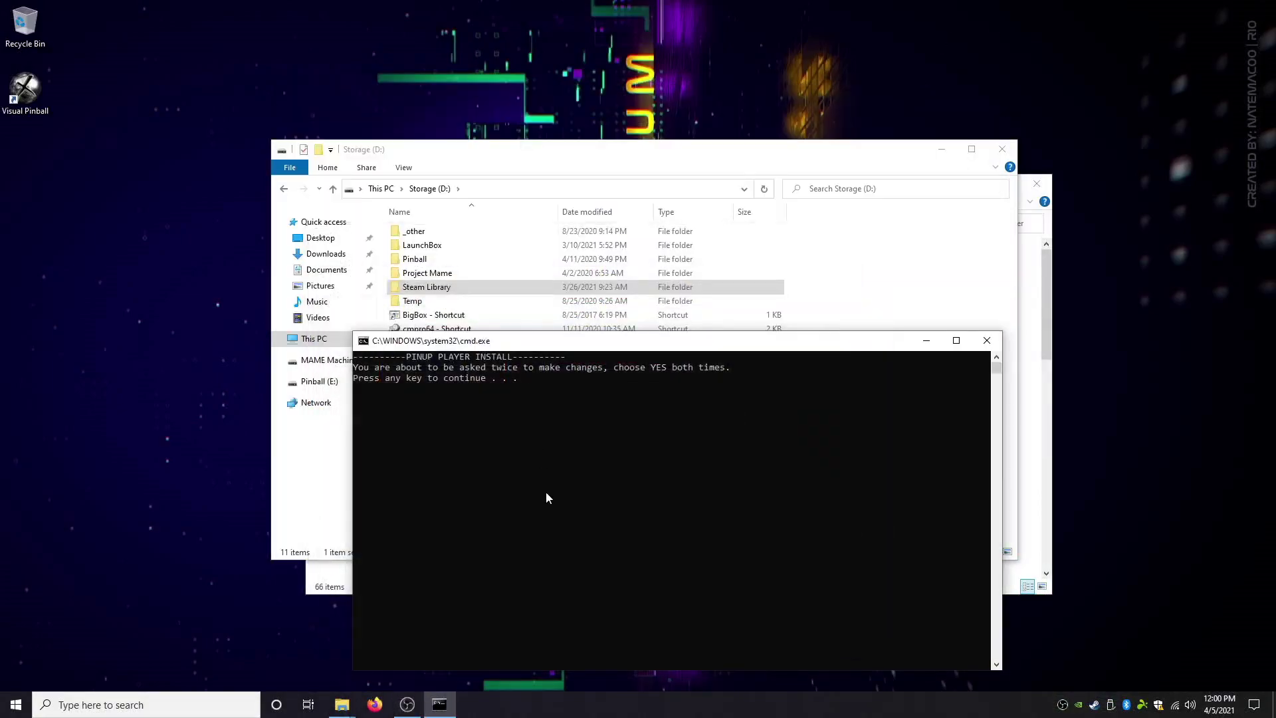
pyautogui.press('space')
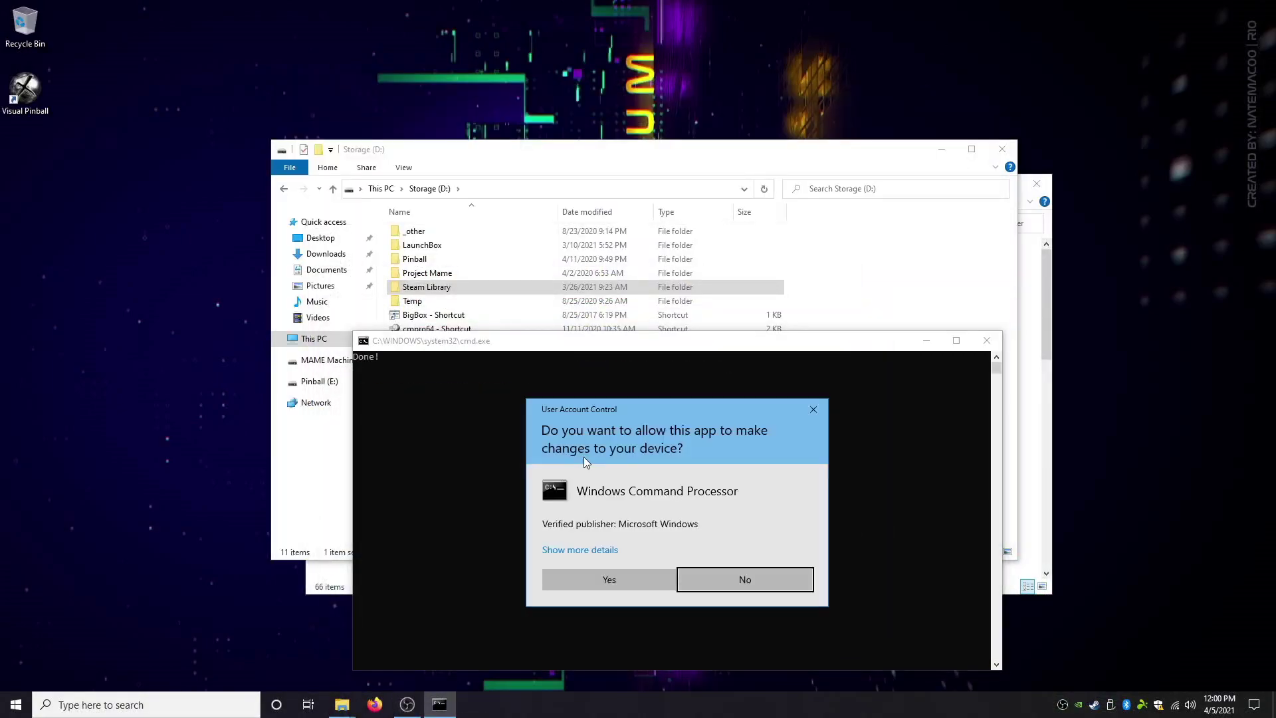
pyautogui.click(623, 578)
pyautogui.click(613, 580)
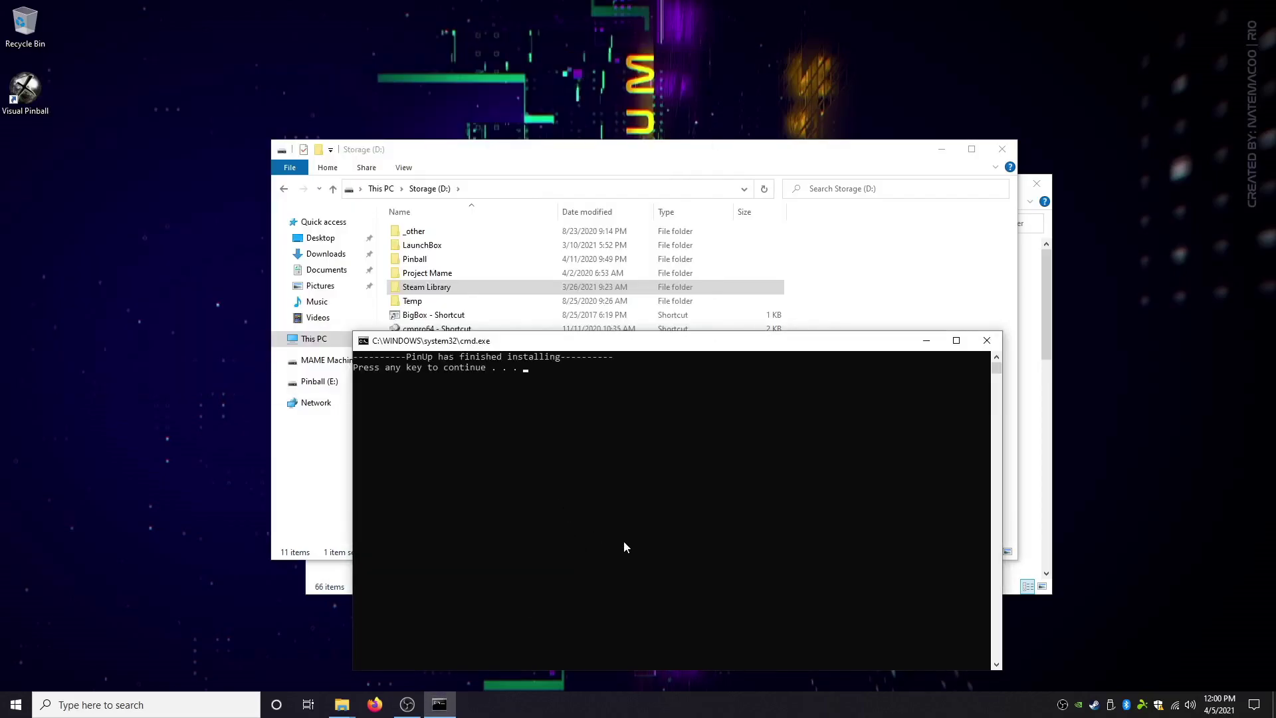
pyautogui.press('space')
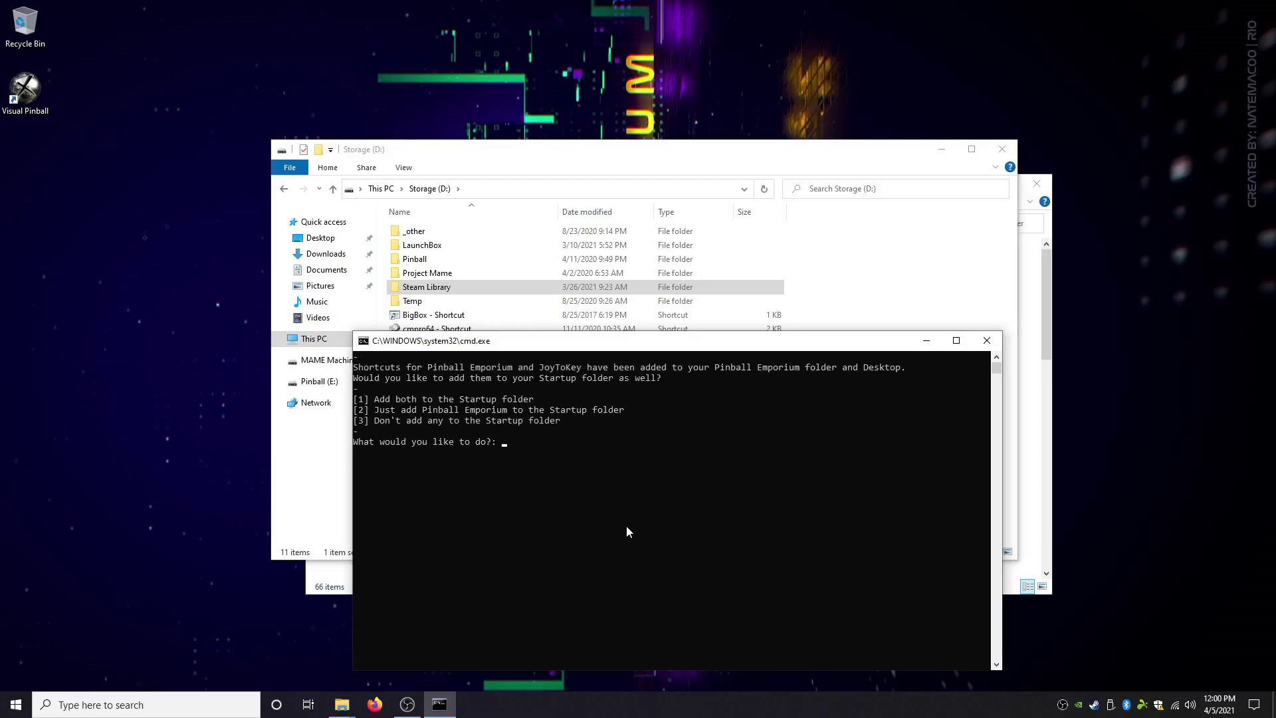
# Step: Move the Visual Pinball desktop shortcut to the Recycle Bin and add both Pinball Emporium and JoyToKey to the Startup folder
pyautogui.moveTo(25, 90); pyautogui.dragTo(21, 24)
pyautogui.click(482, 506)
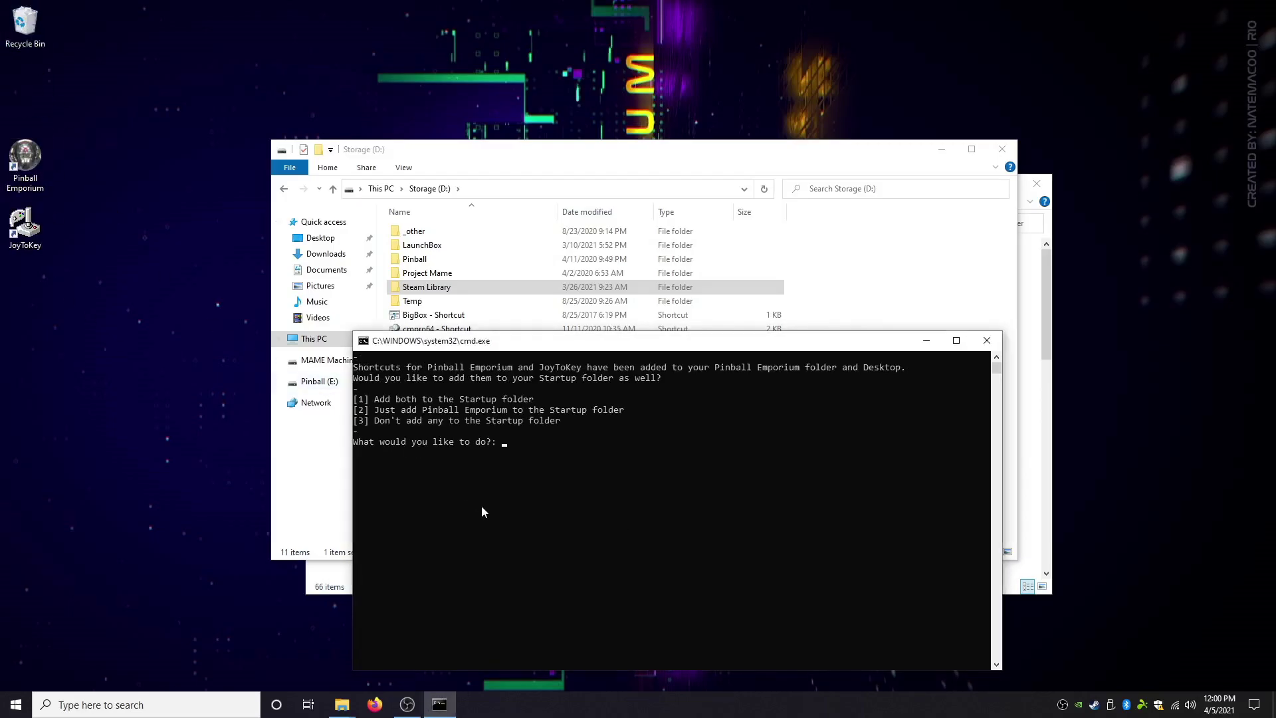
pyautogui.write('1')
pyautogui.press('Return')
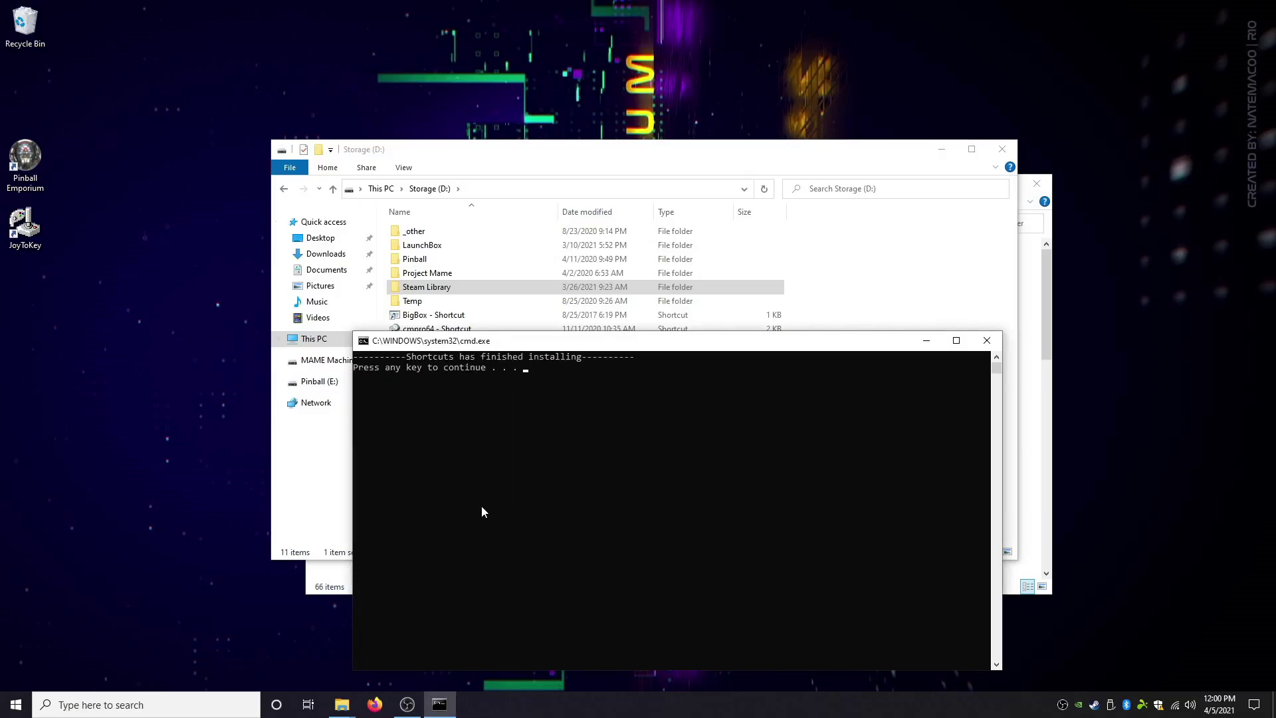
pyautogui.press('Return')
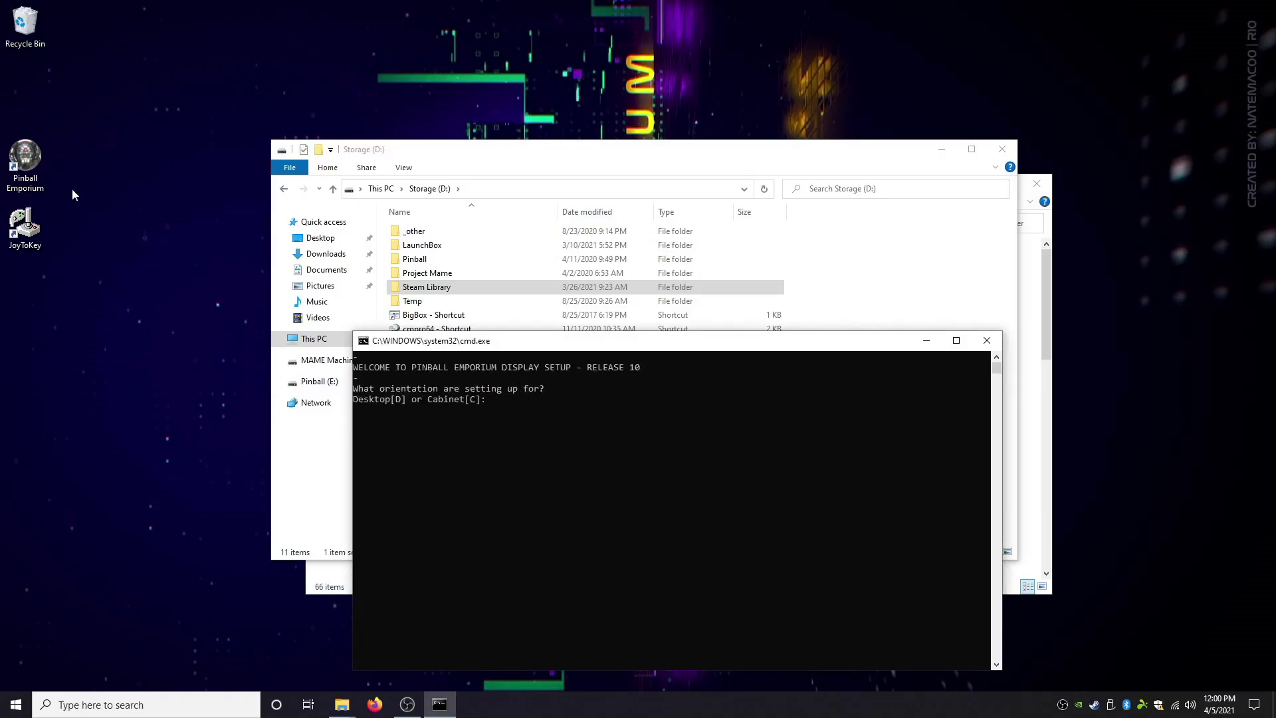
# Step: Open JoyToKey from the desktop, review its Pinball Emporium profiles, and return to the display setup console
pyautogui.doubleClick(25, 226)
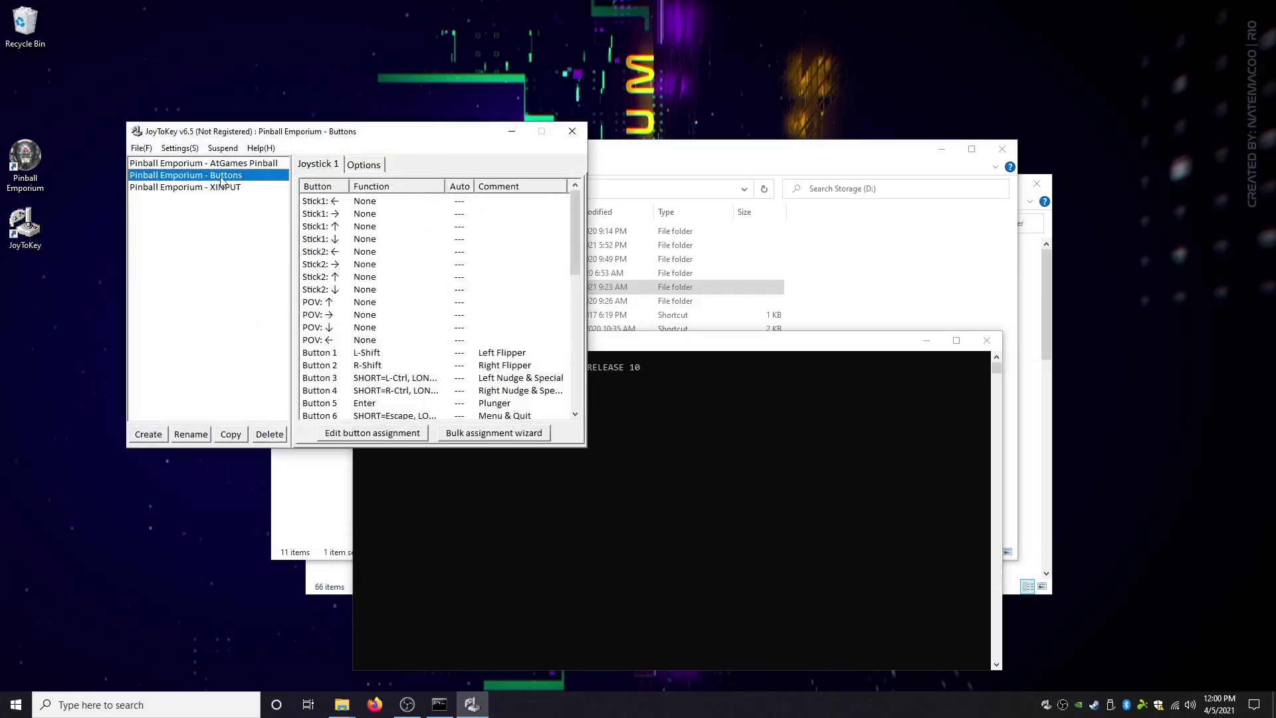
pyautogui.click(572, 131)
pyautogui.click(490, 473)
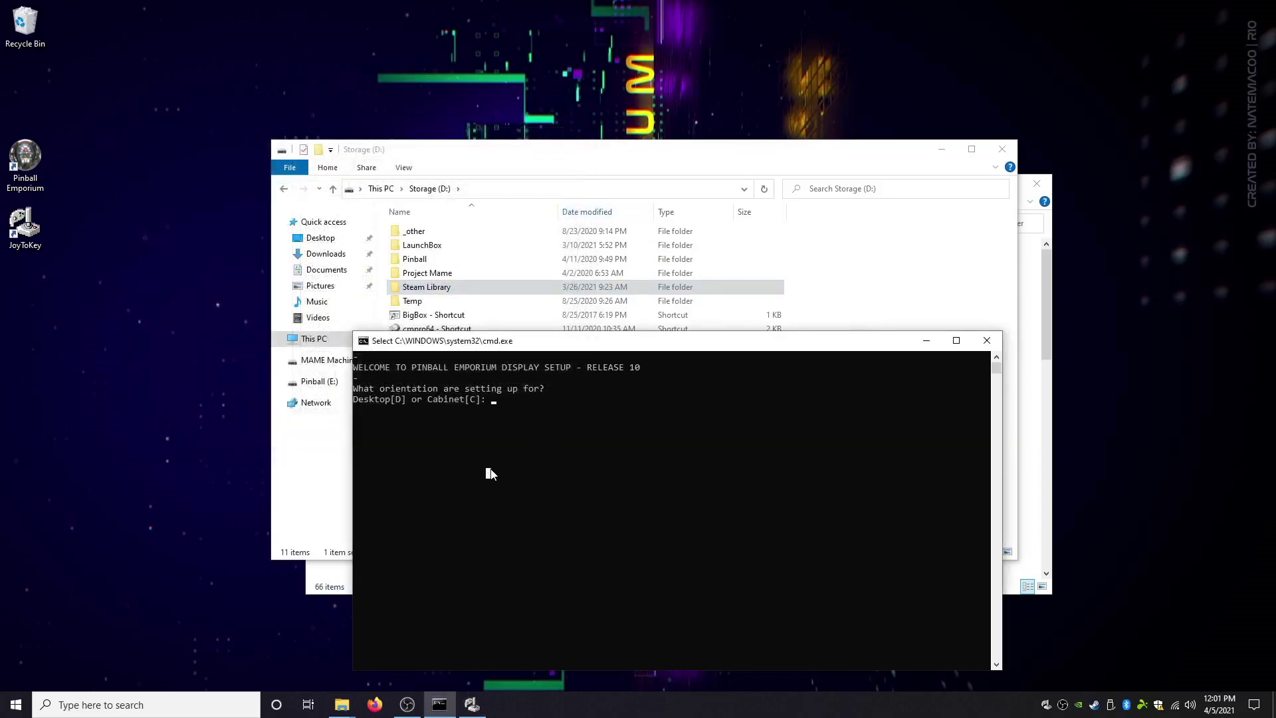
pyautogui.press('Escape')
# Step: Choose the Desktop orientation and use the display ID help to launch the test on display 2
pyautogui.write('d')
pyautogui.press('Return')
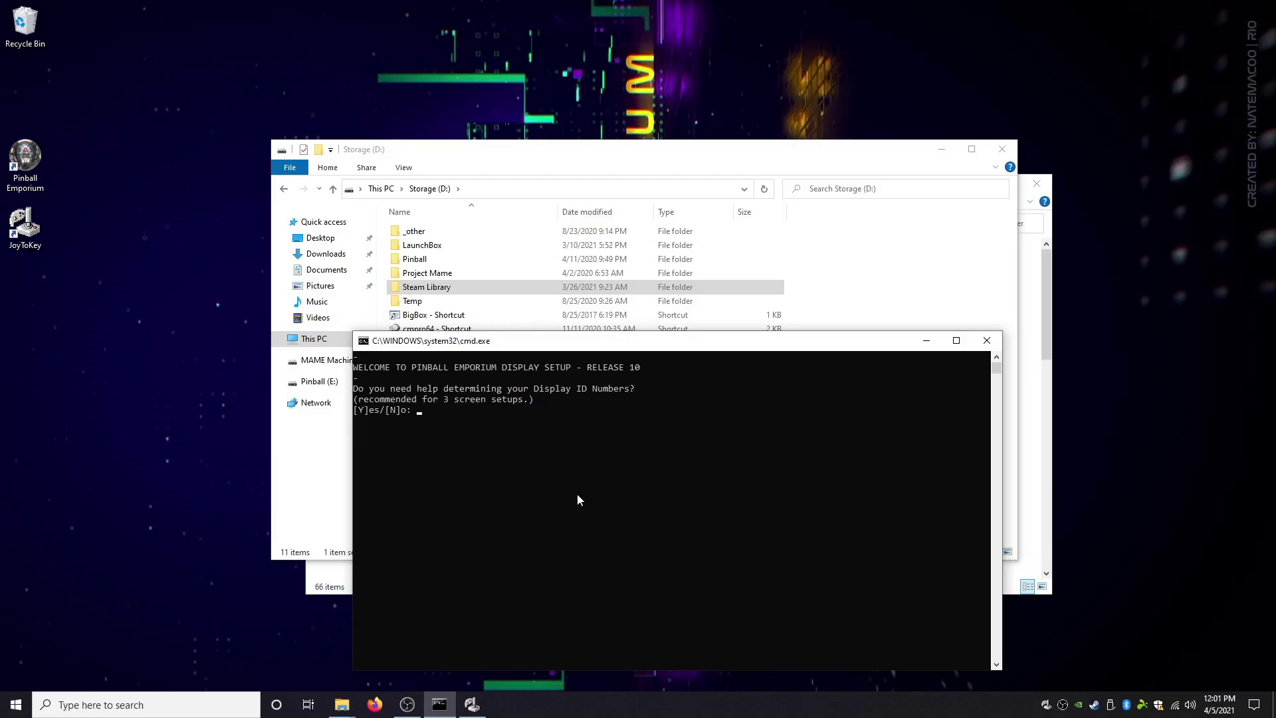
pyautogui.write('n')
pyautogui.press('Return')
pyautogui.write('2')
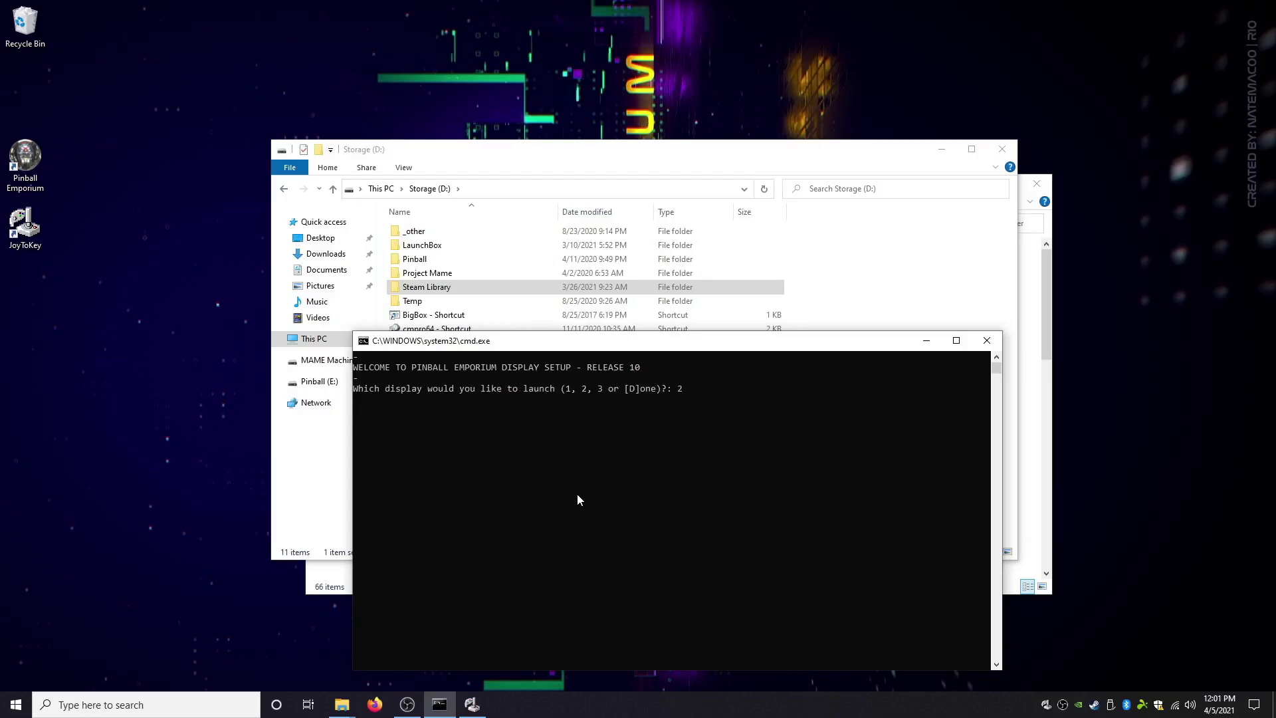
pyautogui.press('Return')
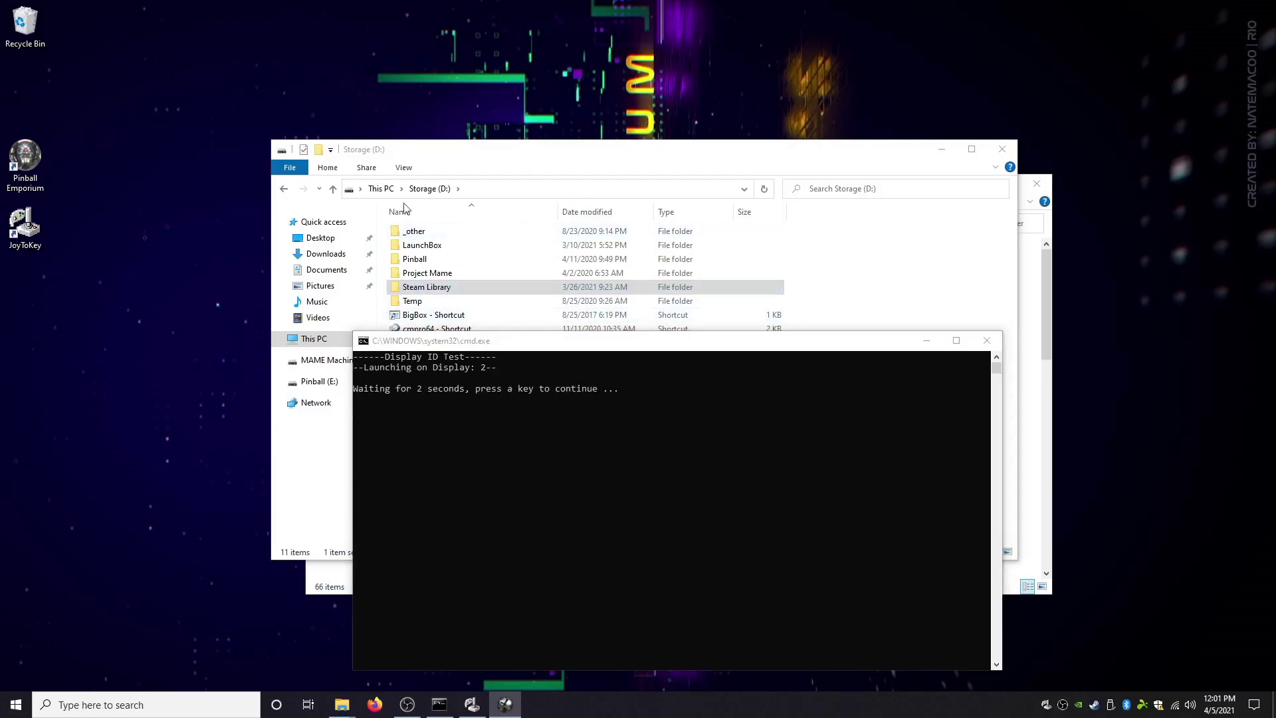
# Step: Check in OBS which monitor shows the display 2 test table, quit the table, and minimise OBS
pyautogui.click(407, 704)
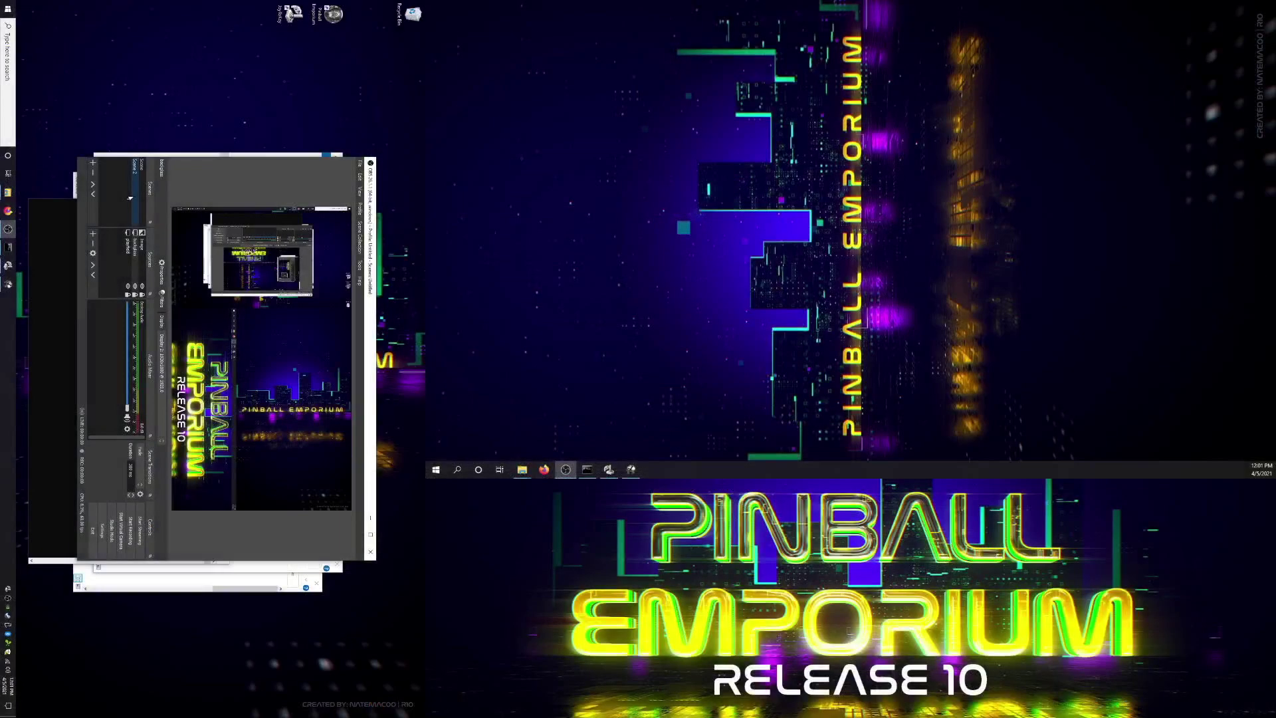
pyautogui.moveTo(6, 286)
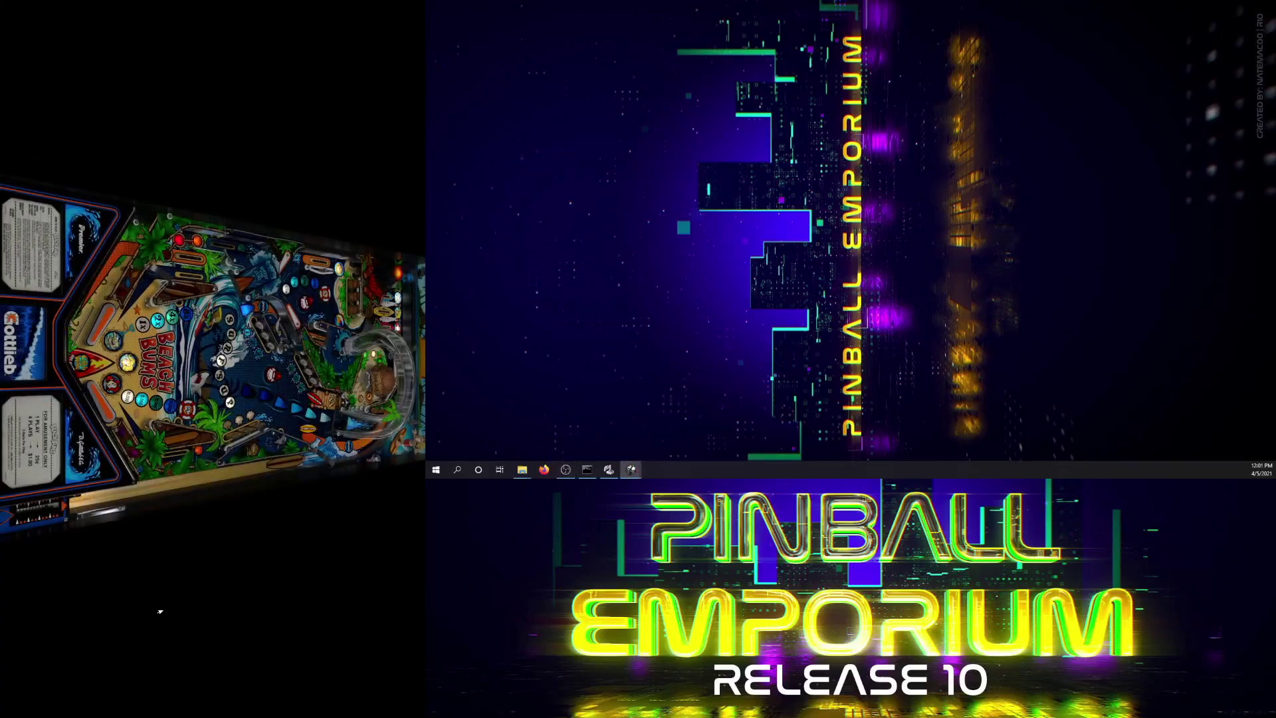
pyautogui.press('q')
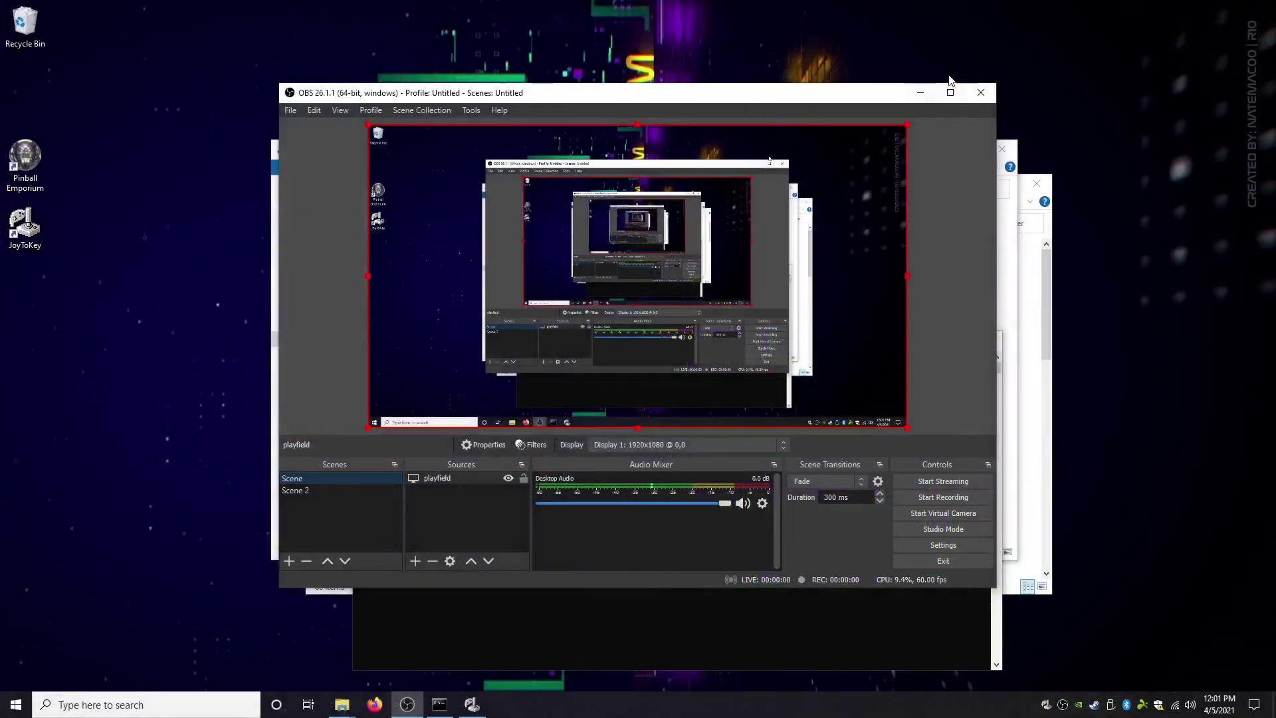
pyautogui.click(920, 92)
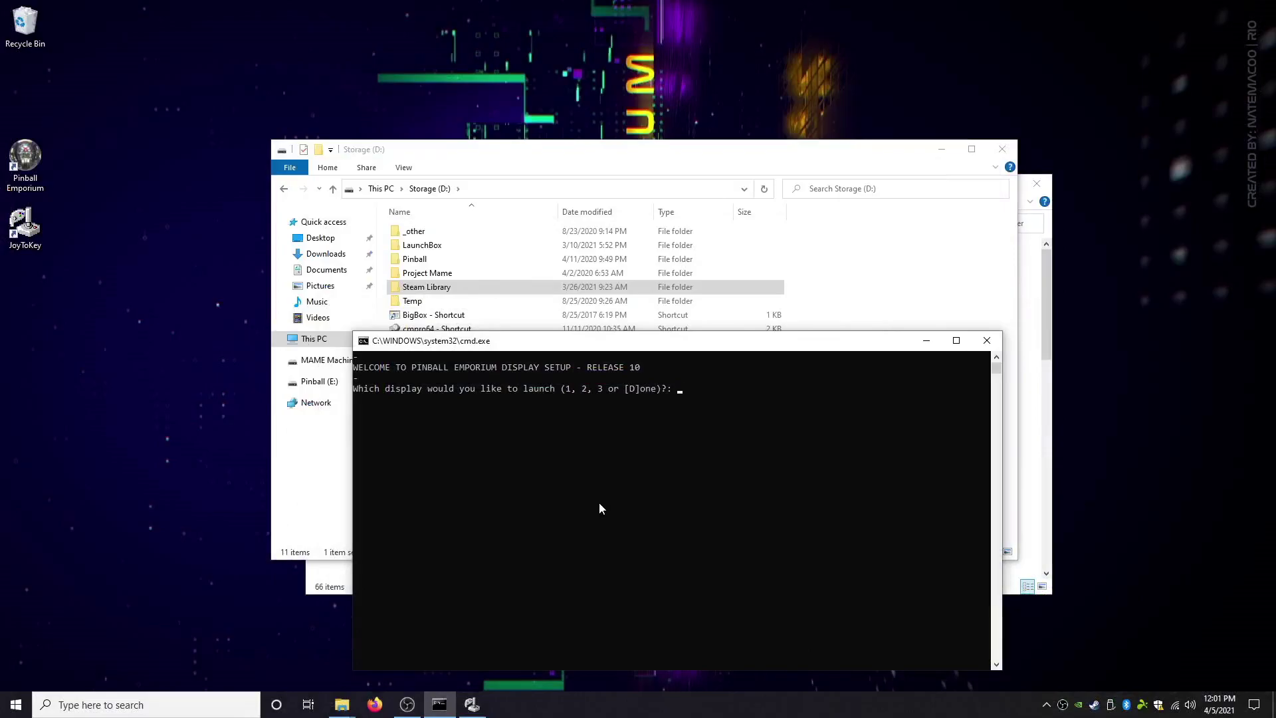
# Step: Finish the display ID test and choose setup 3 with playfield, backglass and DMD topper monitors
pyautogui.write('d')
pyautogui.press('Return')
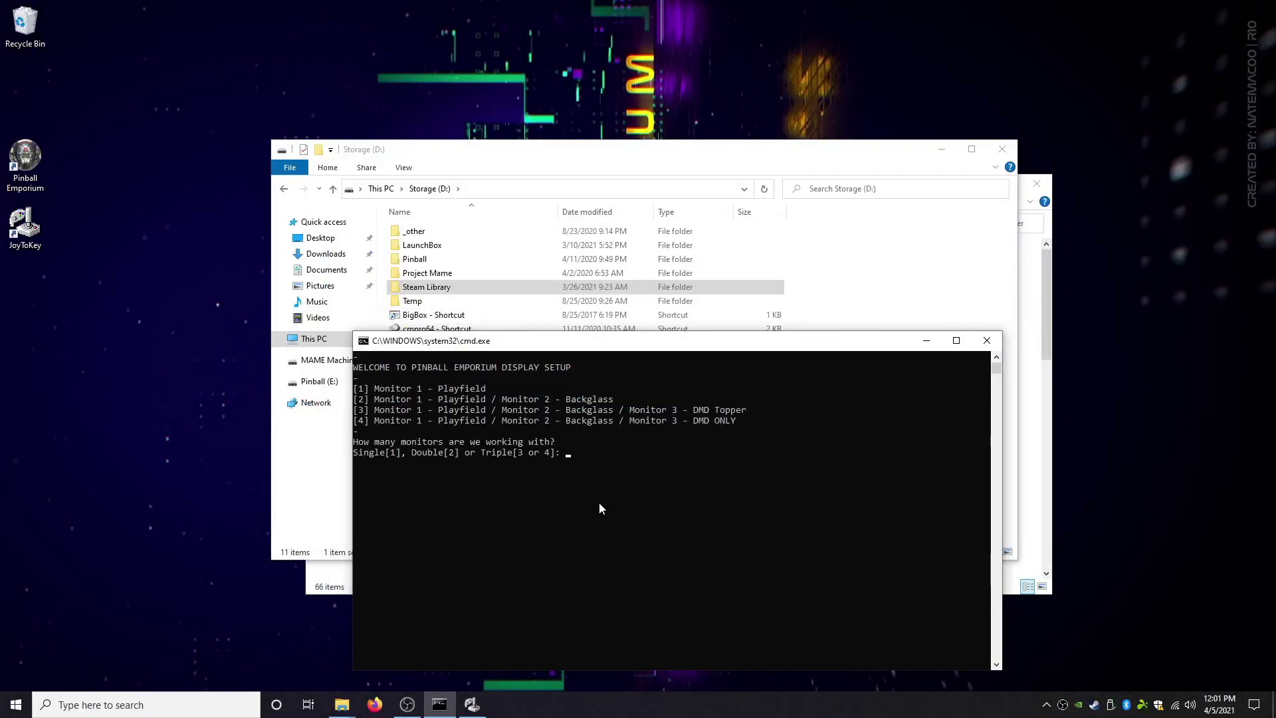
pyautogui.write('3')
pyautogui.press('Return')
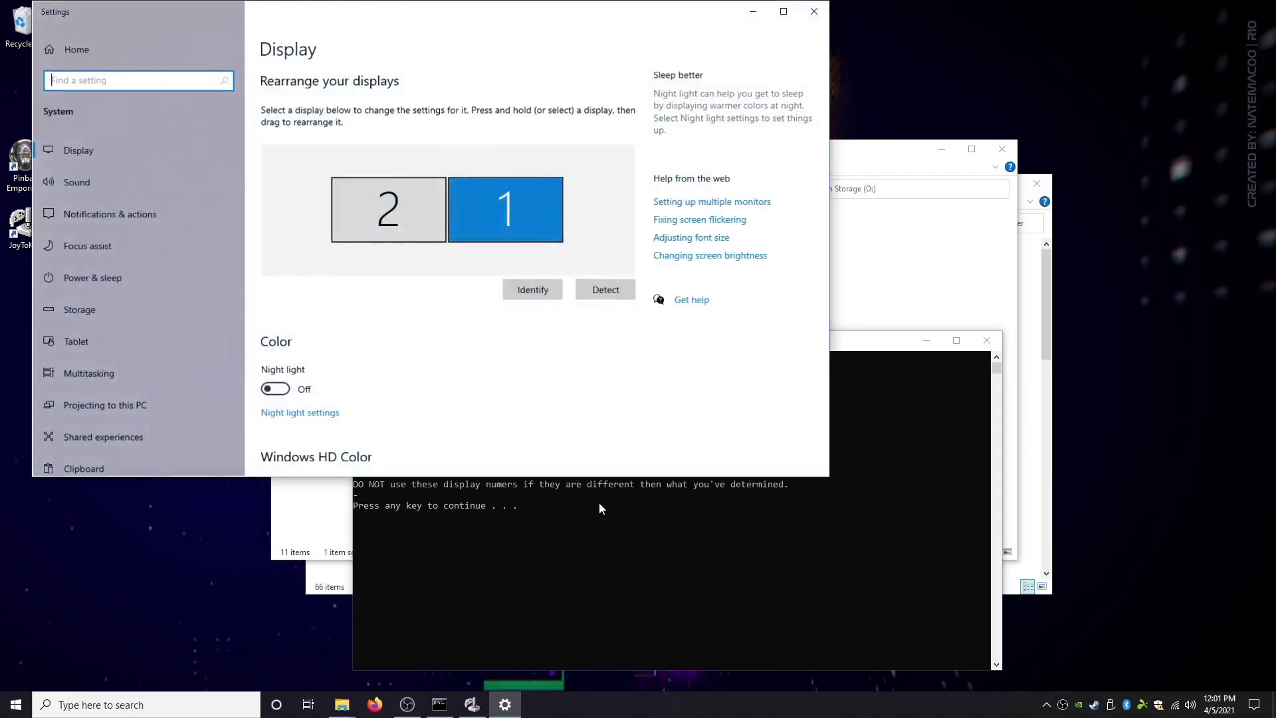
# Step: Check the arrangement, scale, orientation and main display setting of display 2 against the setup checklist, and close the display settings
pyautogui.click(639, 573)
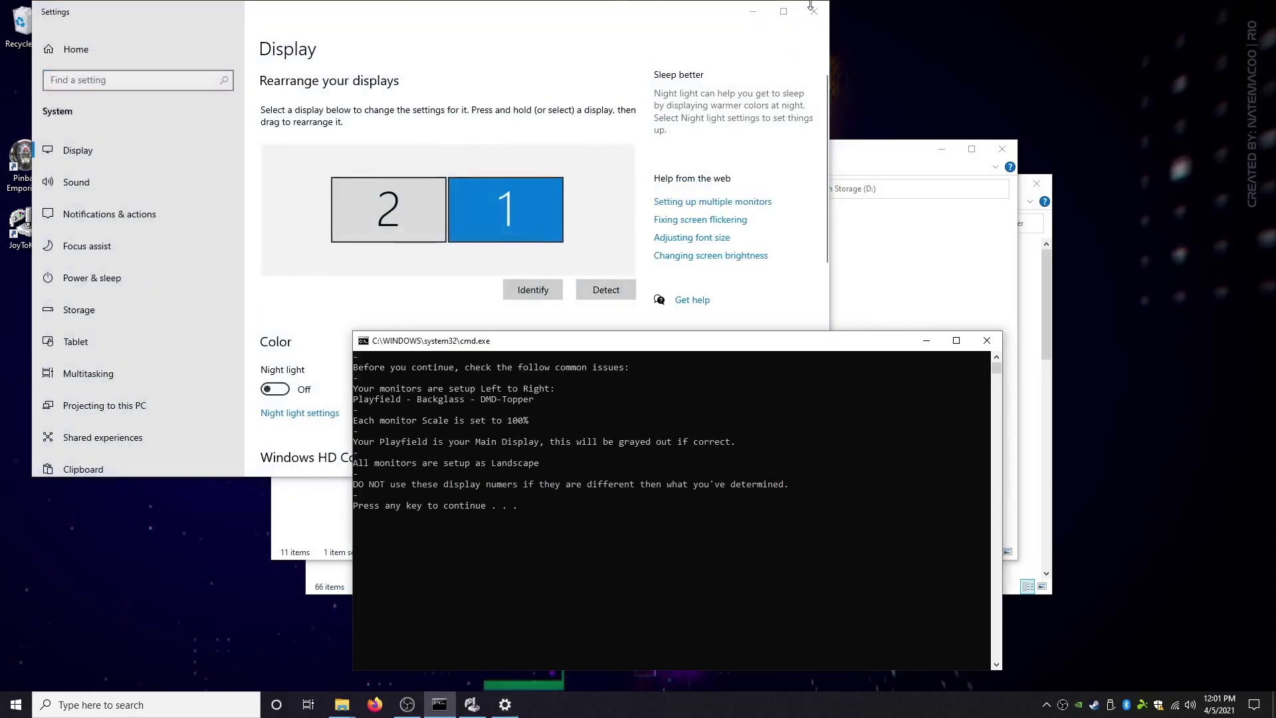
pyautogui.click(404, 210)
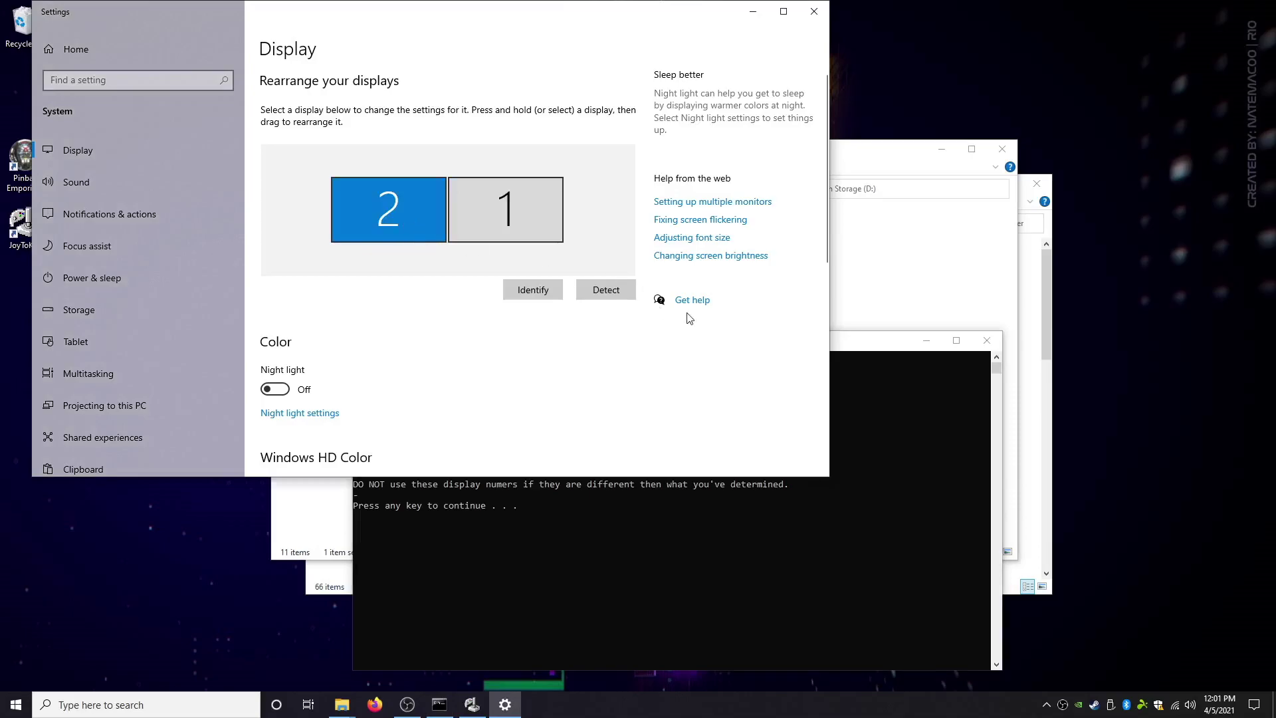
pyautogui.scroll(-5, 672, 374)
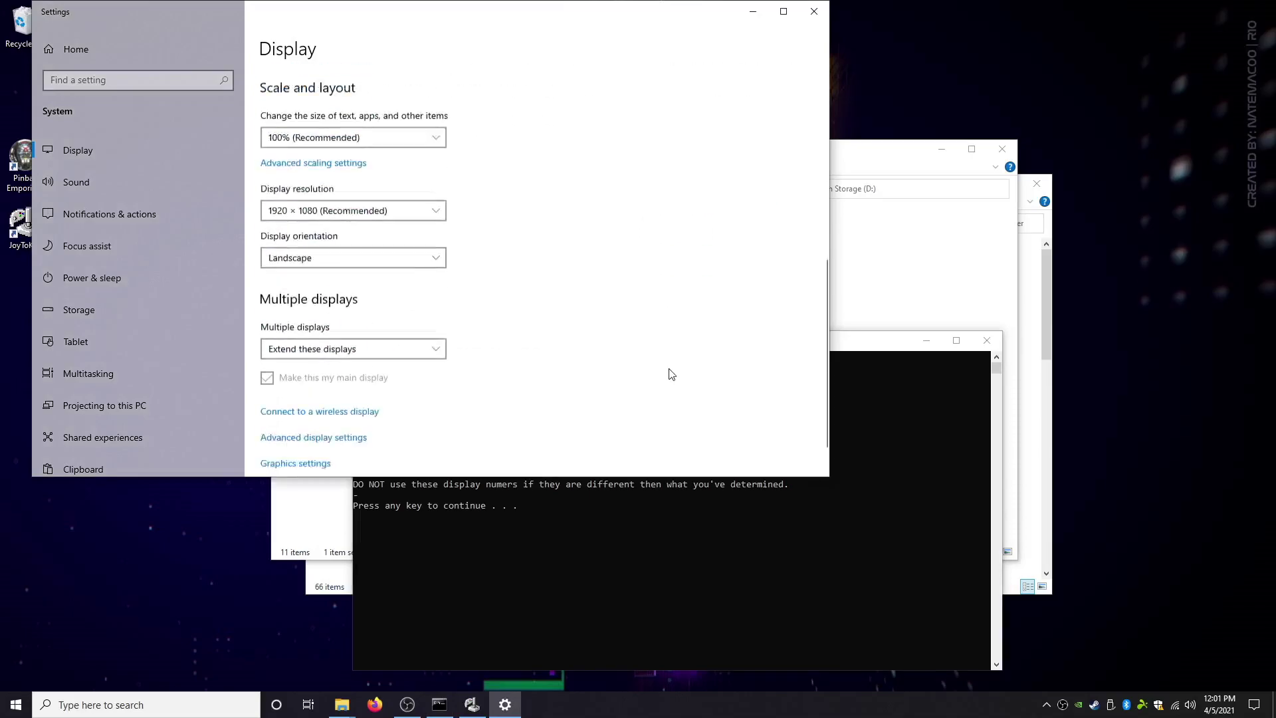
pyautogui.click(814, 11)
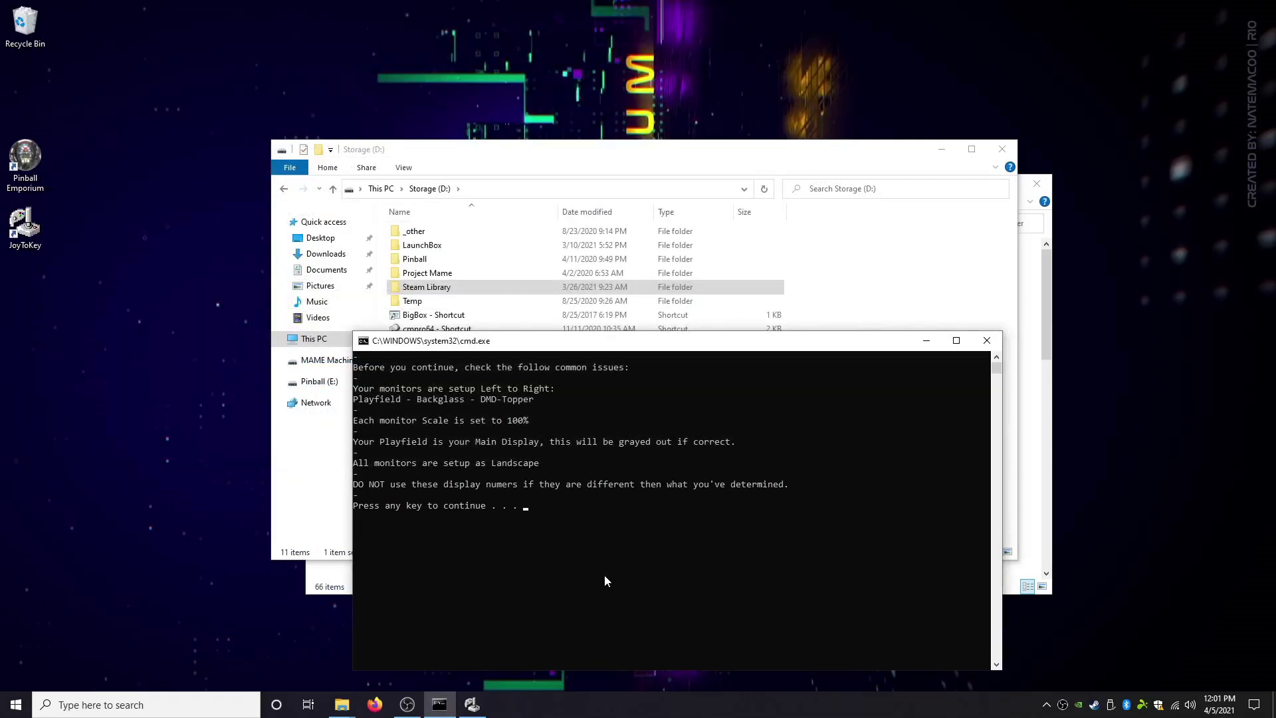
# Step: Set the playfield resolution to 1920 x 1080 and its display number to 2
pyautogui.press('Return')
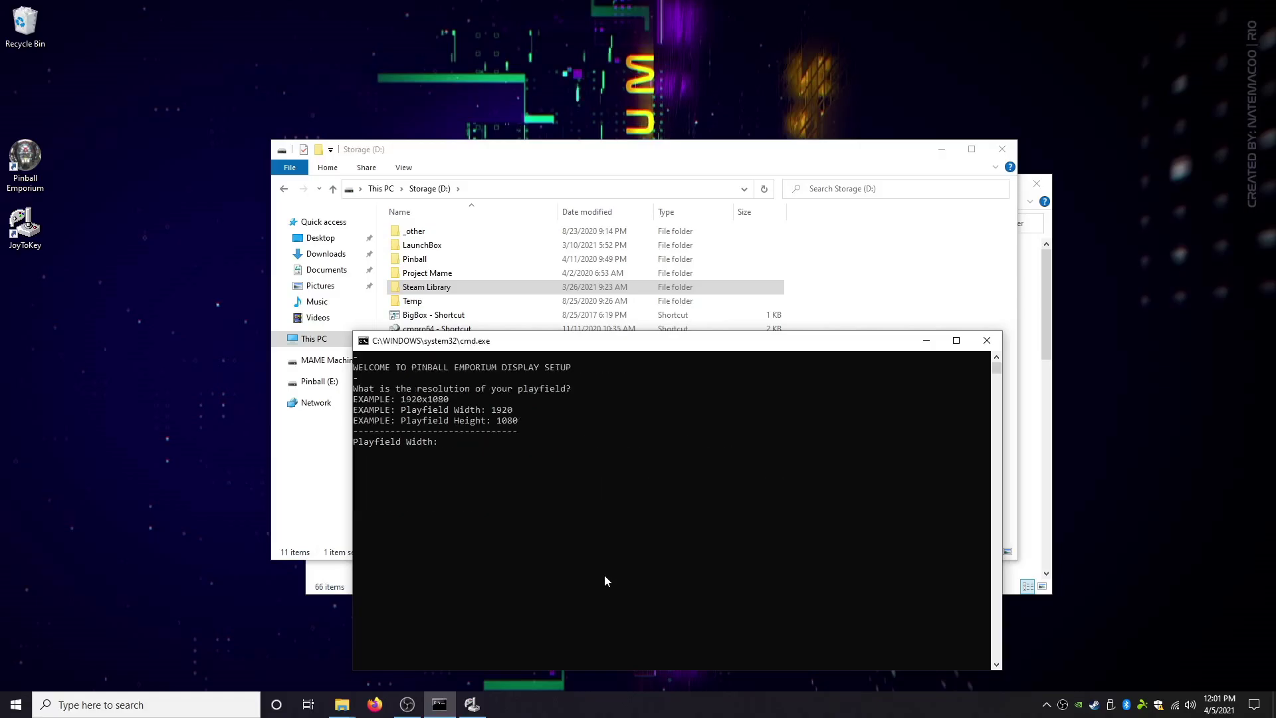
pyautogui.write('1920')
pyautogui.press('Return')
pyautogui.write('1080')
pyautogui.press('Return')
pyautogui.write('2')
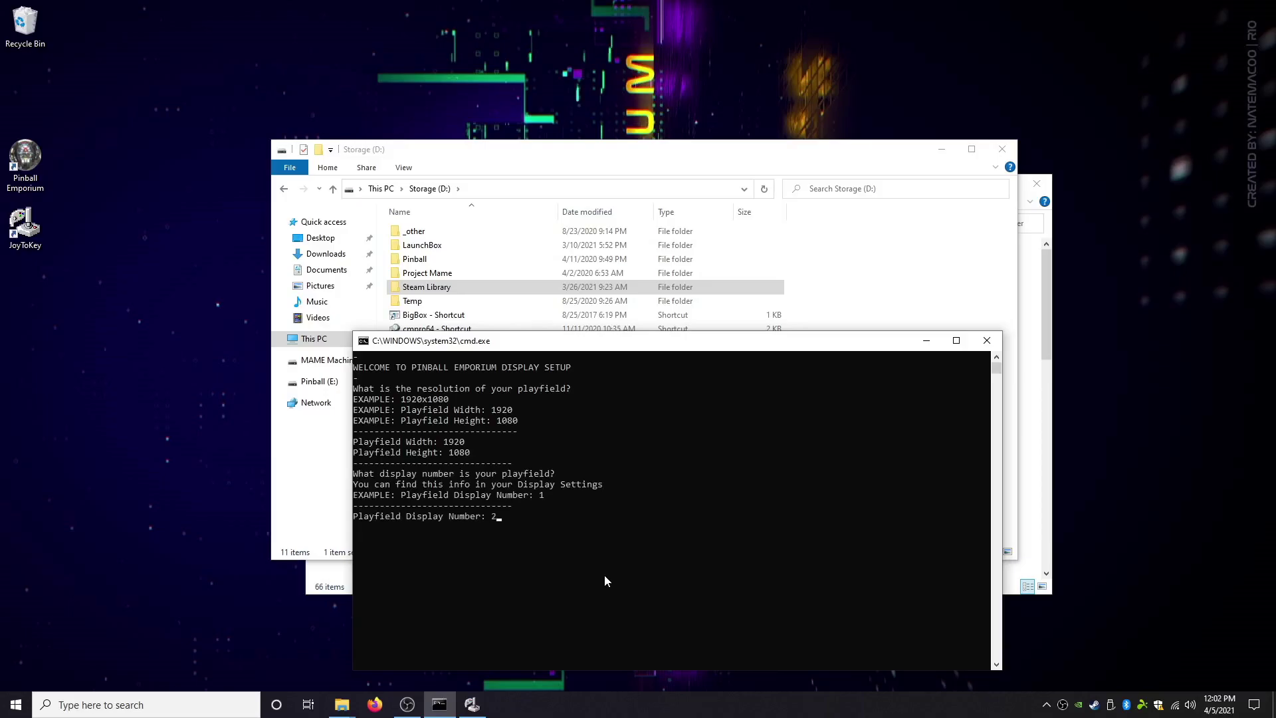
pyautogui.press('Return')
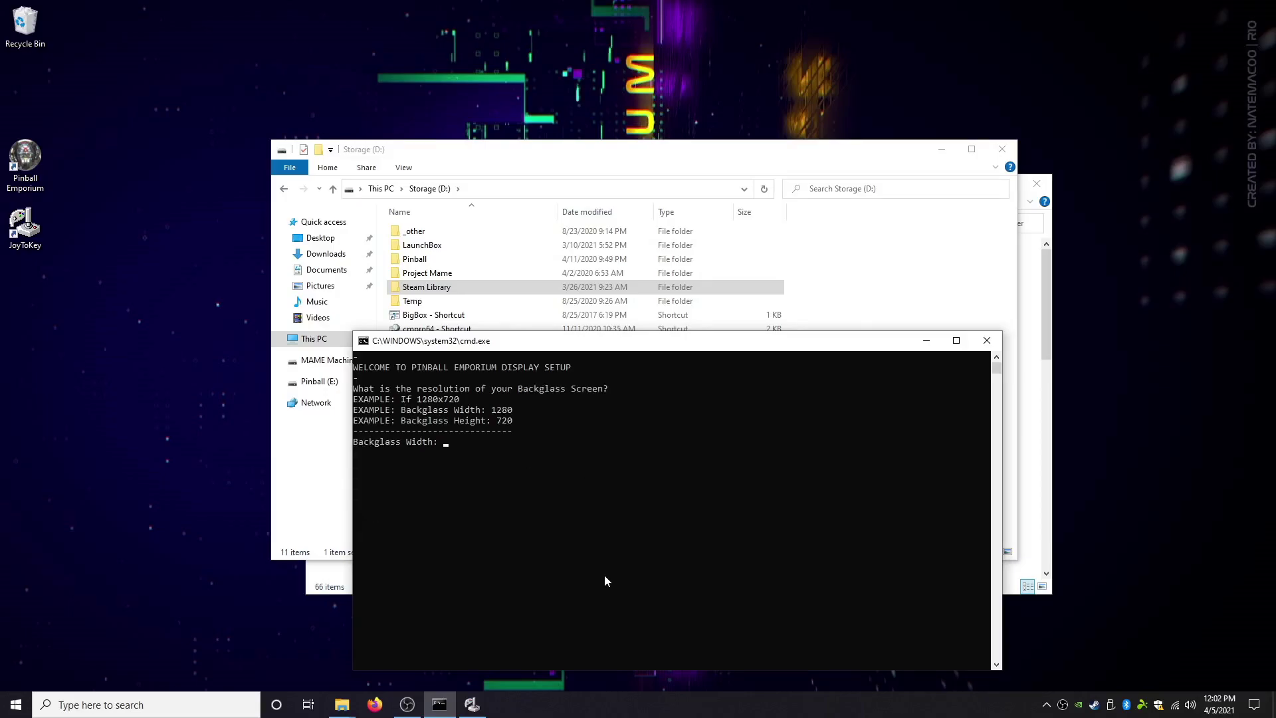
# Step: Set the backglass screen resolution to 1920 x 1080
pyautogui.write('1920')
pyautogui.press('Return')
pyautogui.write('1080')
pyautogui.press('Return')
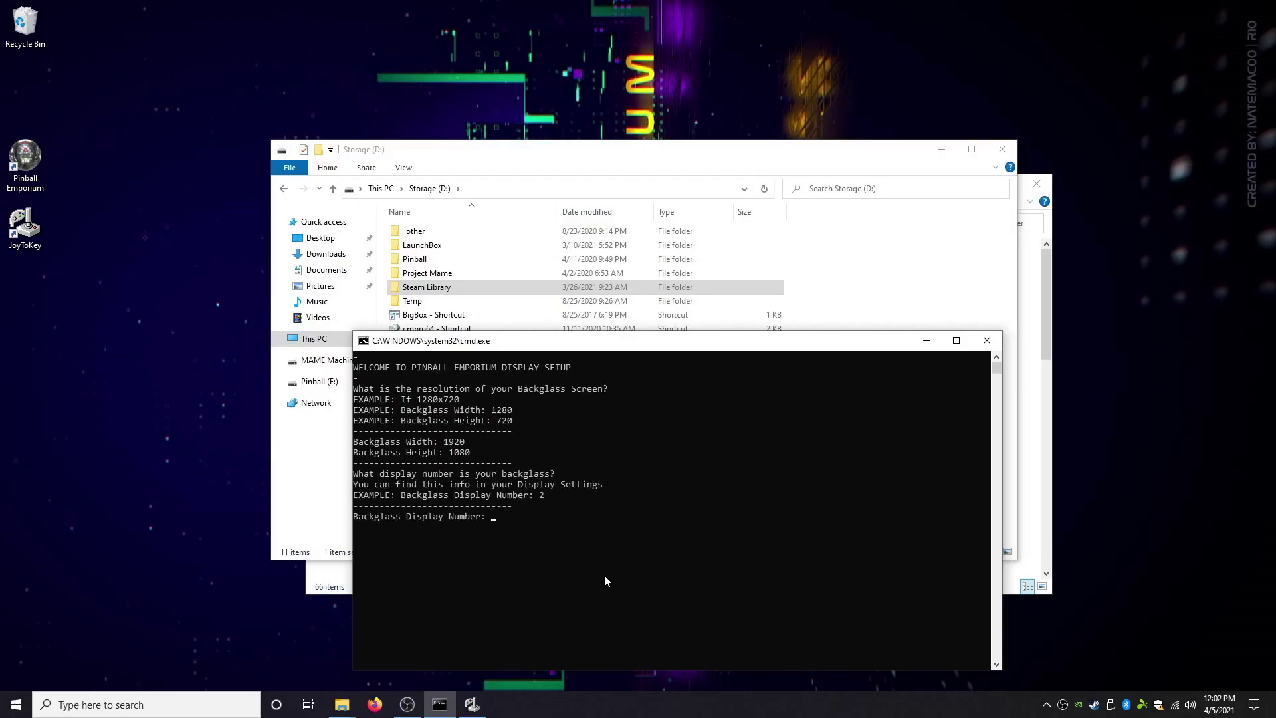
# Step: Set the backglass display number to 1 and confirm the summarized orientation, resolution and monitor ID information
pyautogui.write('1')
pyautogui.press('Return')
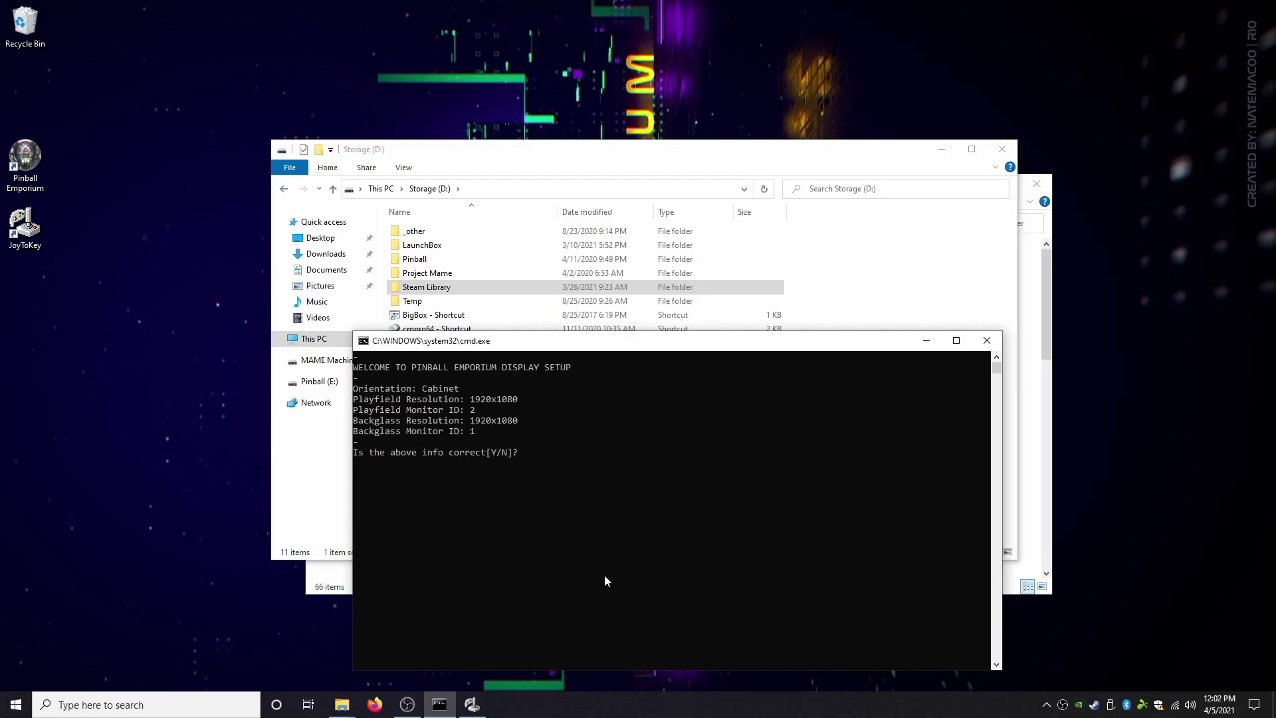
pyautogui.write('y')
pyautogui.press('Return')
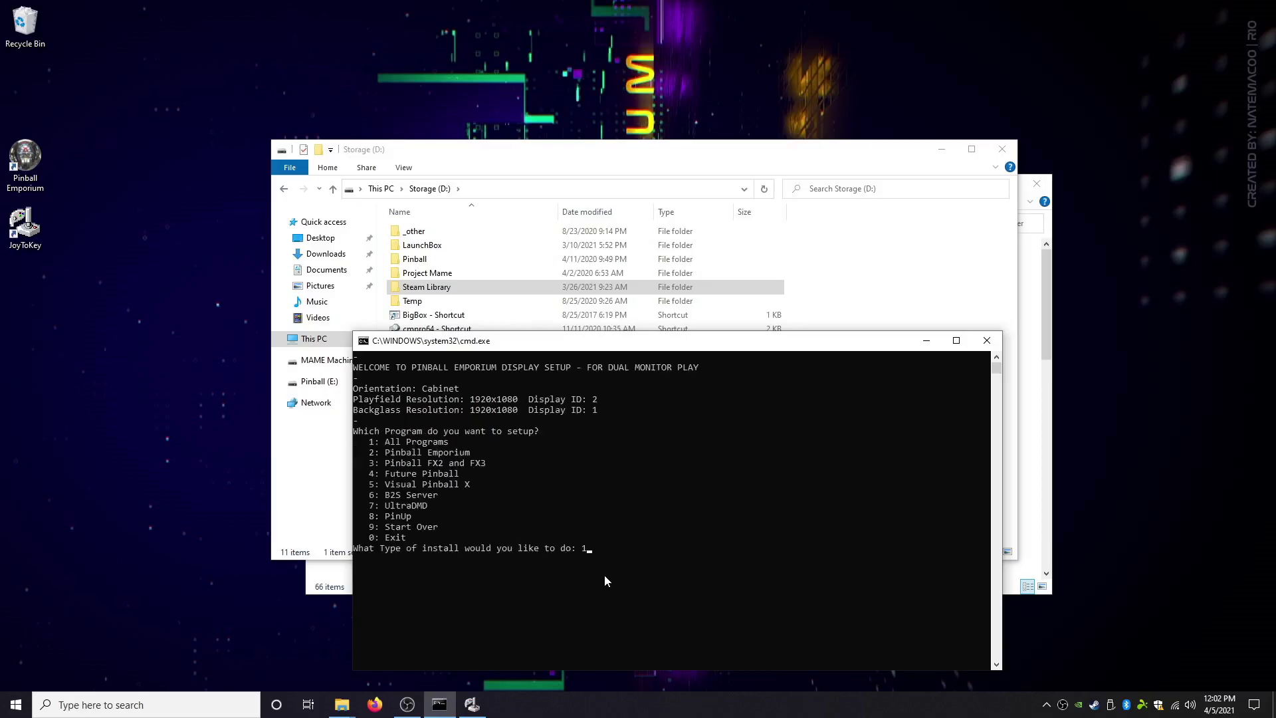
# Step: Run the dual-monitor display setup for all programs, allowing Registry Editor to add the 2SCREEN_DMD.reg entries
pyautogui.write('1')
pyautogui.press('Return')
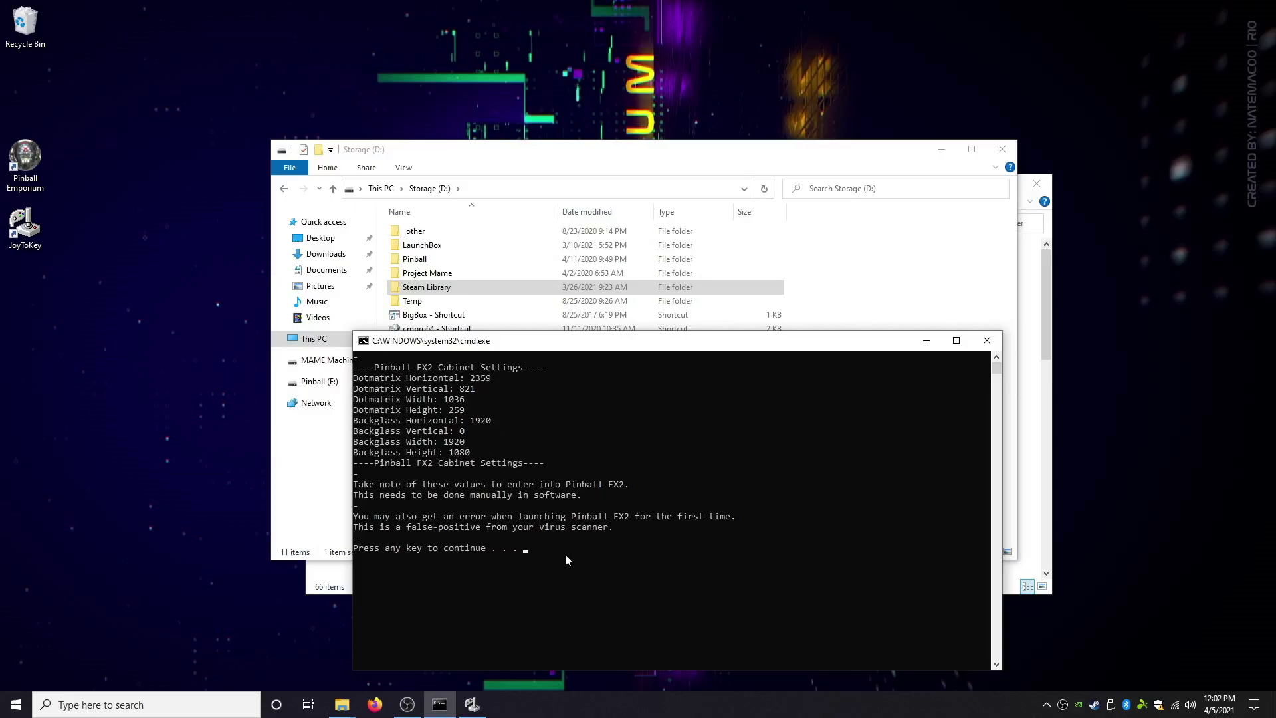
pyautogui.press('Return')
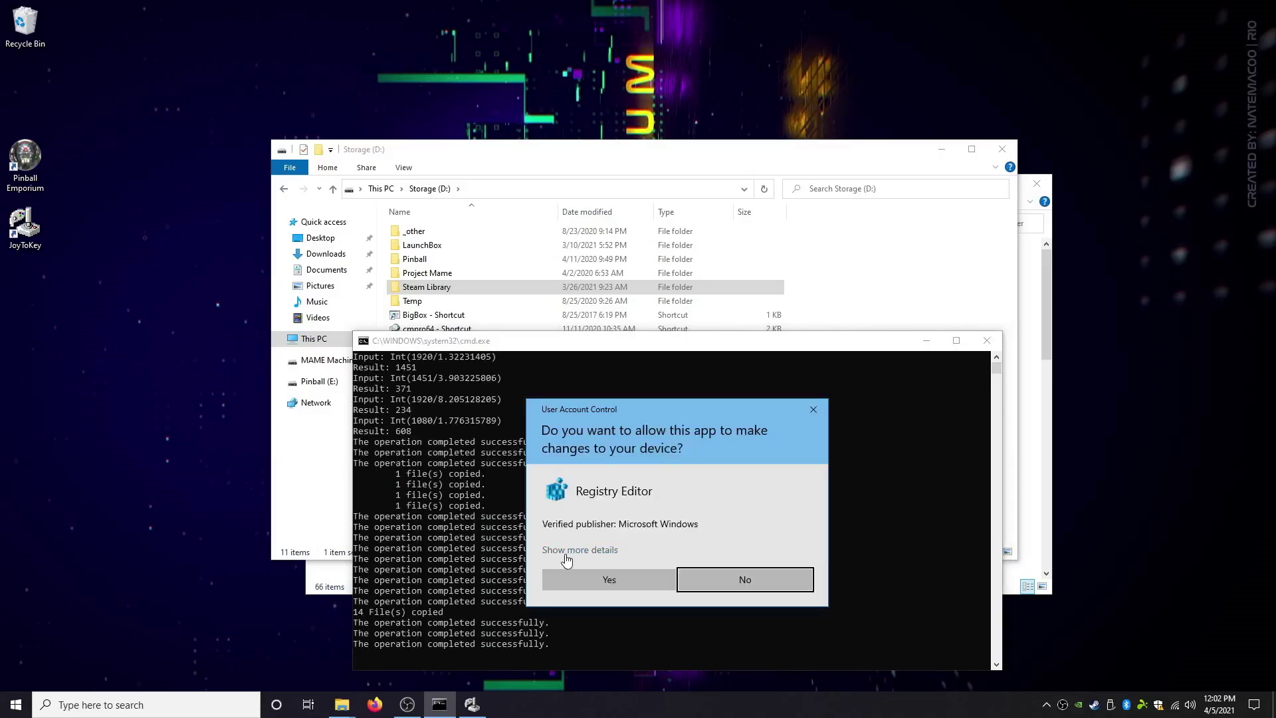
pyautogui.click(631, 569)
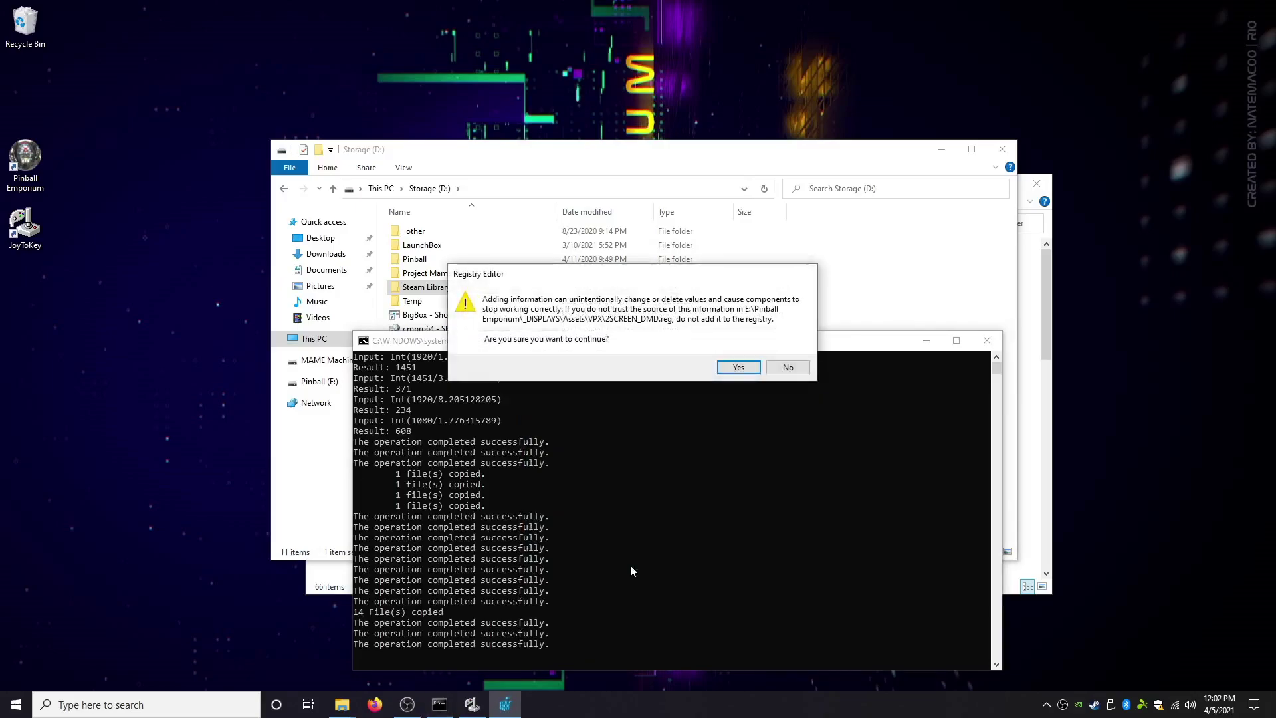
pyautogui.press('Return')
pyautogui.press('Return')
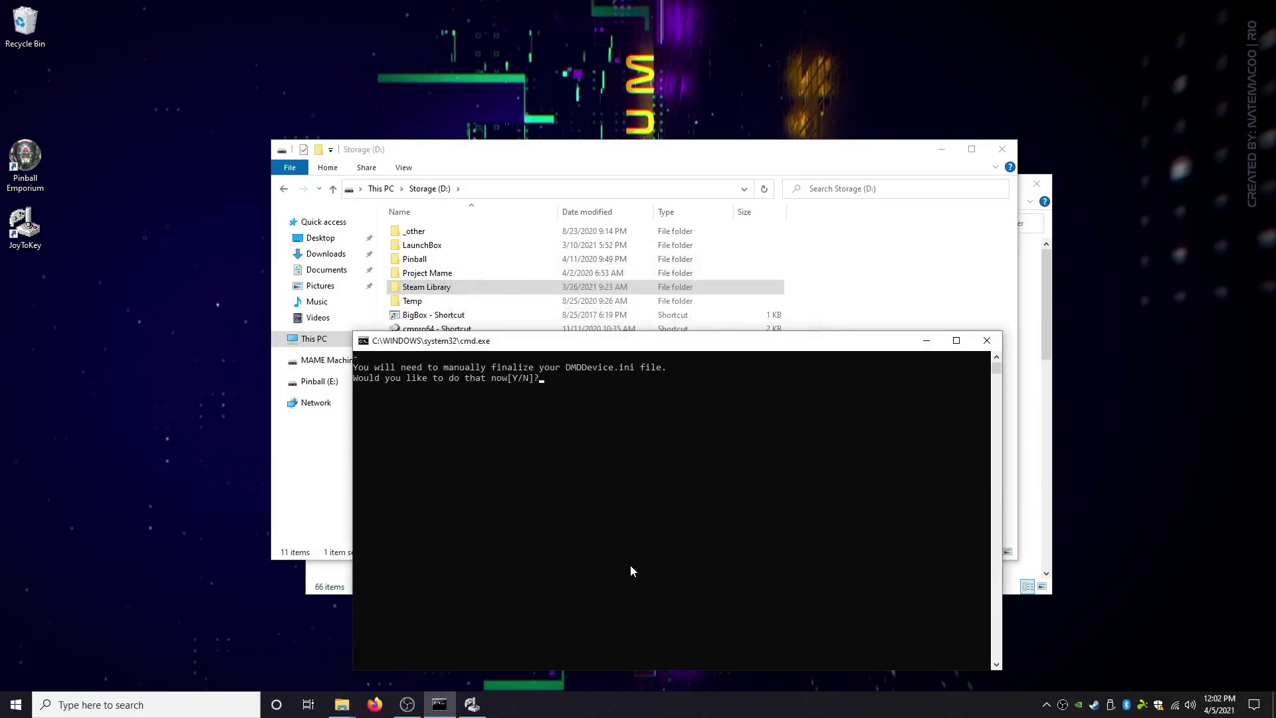
# Step: Choose to finalize the DMDDevice.ini file now and disable Firefox's encrypted DNS lookups
pyautogui.write('y')
pyautogui.press('Return')
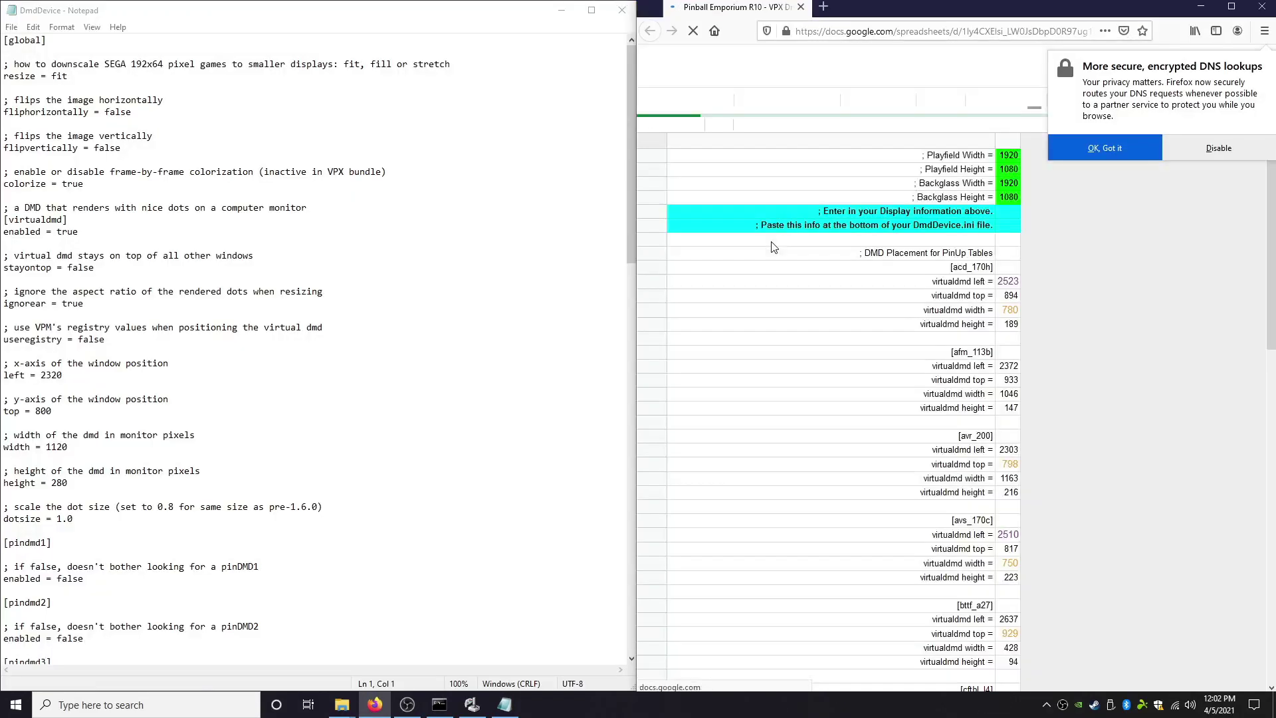
pyautogui.click(1225, 152)
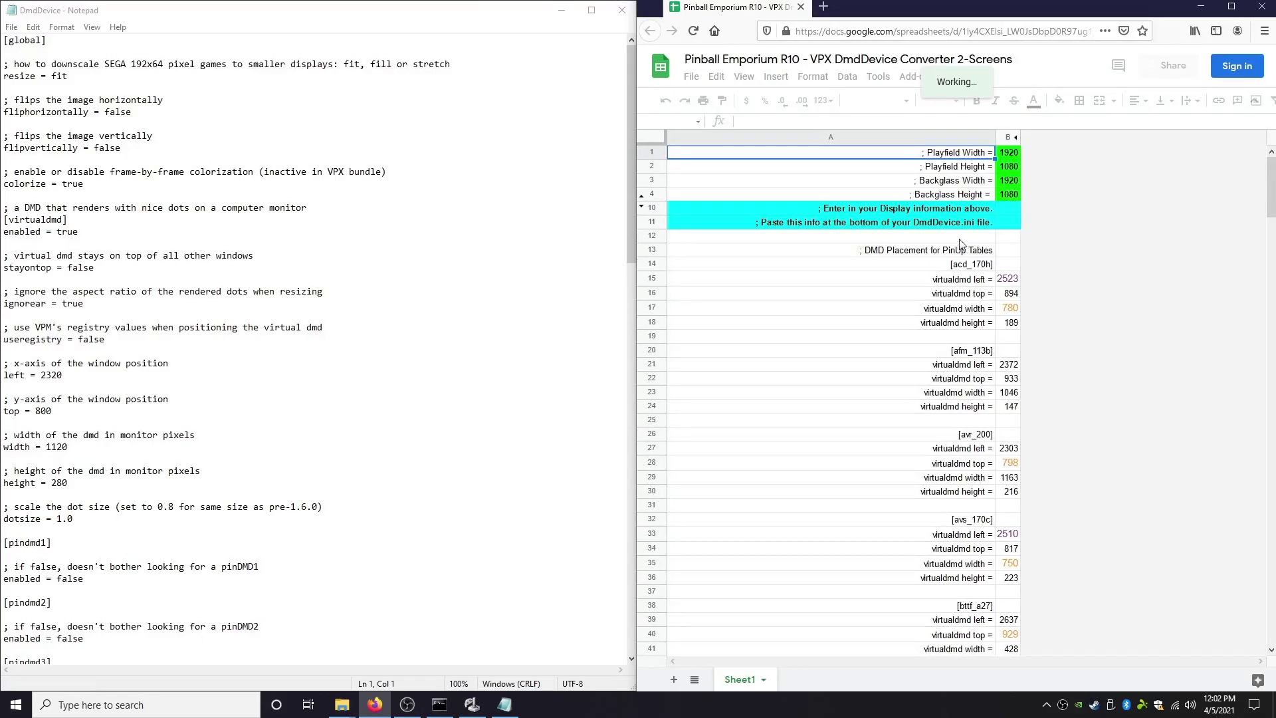
# Step: Copy the DMD placement data for PinUp tables, cells A13:B282, from the VPX DmdDevice Converter sheet
pyautogui.click(958, 258)
pyautogui.scroll(-20, 968, 359)
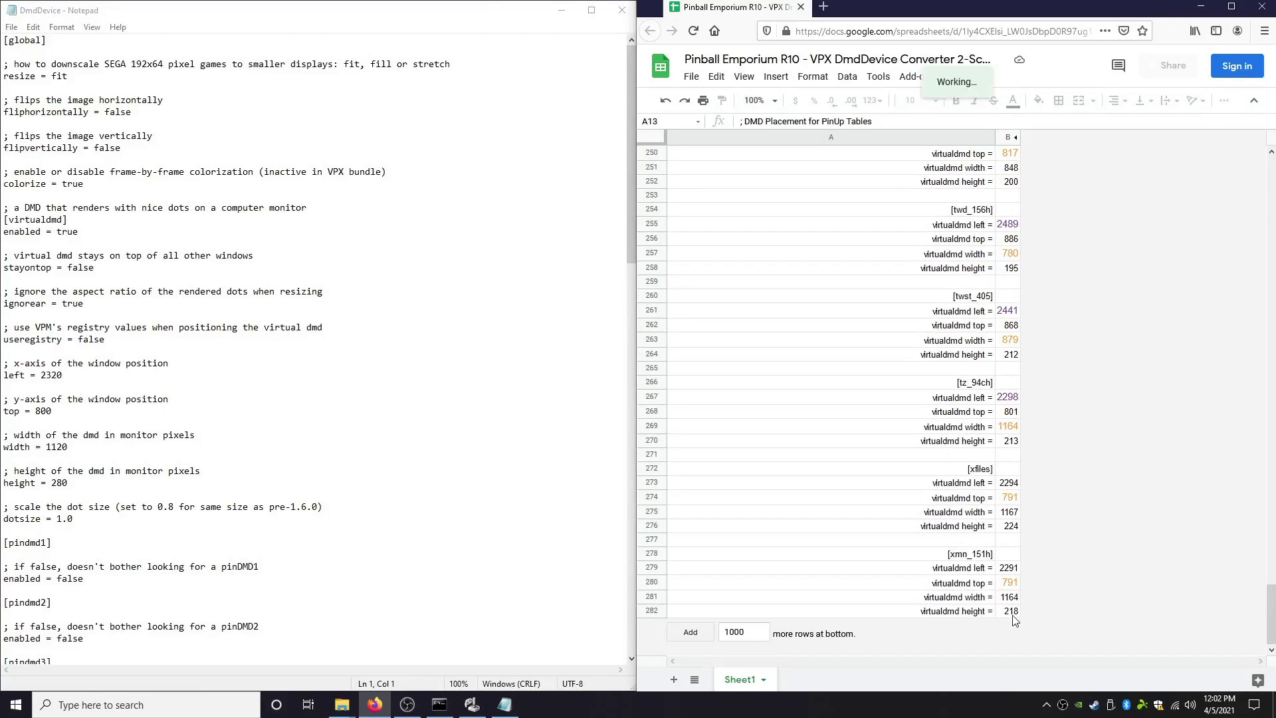
pyautogui.keyDown('shift'); pyautogui.click(1013, 614); pyautogui.keyUp('shift')
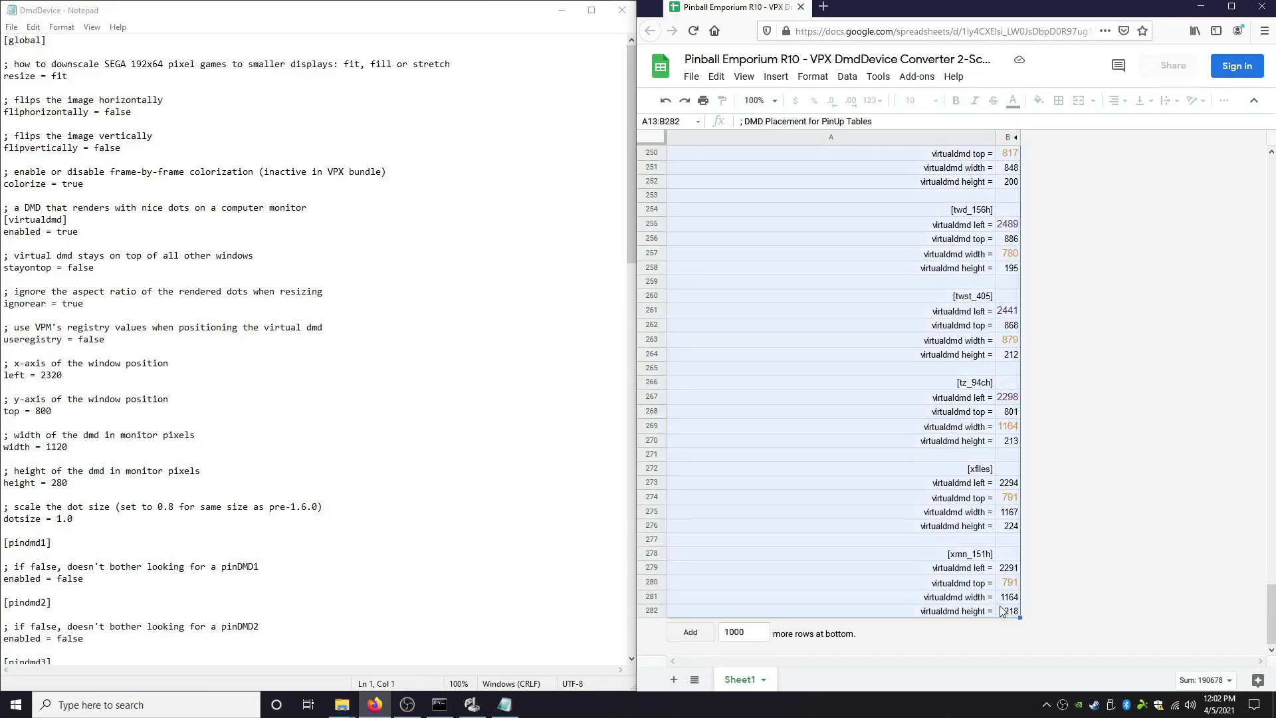
pyautogui.hotkey('ctrl', 'c')
# Step: Paste the copied DMD placement data at the end of the DmdDevice file in Notepad, save it and close it
pyautogui.scroll(-20, 149, 617)
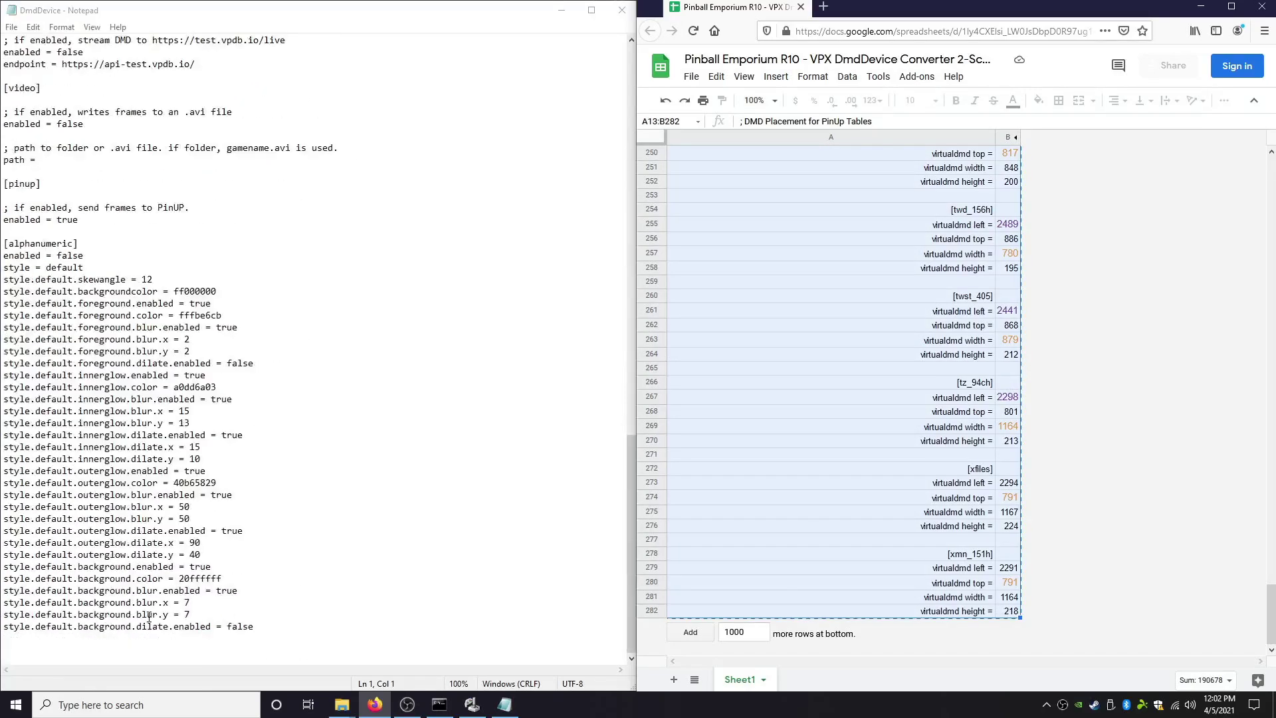
pyautogui.click(100, 652)
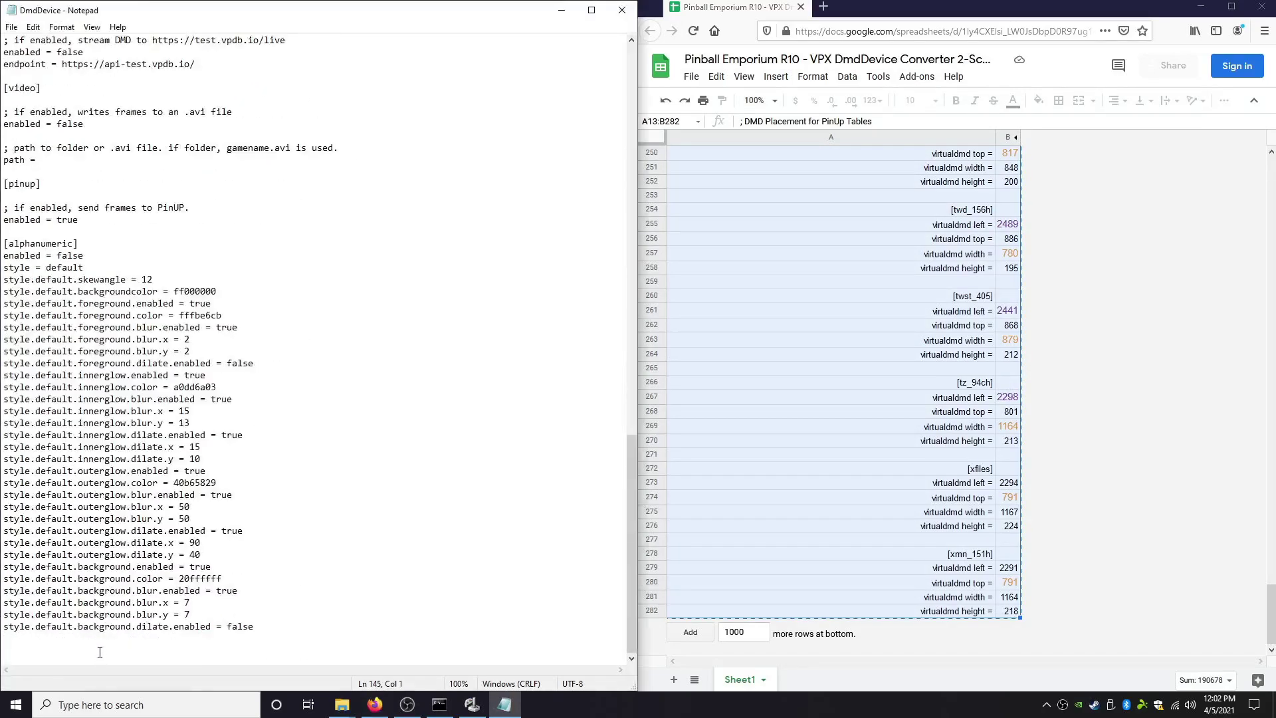
pyautogui.hotkey('ctrl', 'v')
pyautogui.hotkey('ctrl', 's')
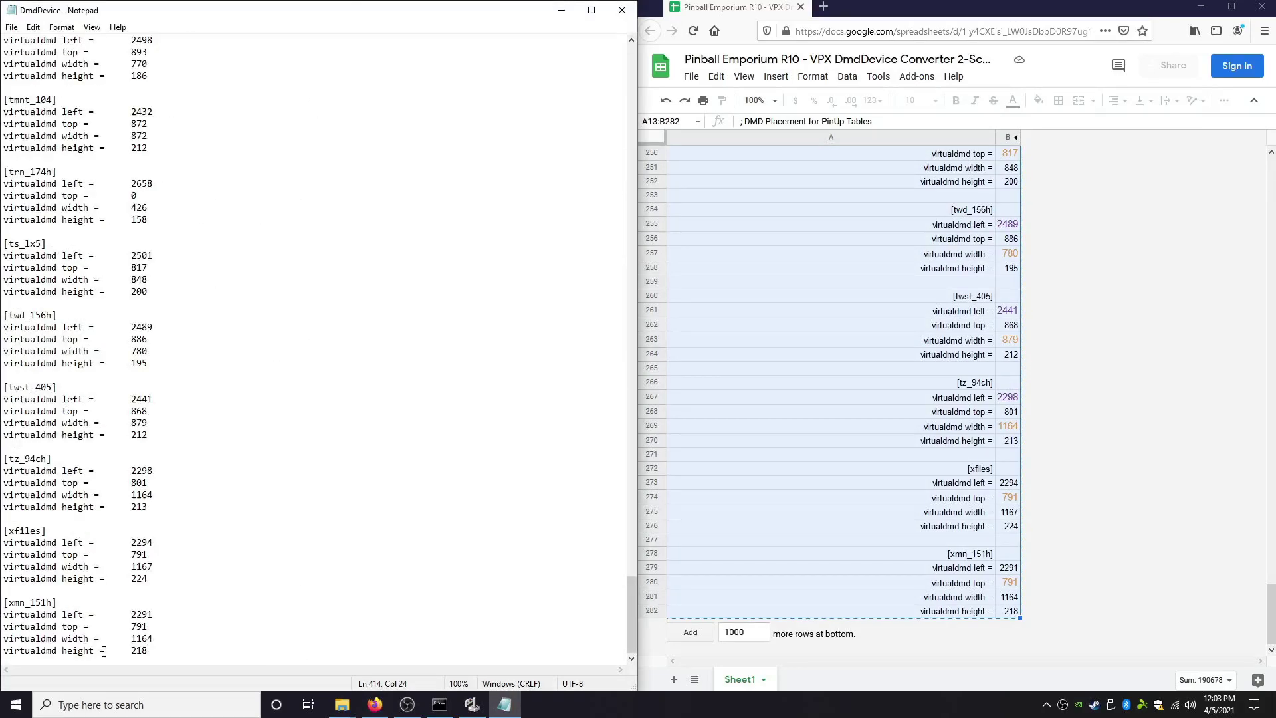
pyautogui.click(622, 10)
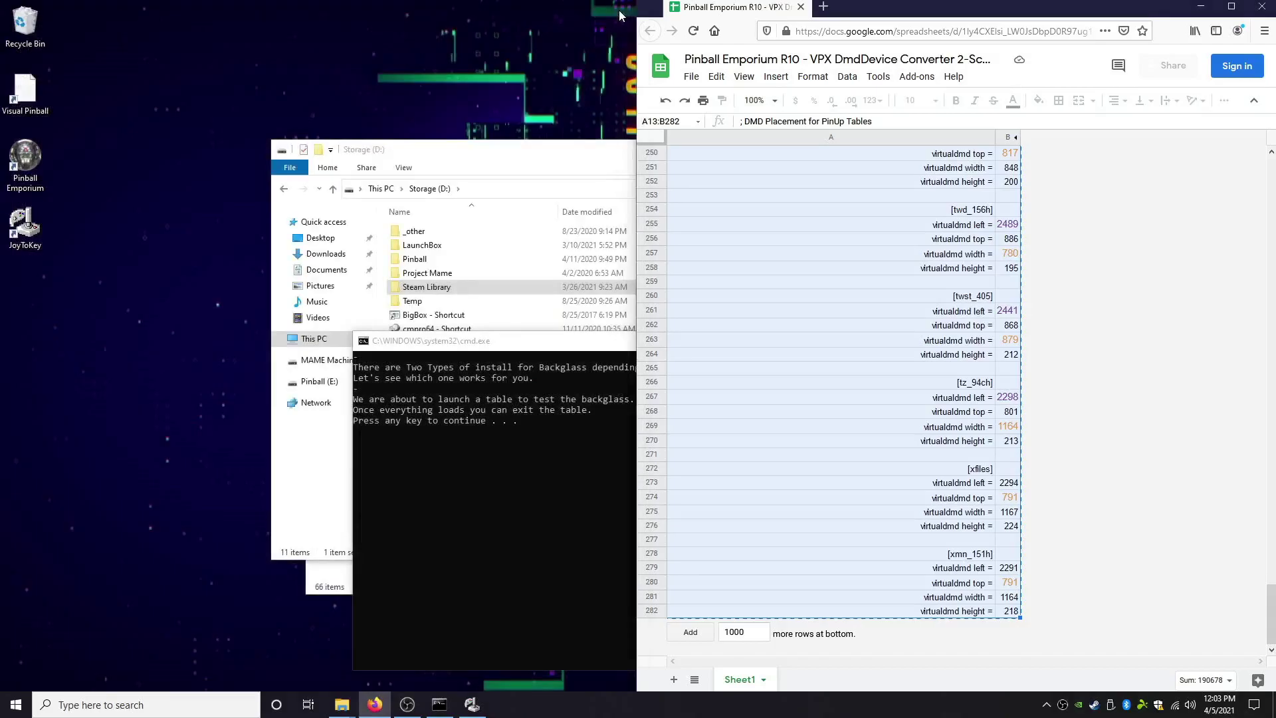
# Step: Run the backglass test table from the display setup and answer that the backglass looked correct
pyautogui.click(564, 461)
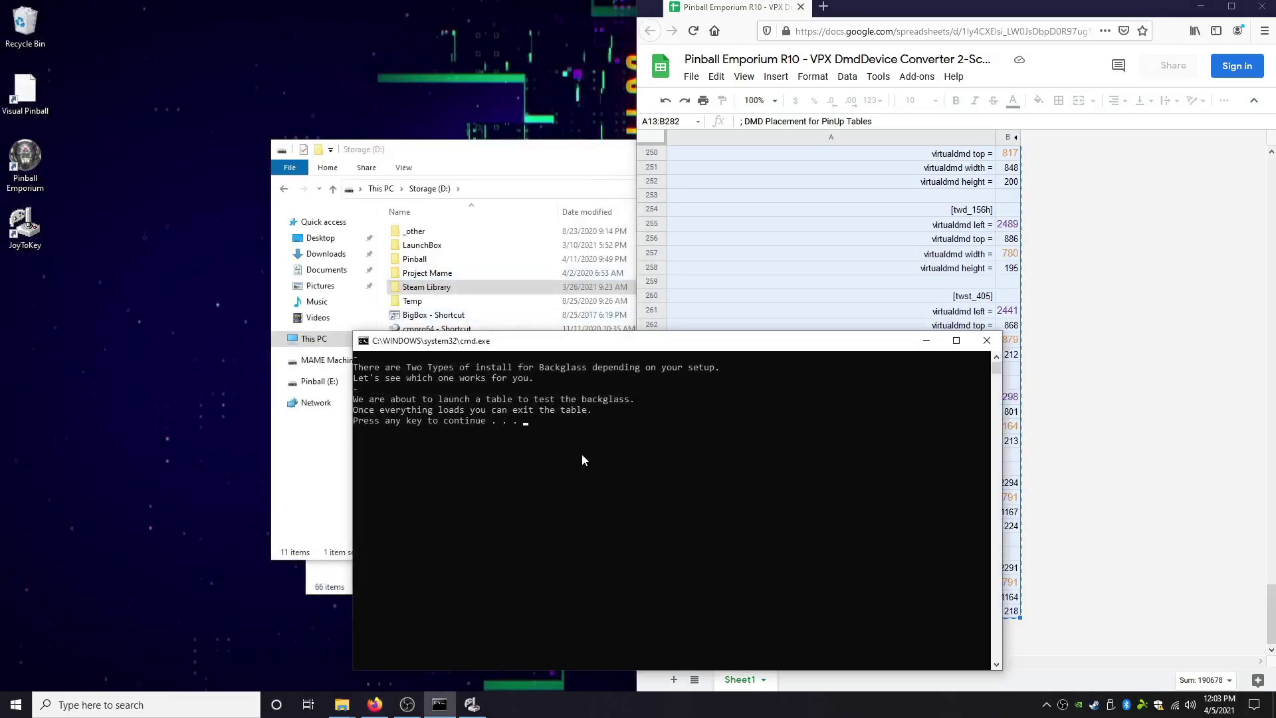
pyautogui.press('Return')
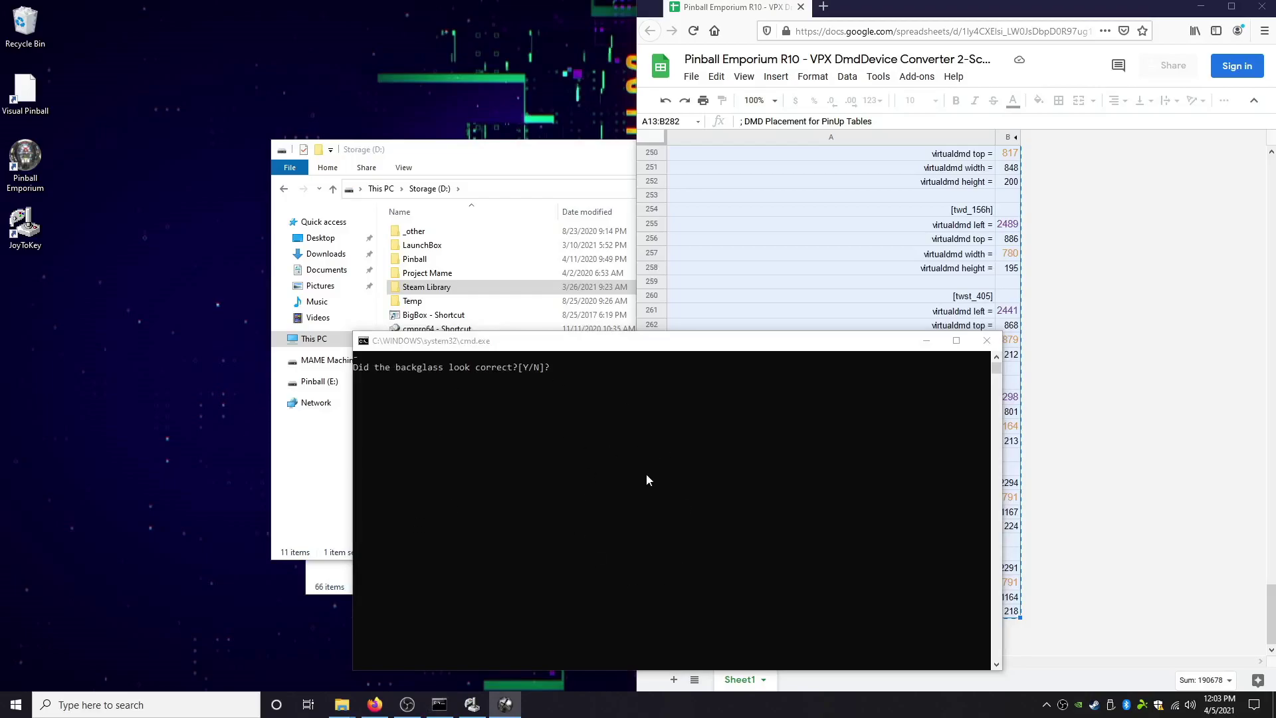
pyautogui.click(407, 704)
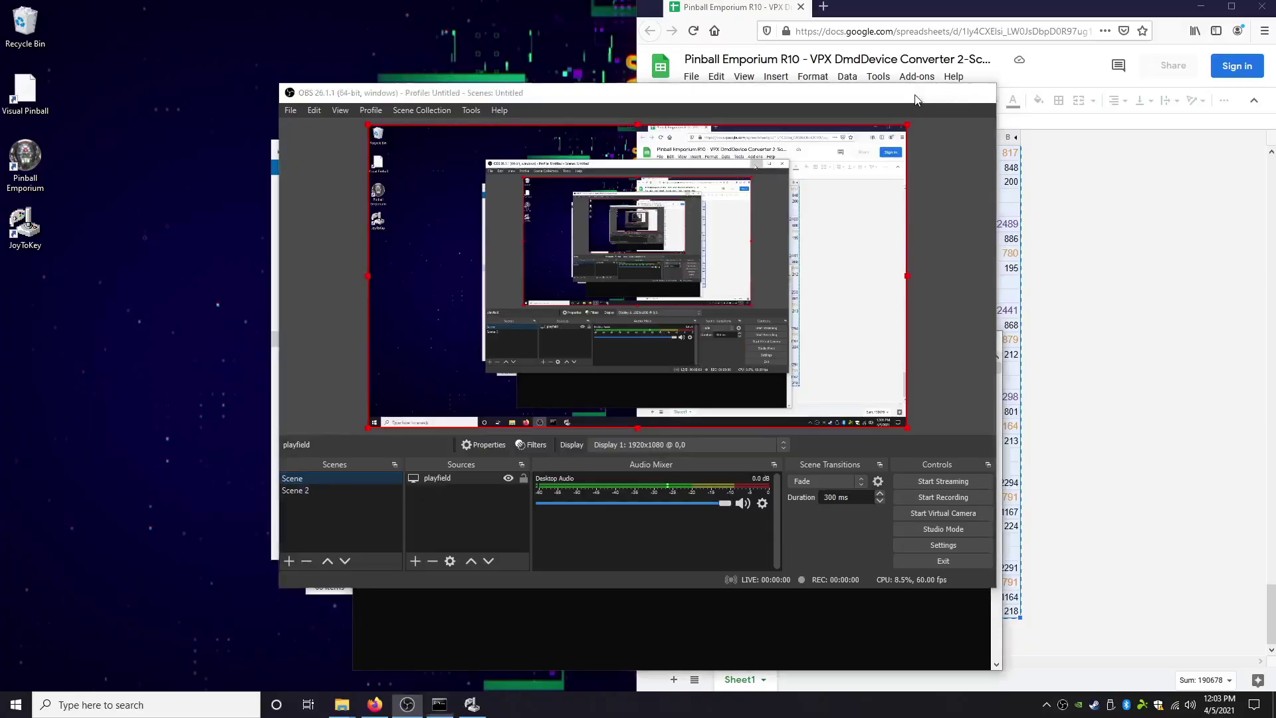
pyautogui.click(920, 92)
pyautogui.click(764, 482)
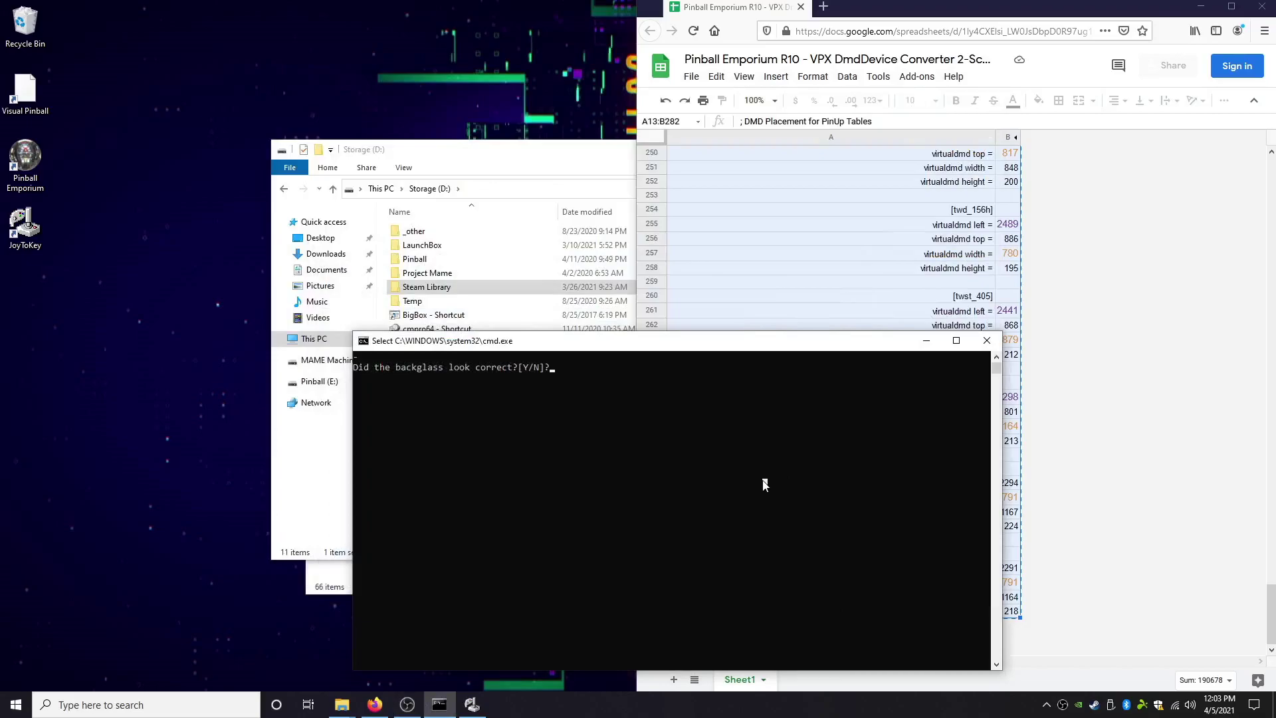
pyautogui.write('y')
pyautogui.press('Return')
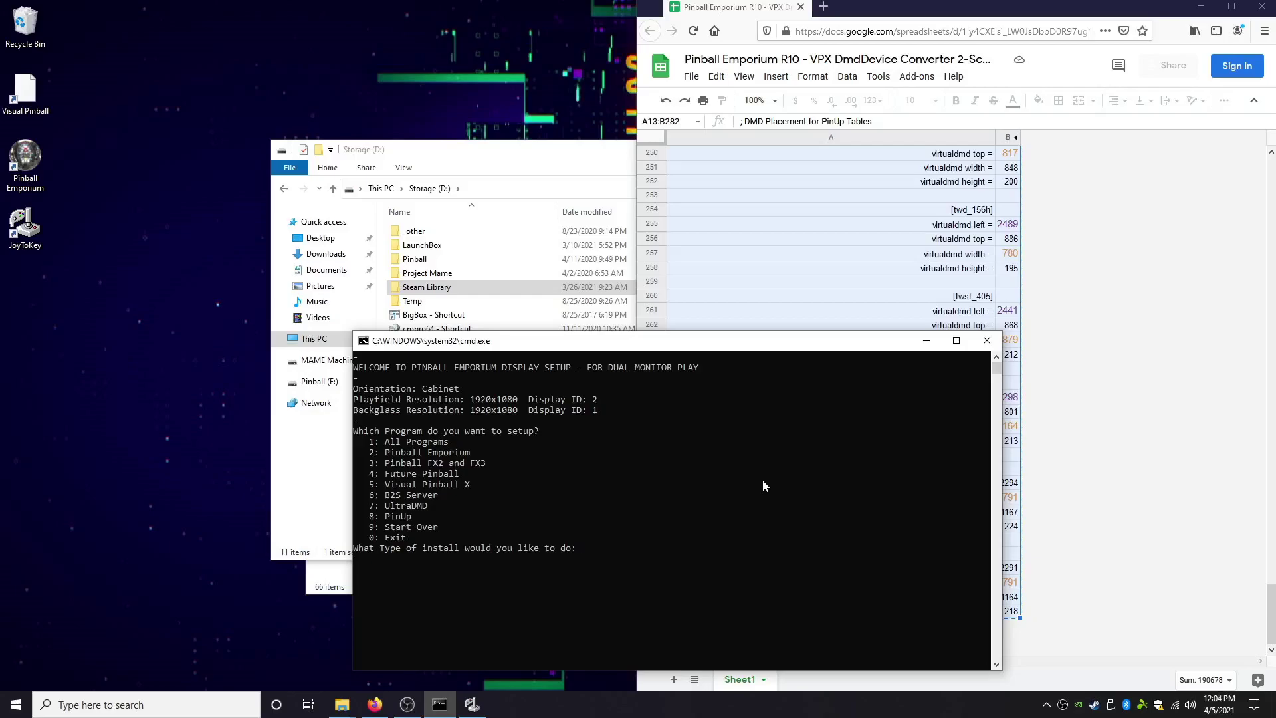
# Step: Exit the dual-monitor display setup and the Pinball Emporium R10 installer
pyautogui.write('0')
pyautogui.press('Return')
pyautogui.press('Return')
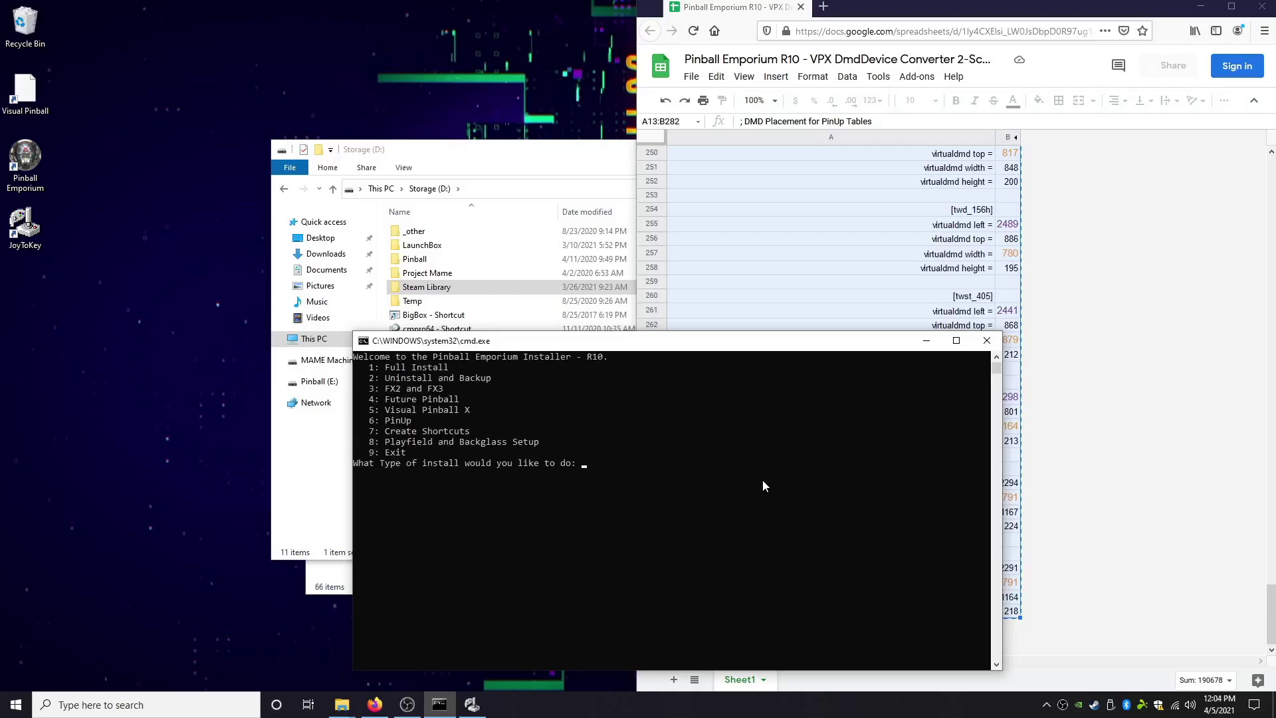
pyautogui.write('9')
pyautogui.press('Return')
# Step: Open the Pinball Emporium folder on the Pinball (E:) drive in File Explorer
pyautogui.click(471, 483)
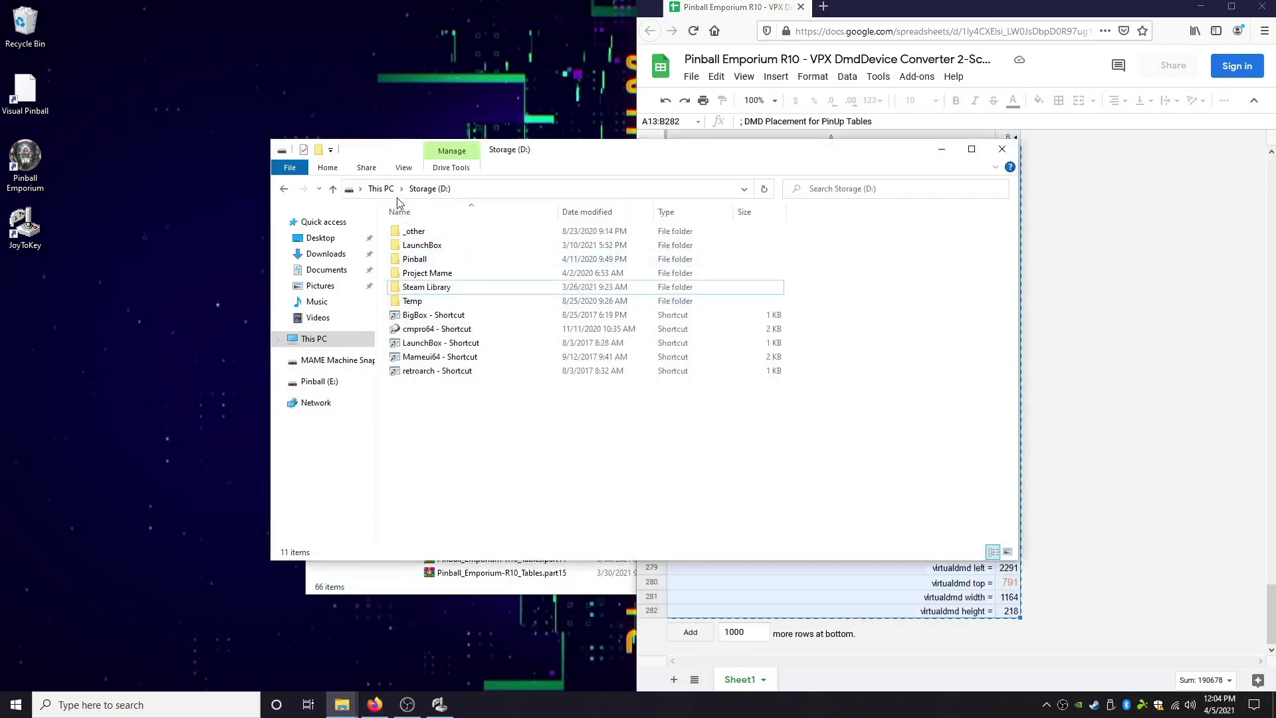
pyautogui.click(322, 385)
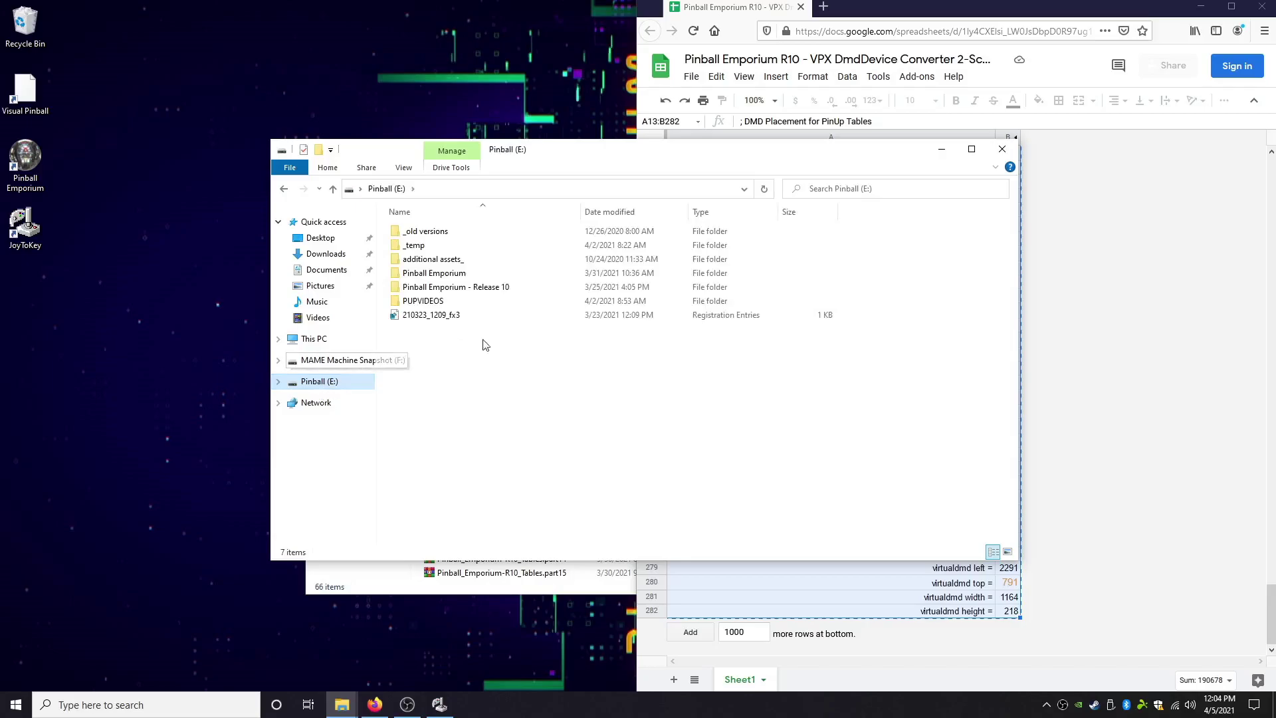
pyautogui.doubleClick(465, 274)
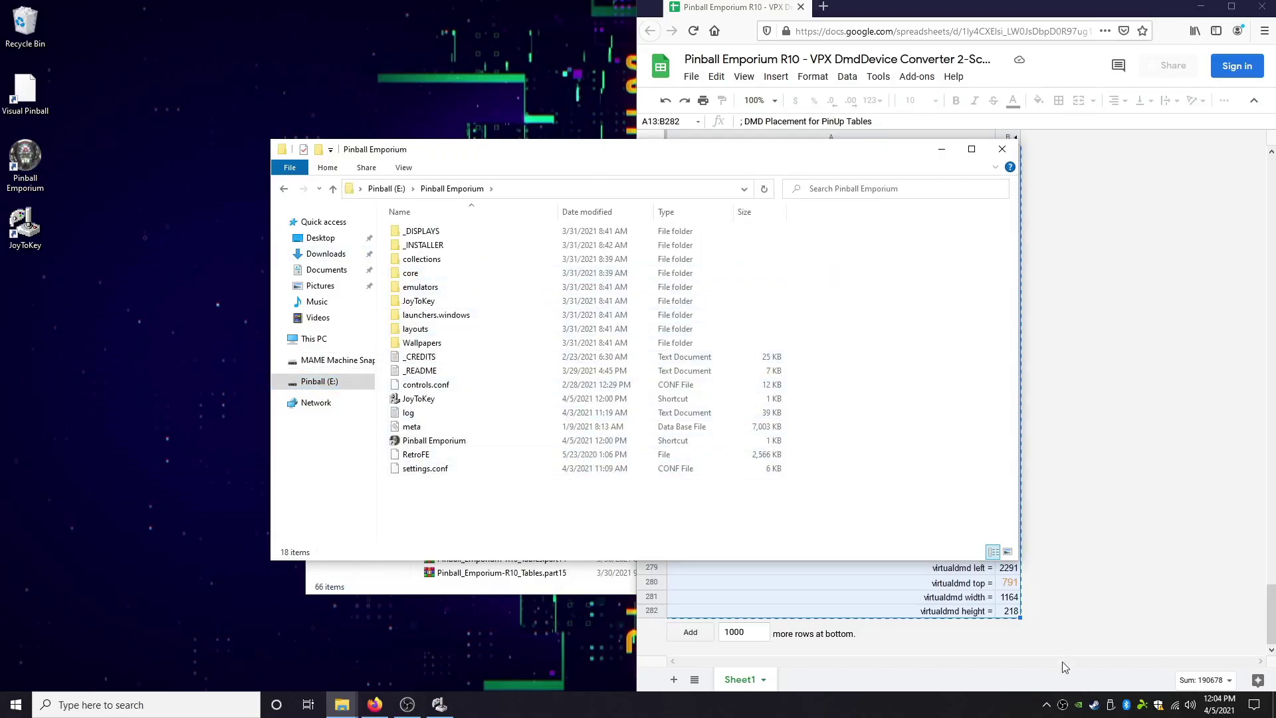
# Step: Move the hidden JoyToKey notification icon into the visible system tray and close the browser
pyautogui.click(1054, 703)
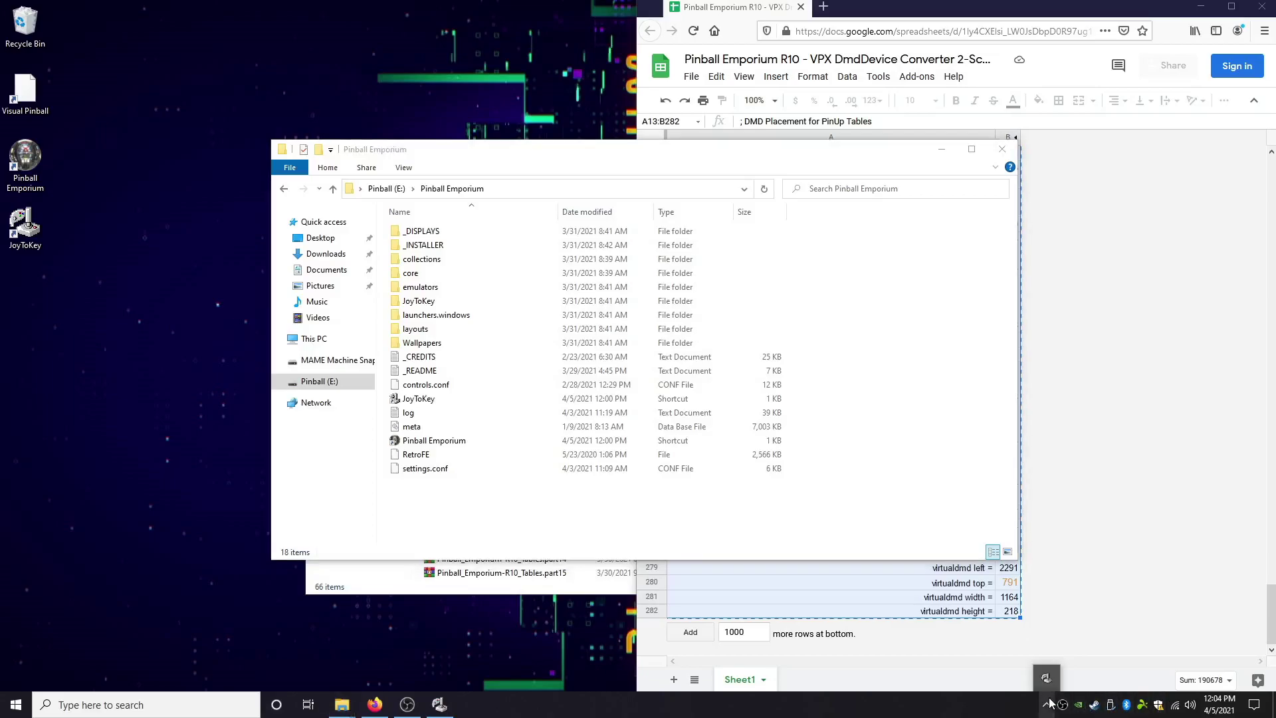
pyautogui.moveTo(1047, 676); pyautogui.dragTo(1019, 707)
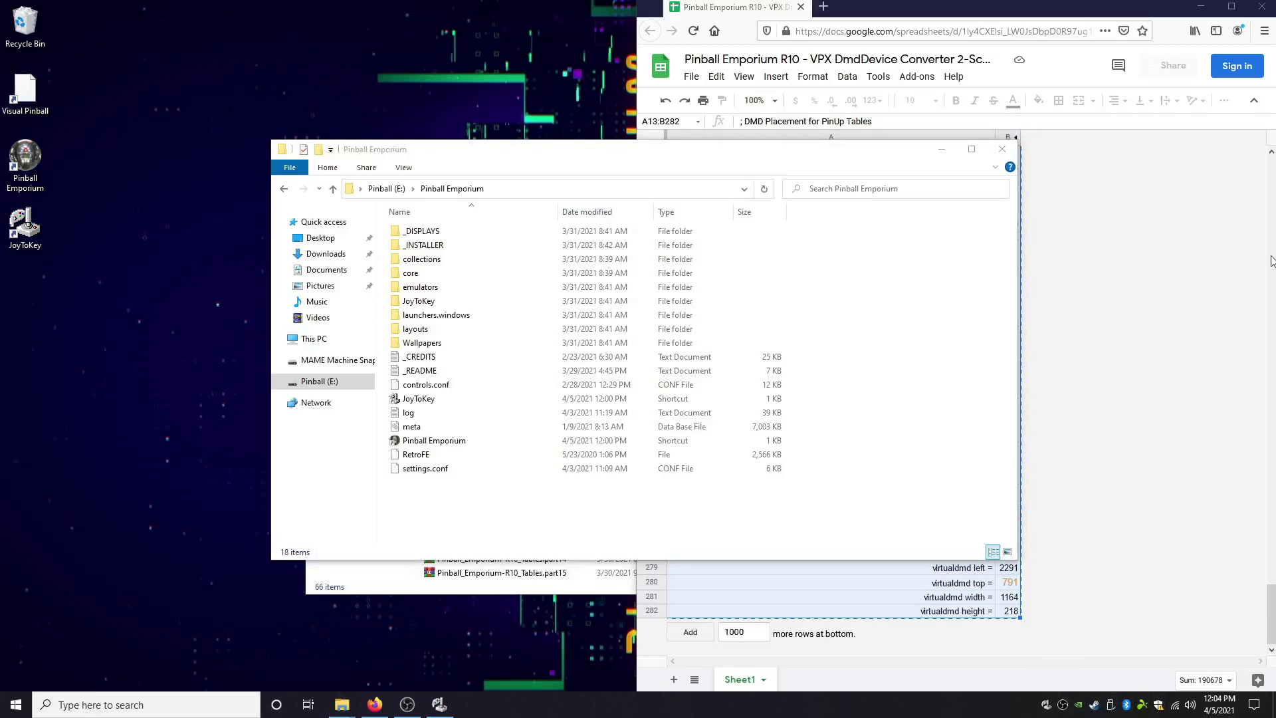
pyautogui.click(1262, 7)
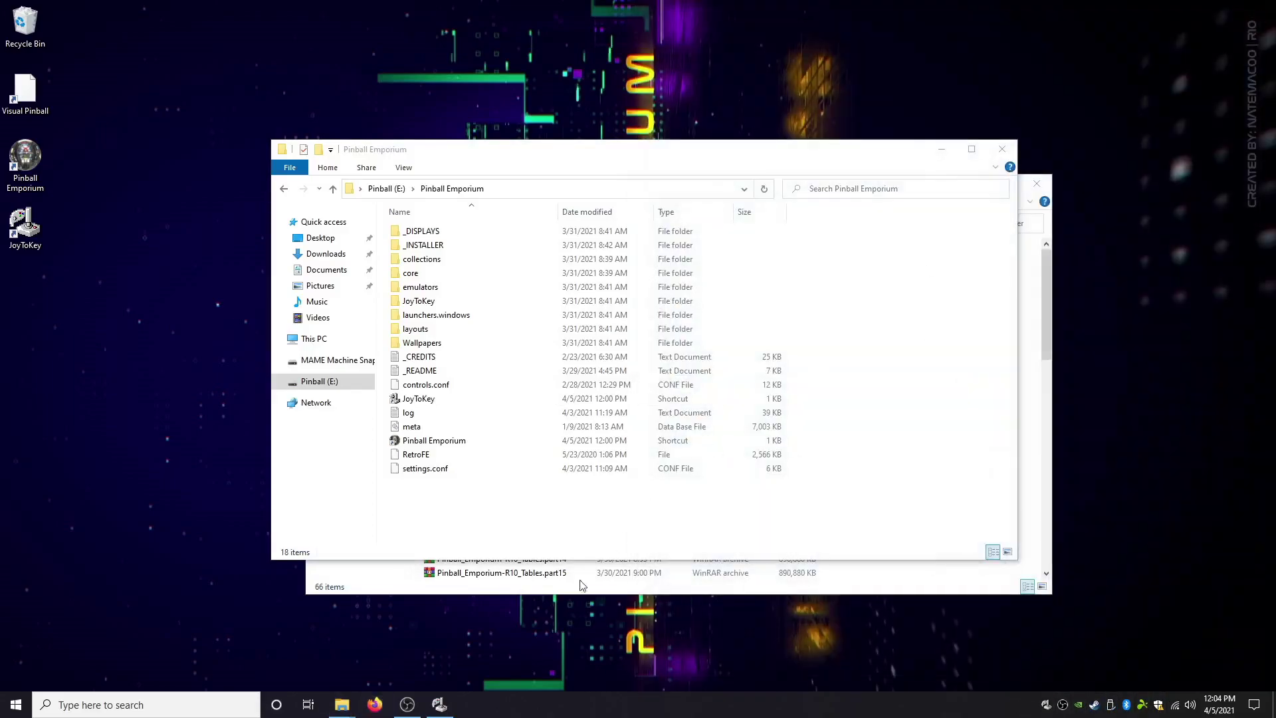
# Step: Switch OBS to the scene showing all three monitors and launch Pinball Emporium from its desktop shortcut
pyautogui.click(407, 705)
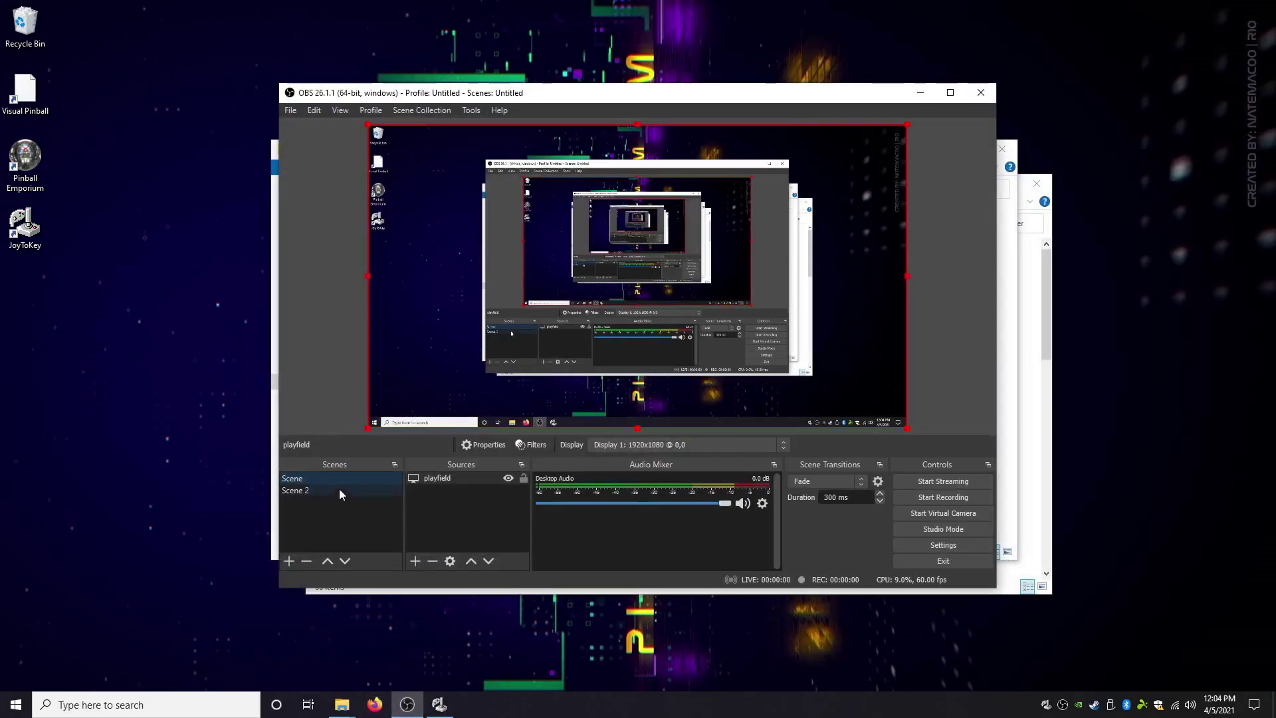
pyautogui.hotkey('ctrl', 'alt', 'Left')
pyautogui.hotkey('alt', 'Tab')
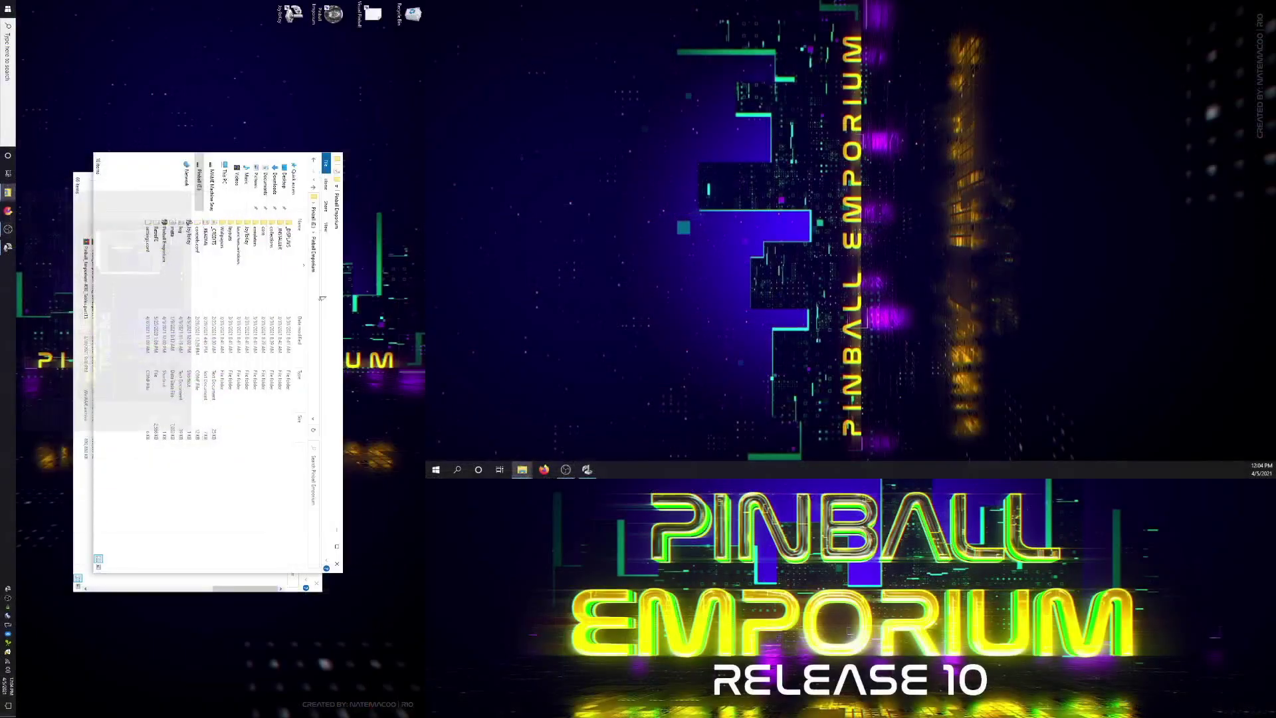
pyautogui.click(327, 13)
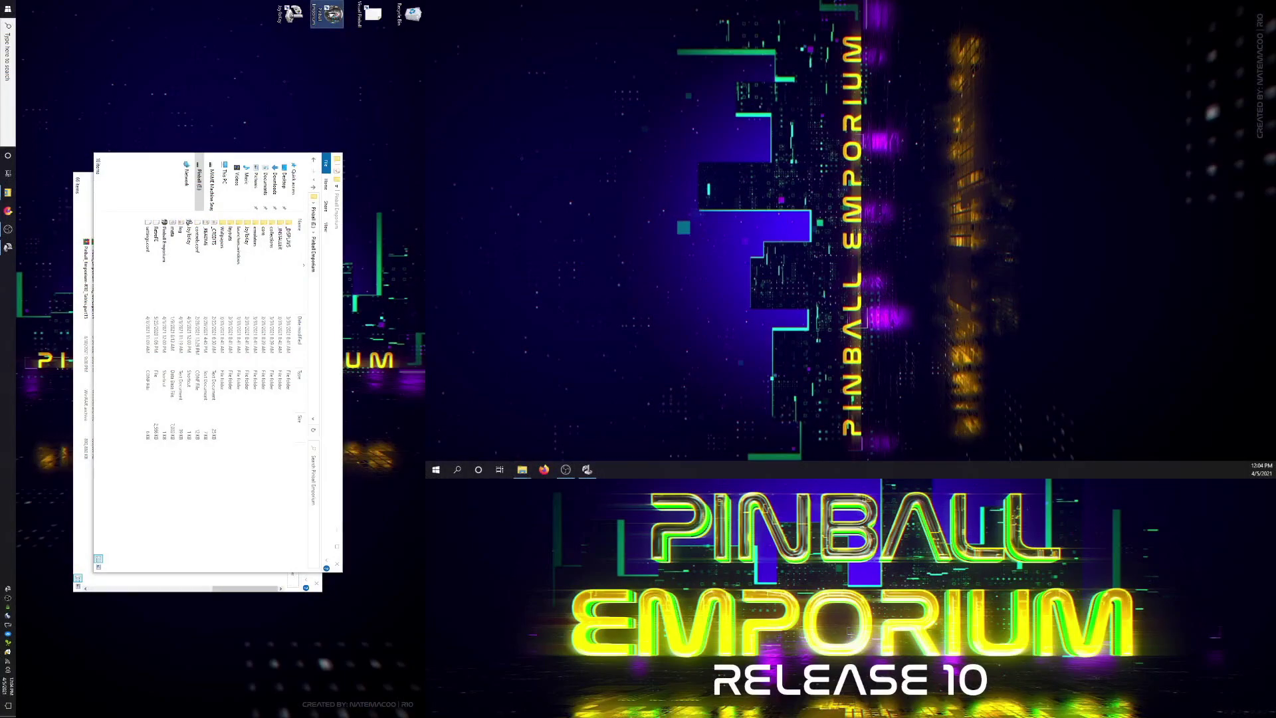
pyautogui.doubleClick(327, 13)
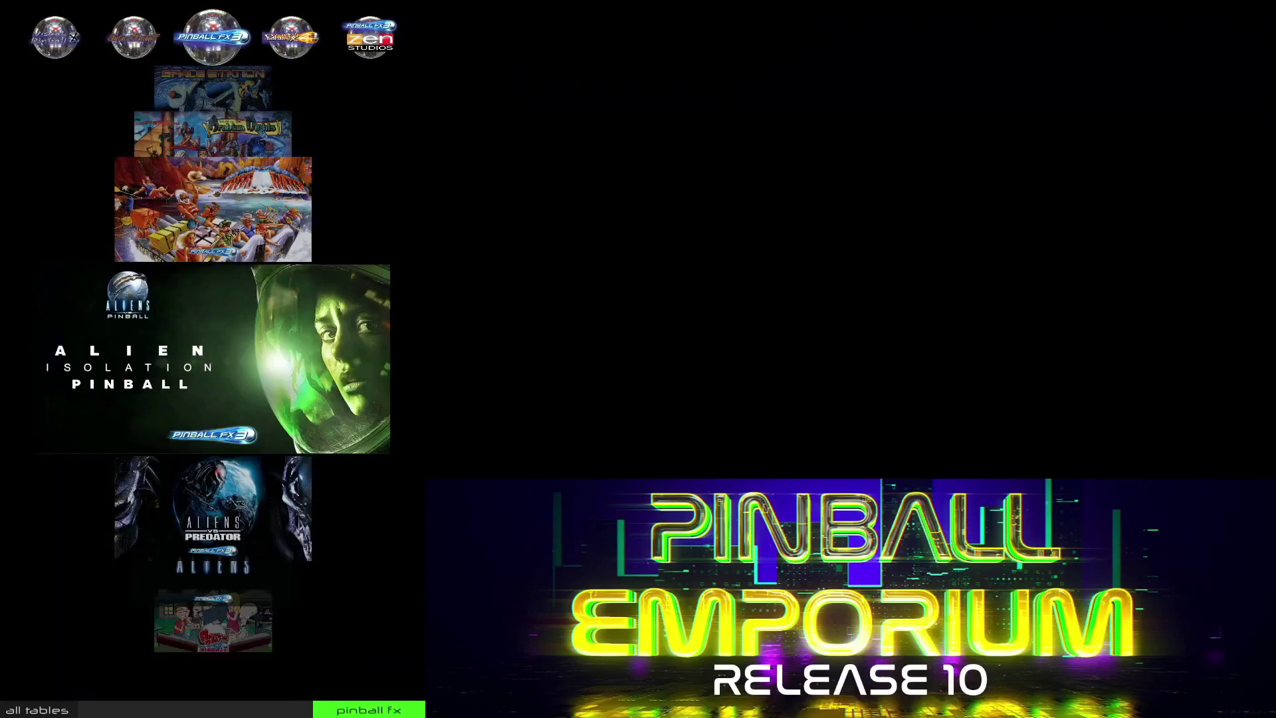
# Step: Browse the table collections from Pinball FX3 through Marvel and Bally Williams to Kids
pyautogui.press('Control_R')
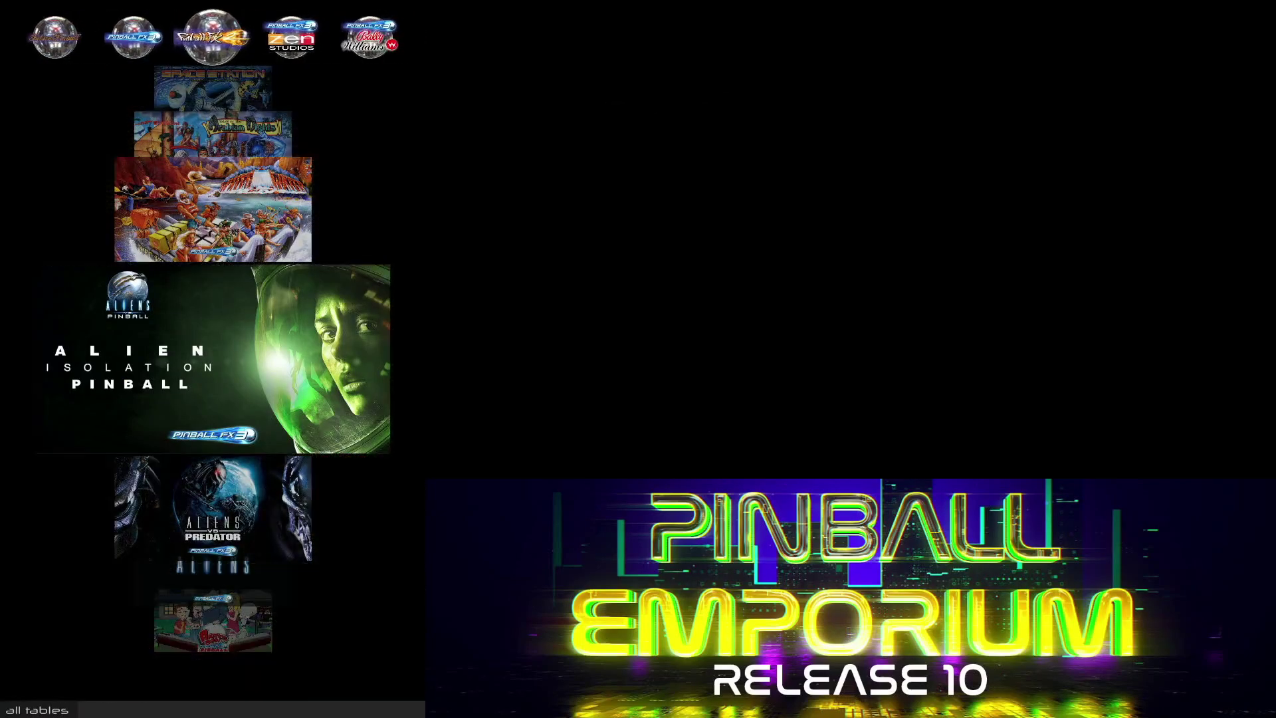
pyautogui.press('Control_R')
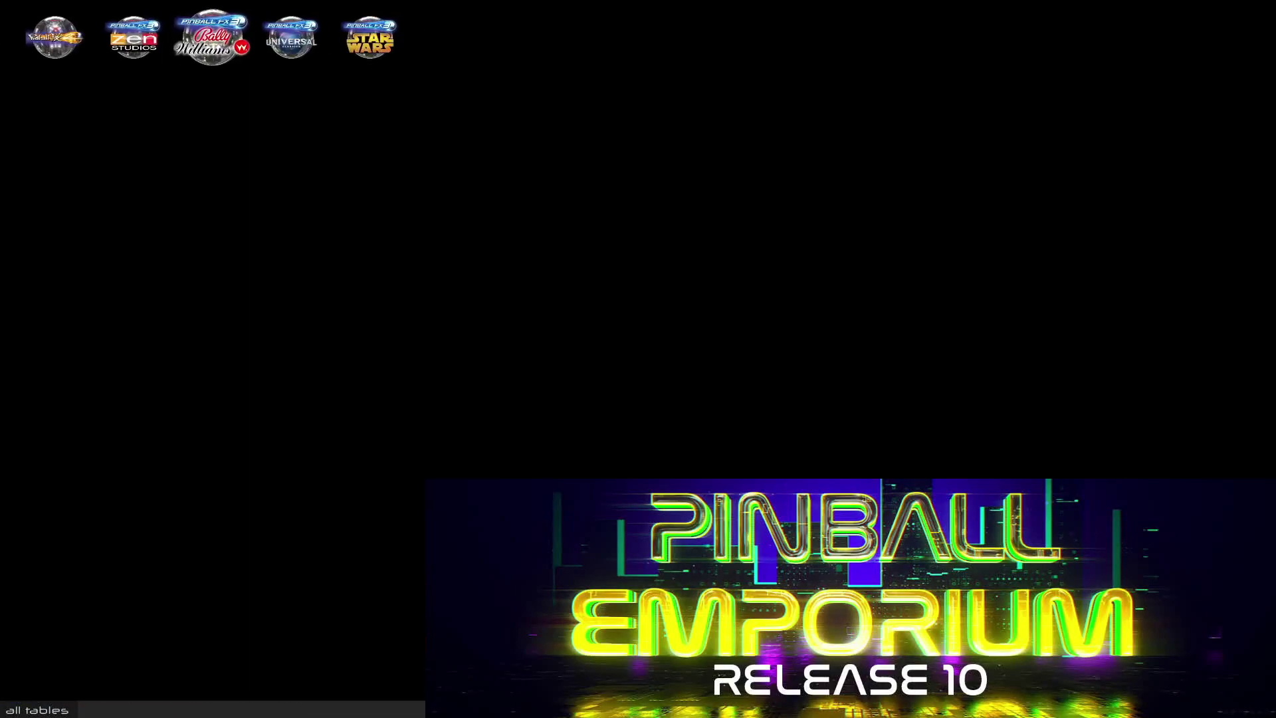
pyautogui.press('Right')
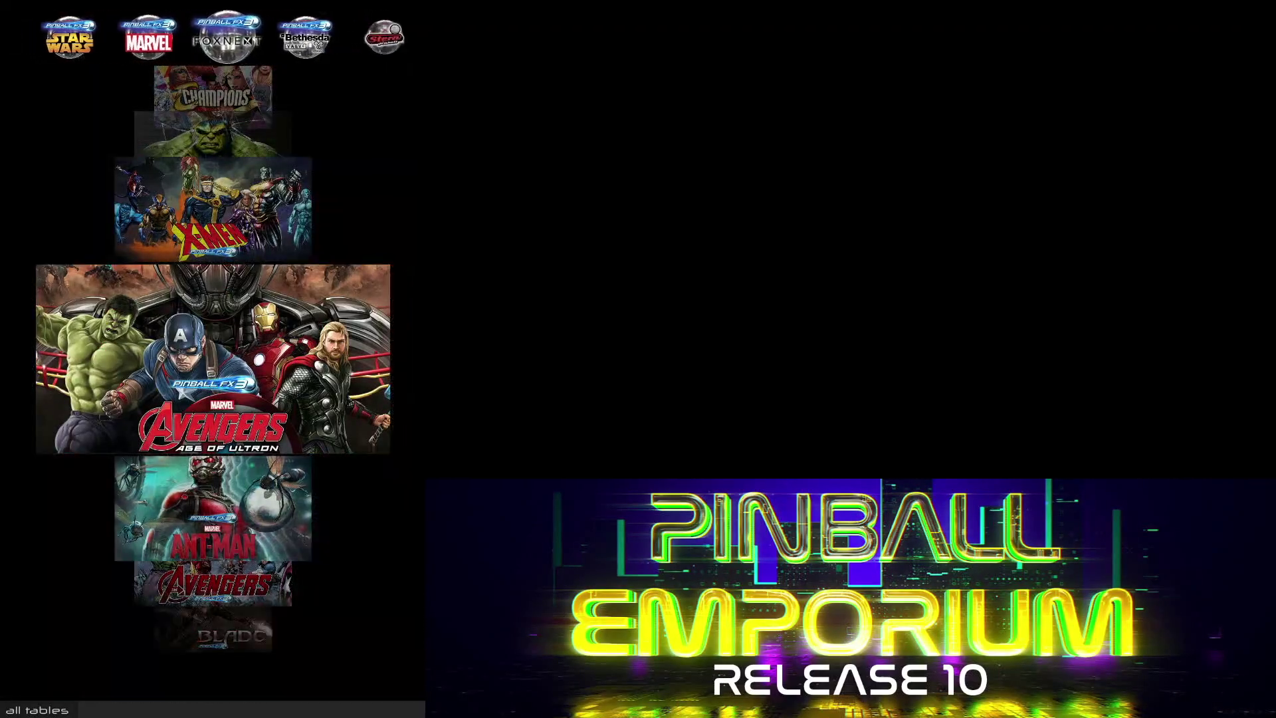
pyautogui.press('Right')
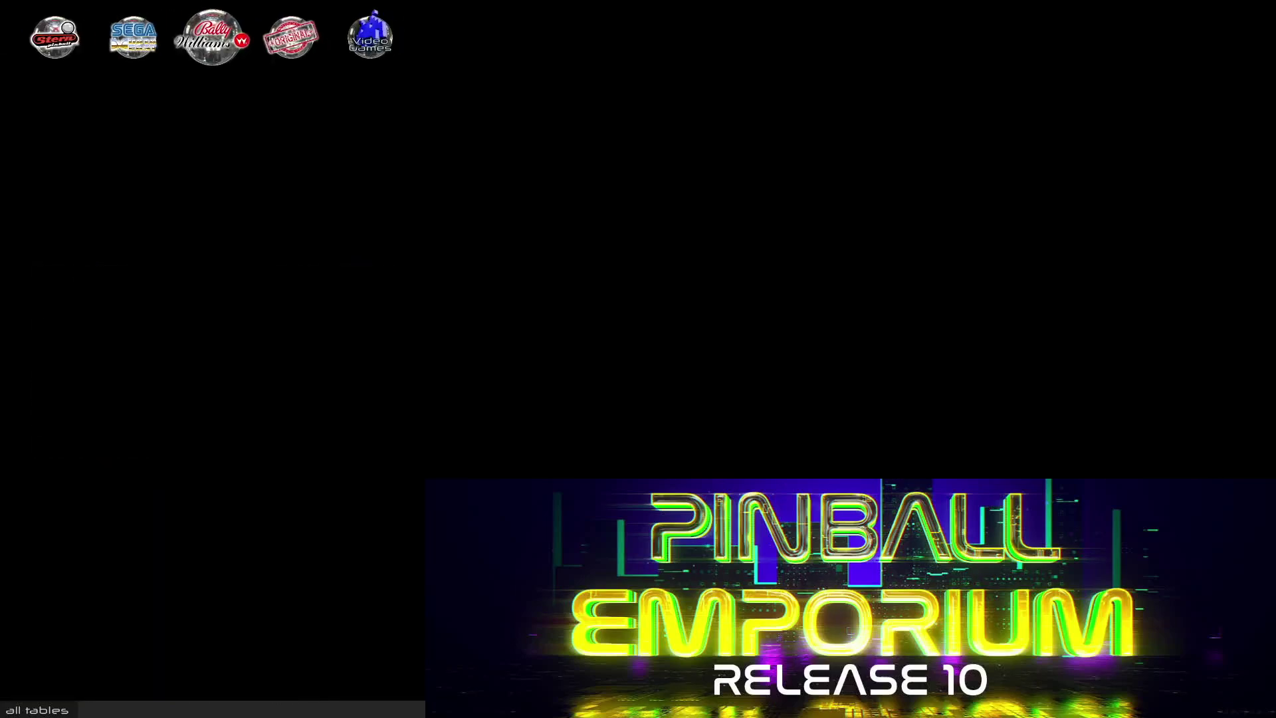
pyautogui.press('Right')
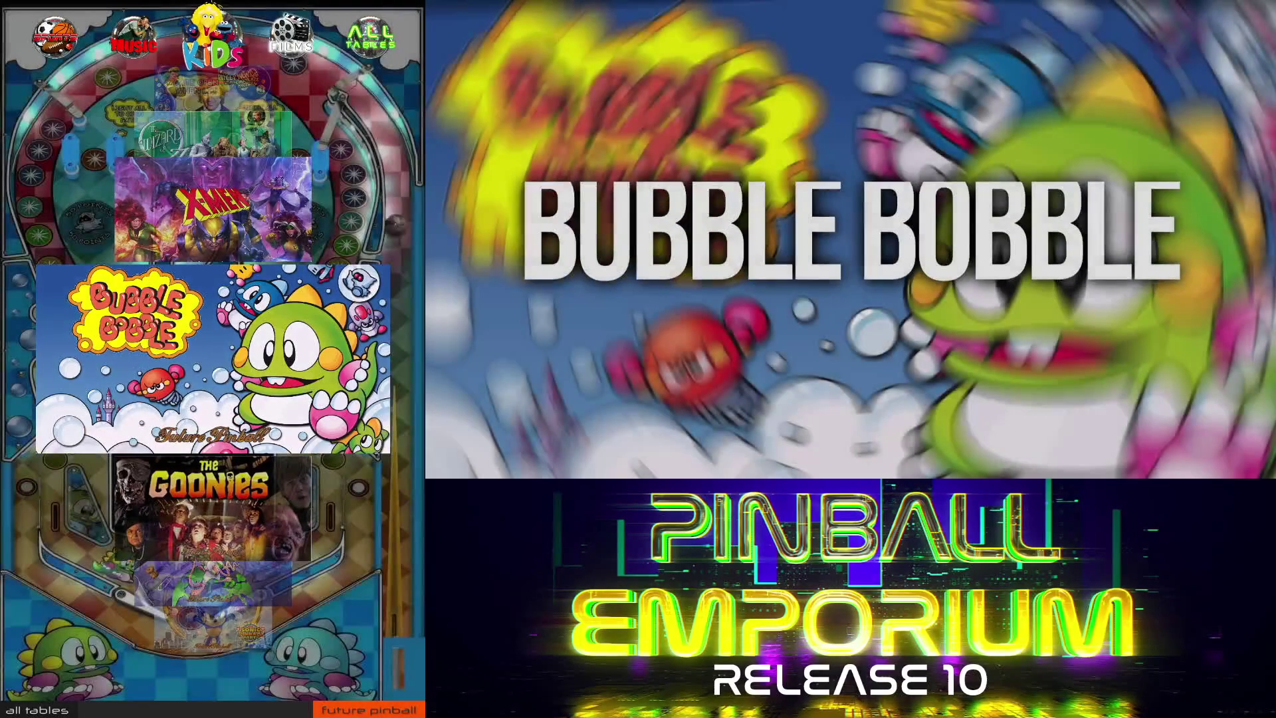
# Step: Move past the Kids collection and add mame as the last entry in the Main collection's menu text file
pyautogui.press('Right')
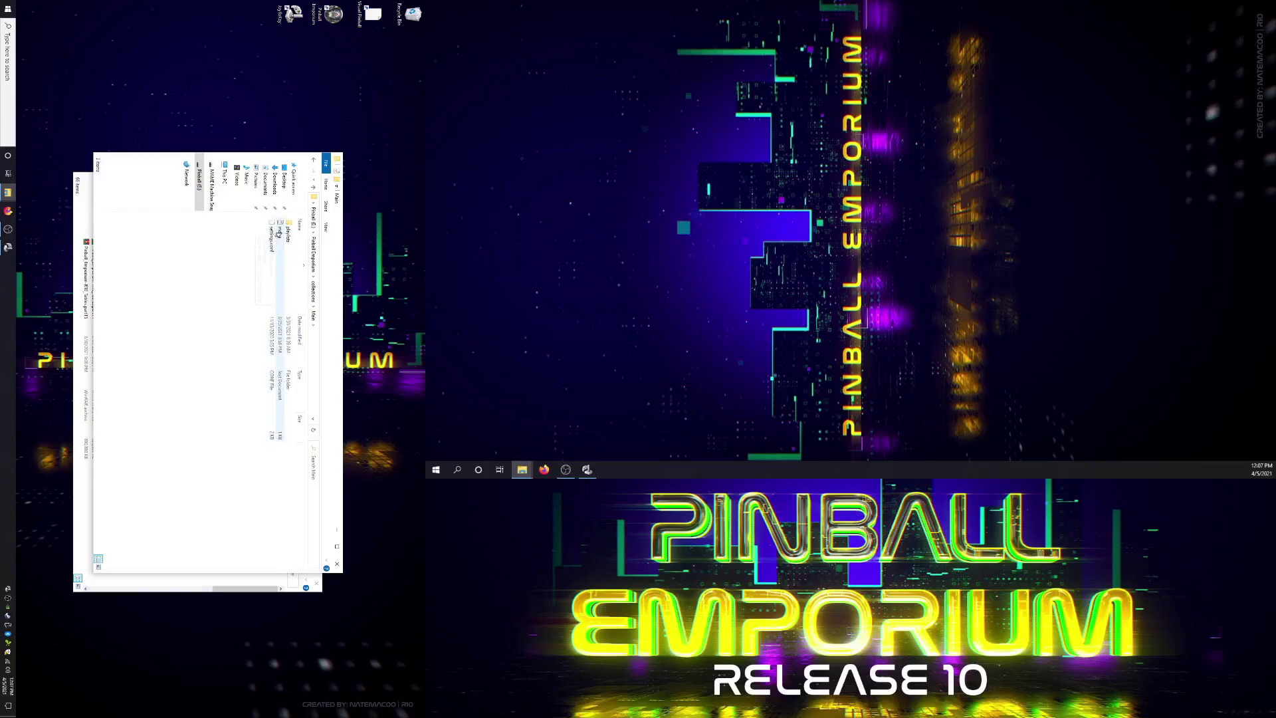
pyautogui.doubleClick(279, 232)
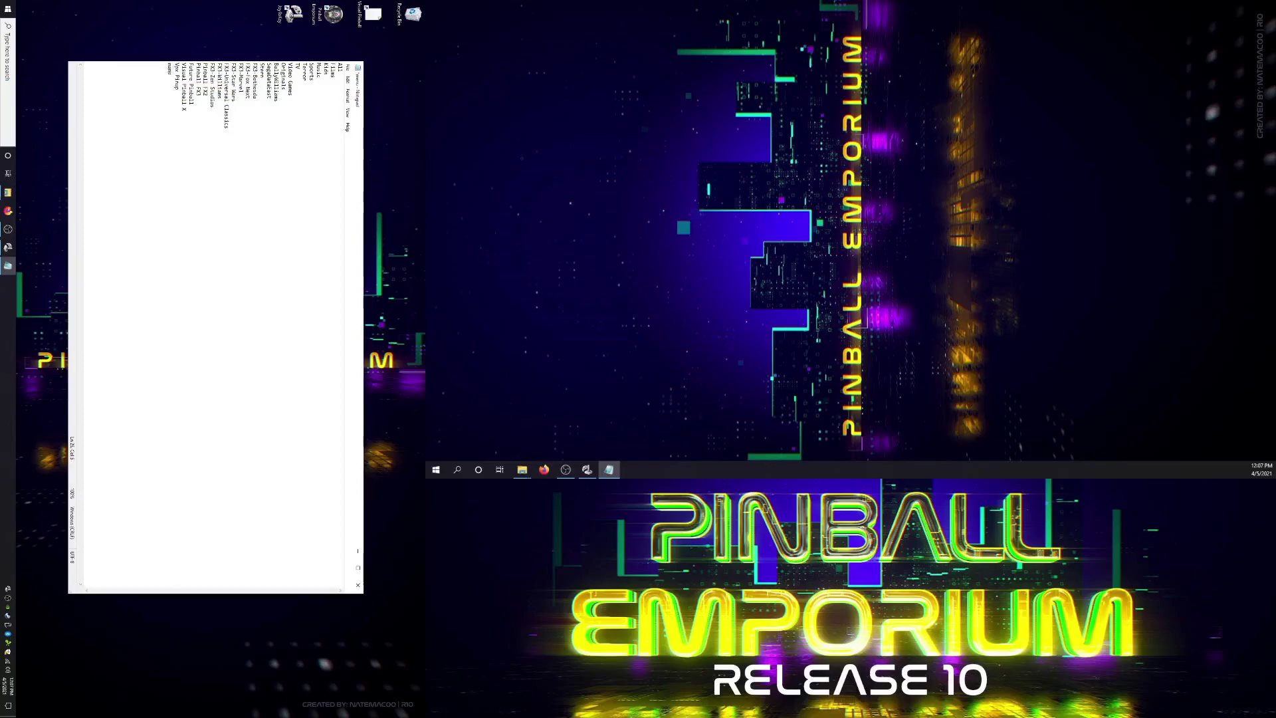
pyautogui.click(356, 585)
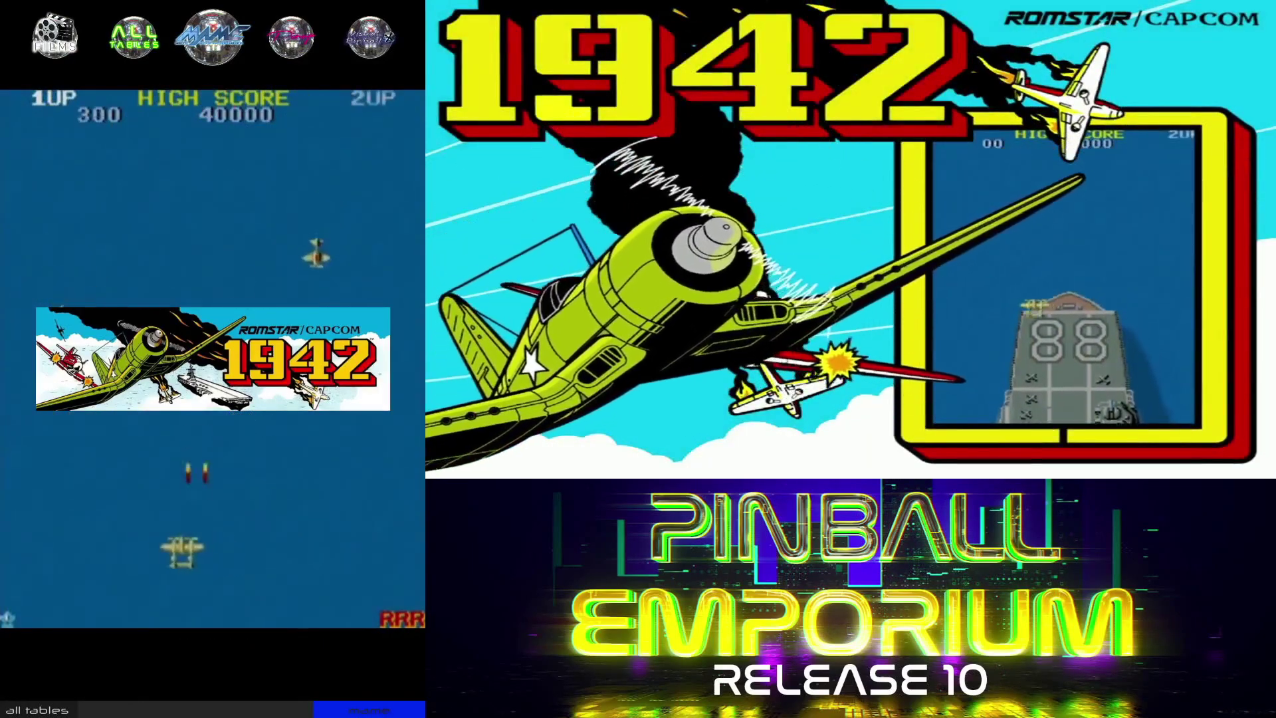
# Step: Browse the MAME collection from 1942 through Arkanoid 2, Avengers, BurgerTime, Circus Charlie and Commando to Contra
pyautogui.press('Shift_R')
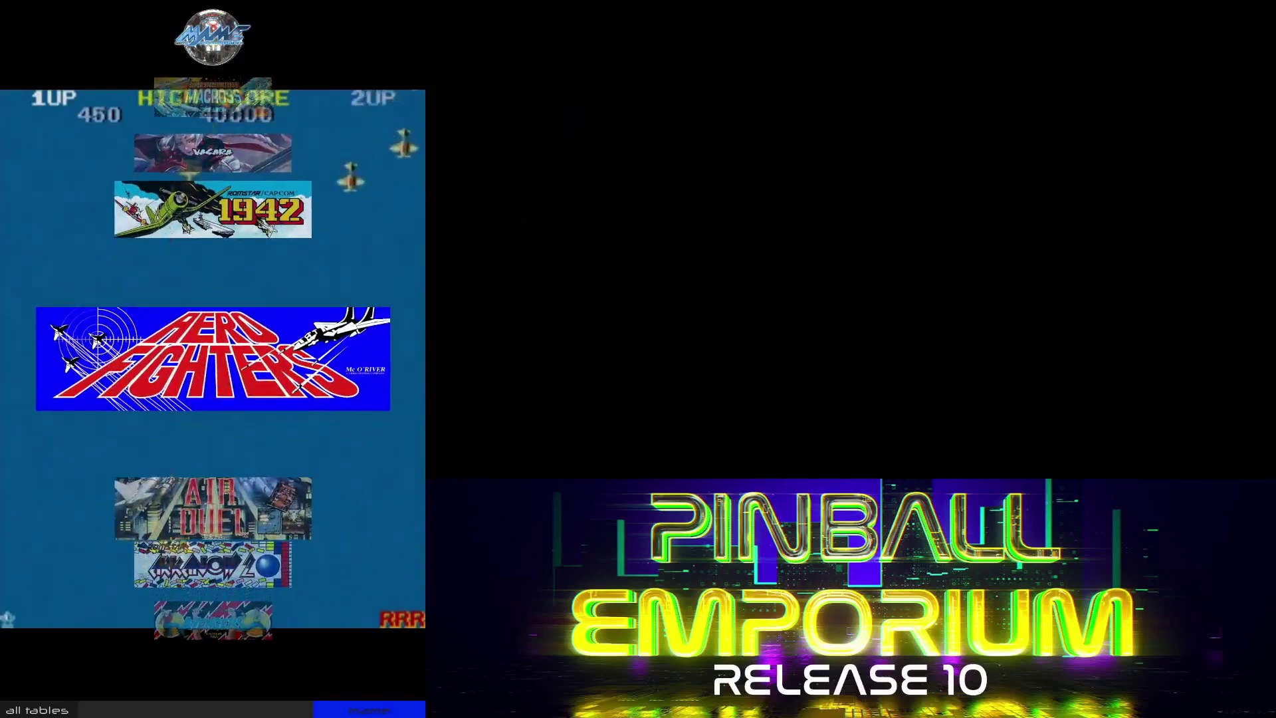
pyautogui.press('Shift_R')
pyautogui.press('Shift_R')
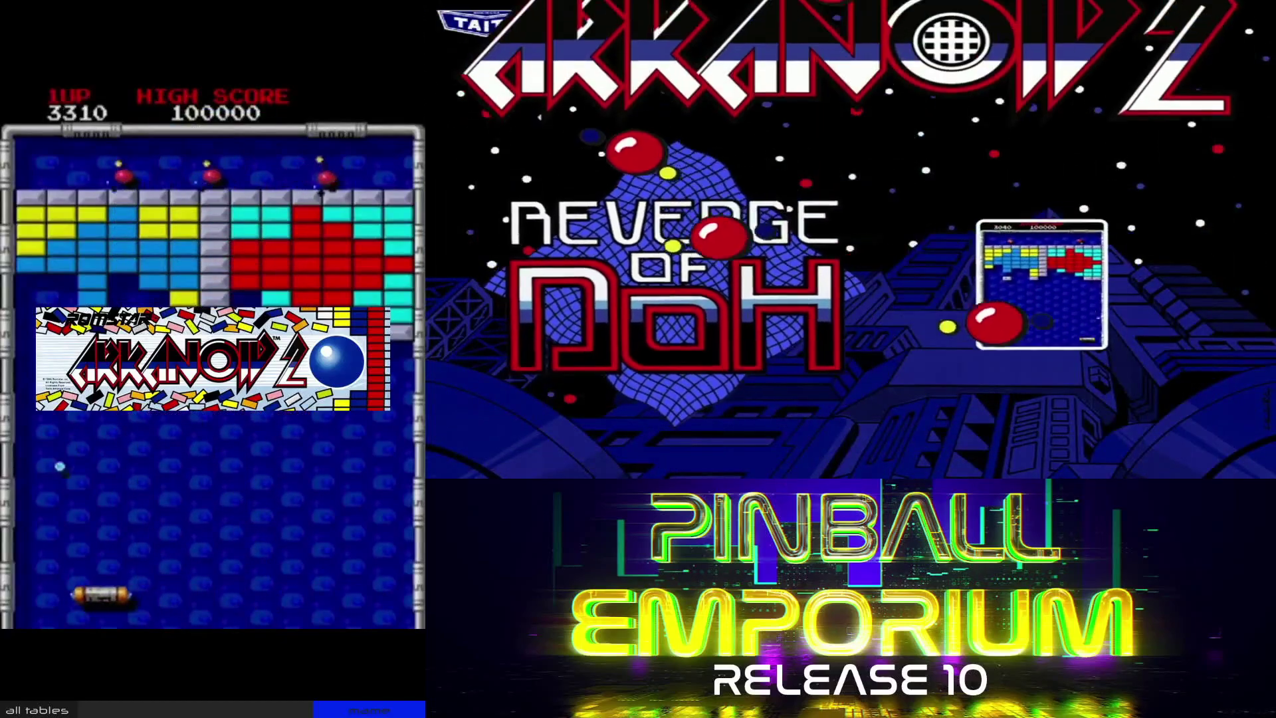
pyautogui.press('Shift_R')
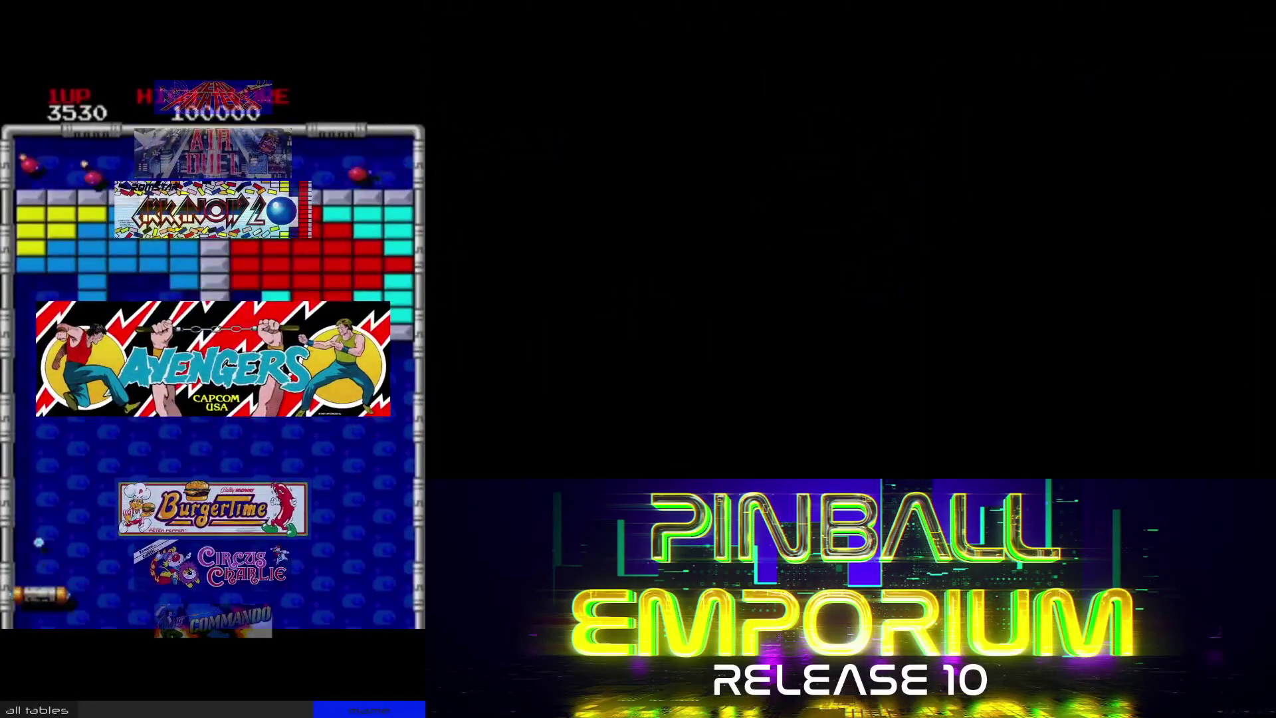
pyautogui.press('Shift_R')
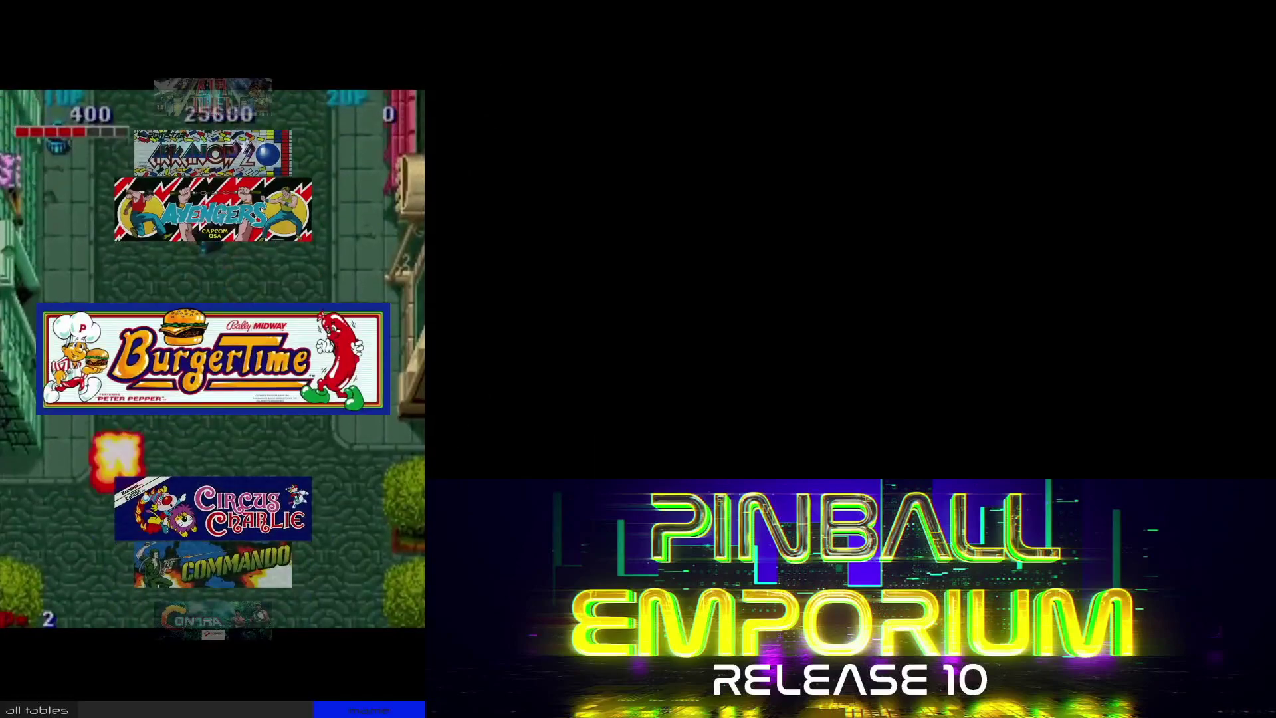
pyautogui.press('Shift_R')
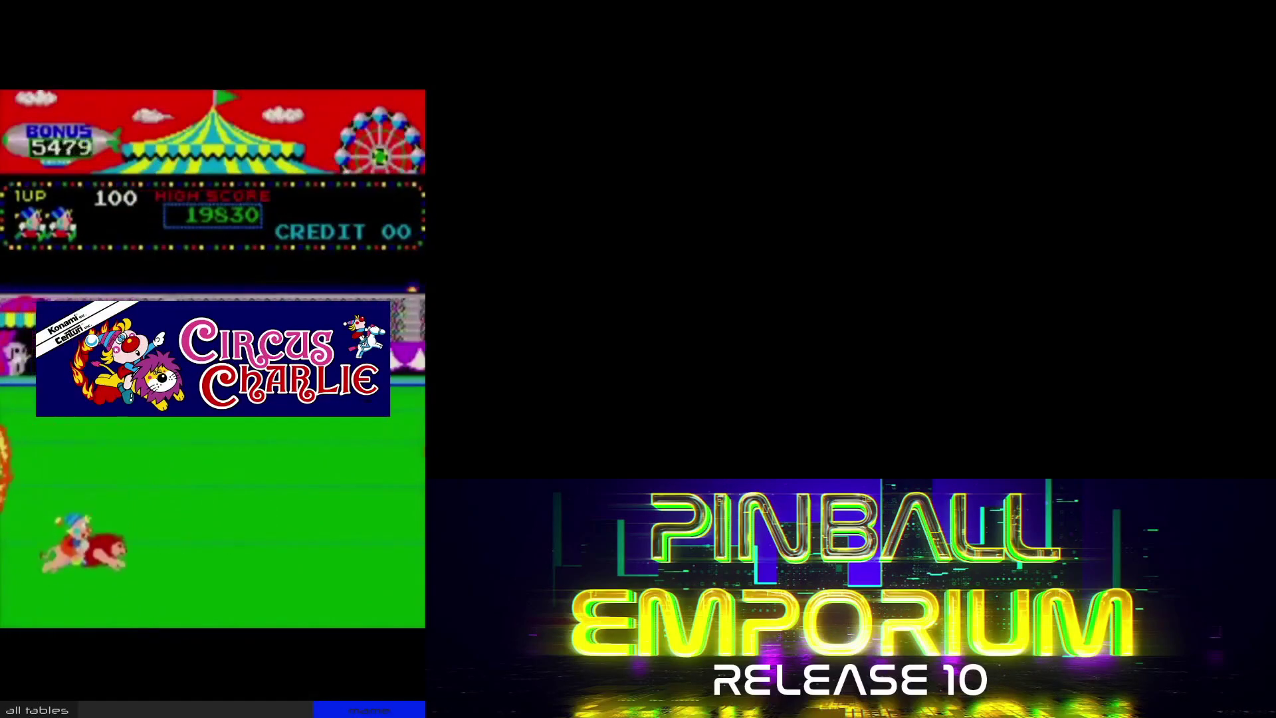
pyautogui.press('Shift_R')
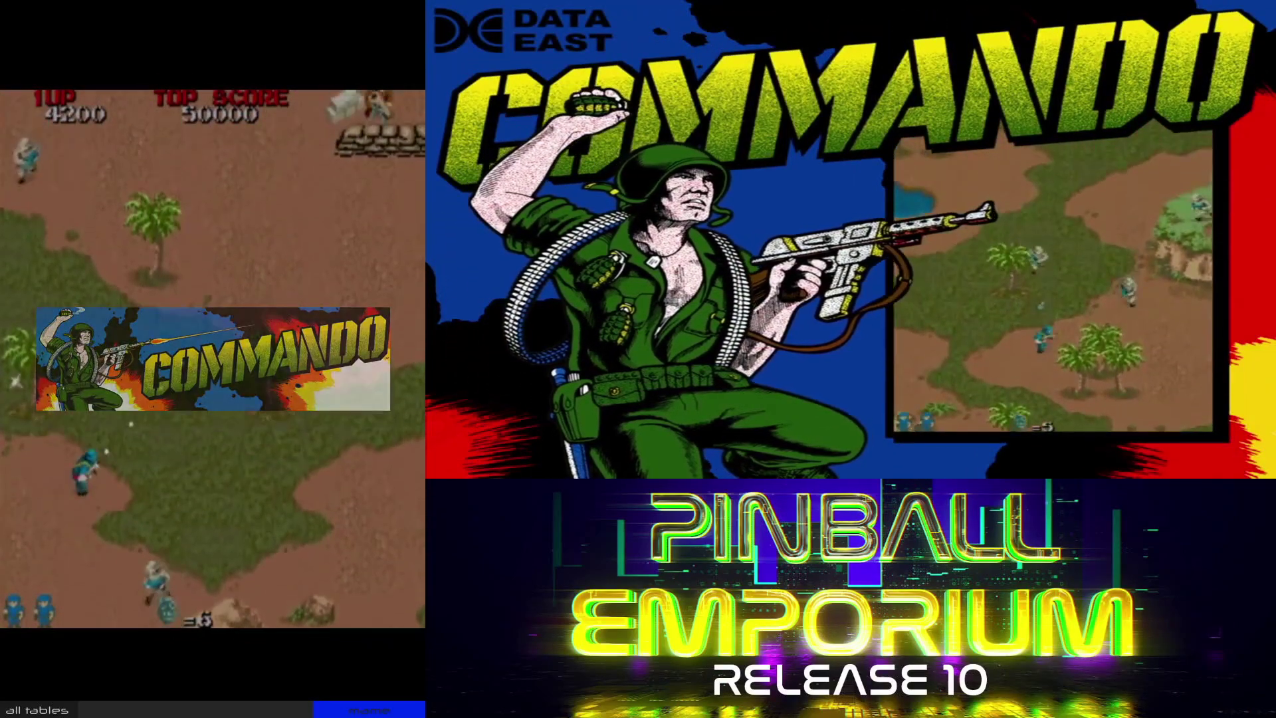
pyautogui.press('Shift_R')
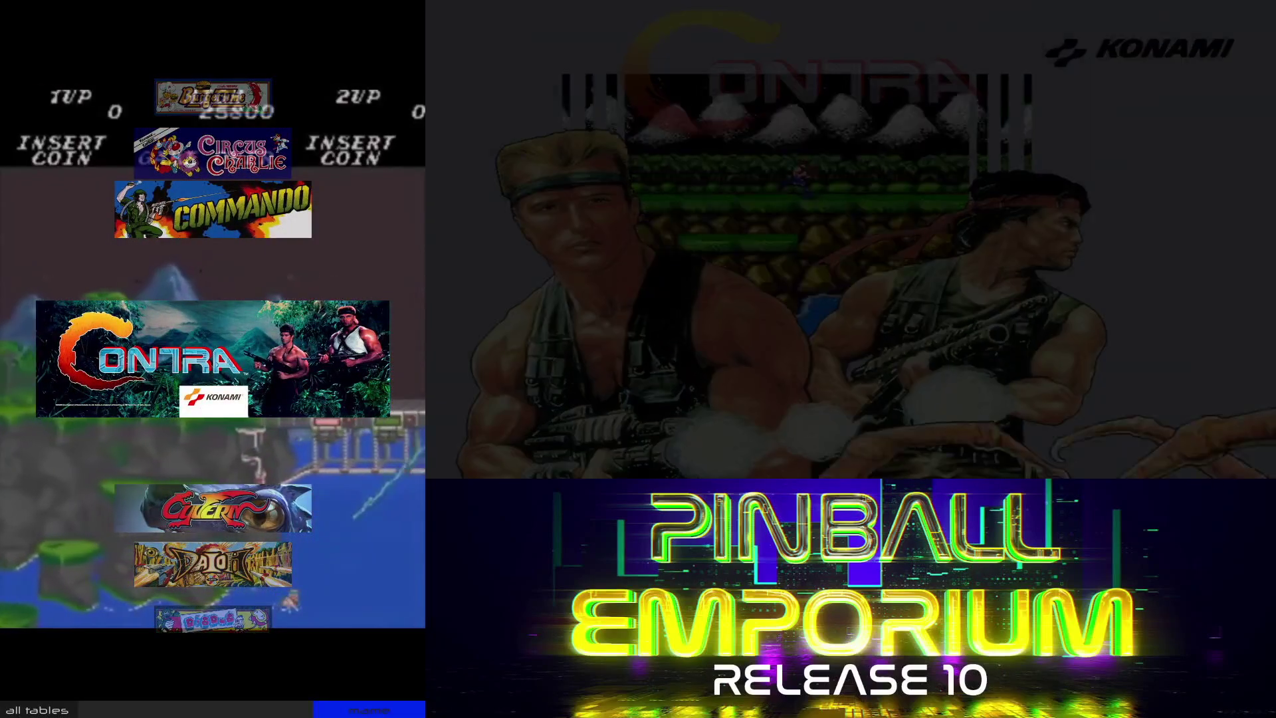
# Step: Leave the MAME group for the X-Men pinball table, insert coins for credit, and start a game
pyautogui.press('Control_L')
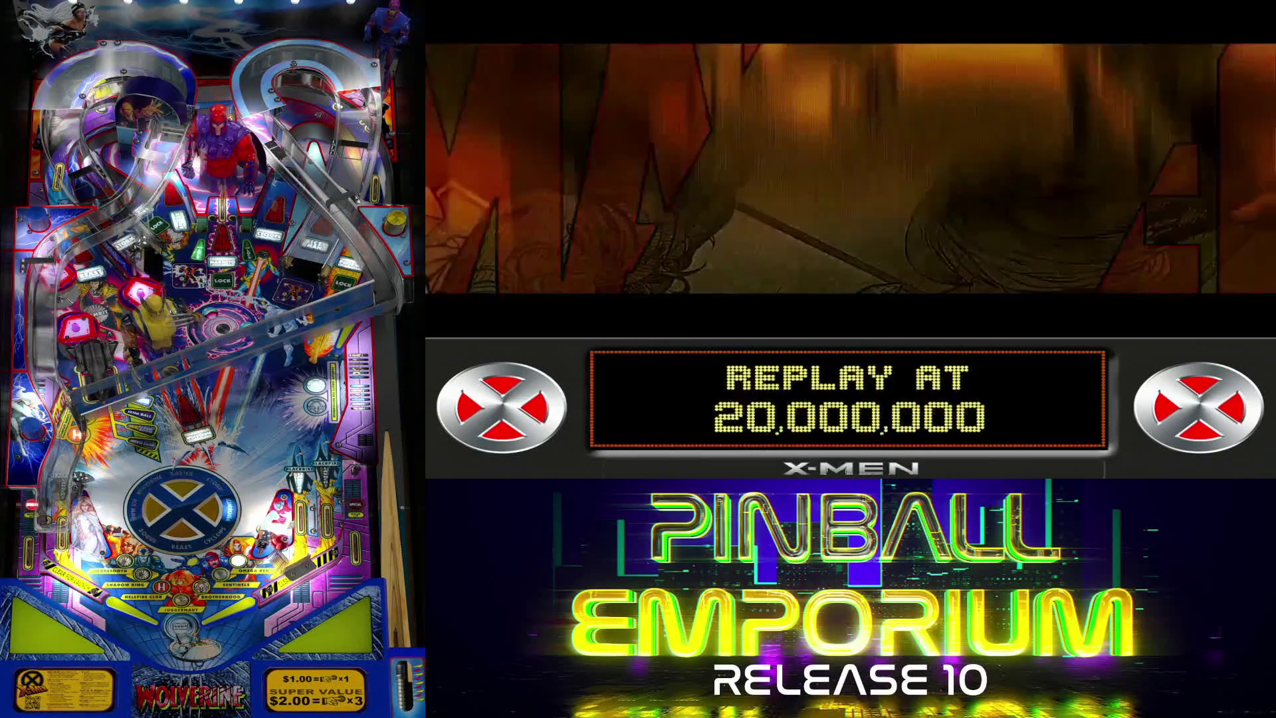
pyautogui.press('5')
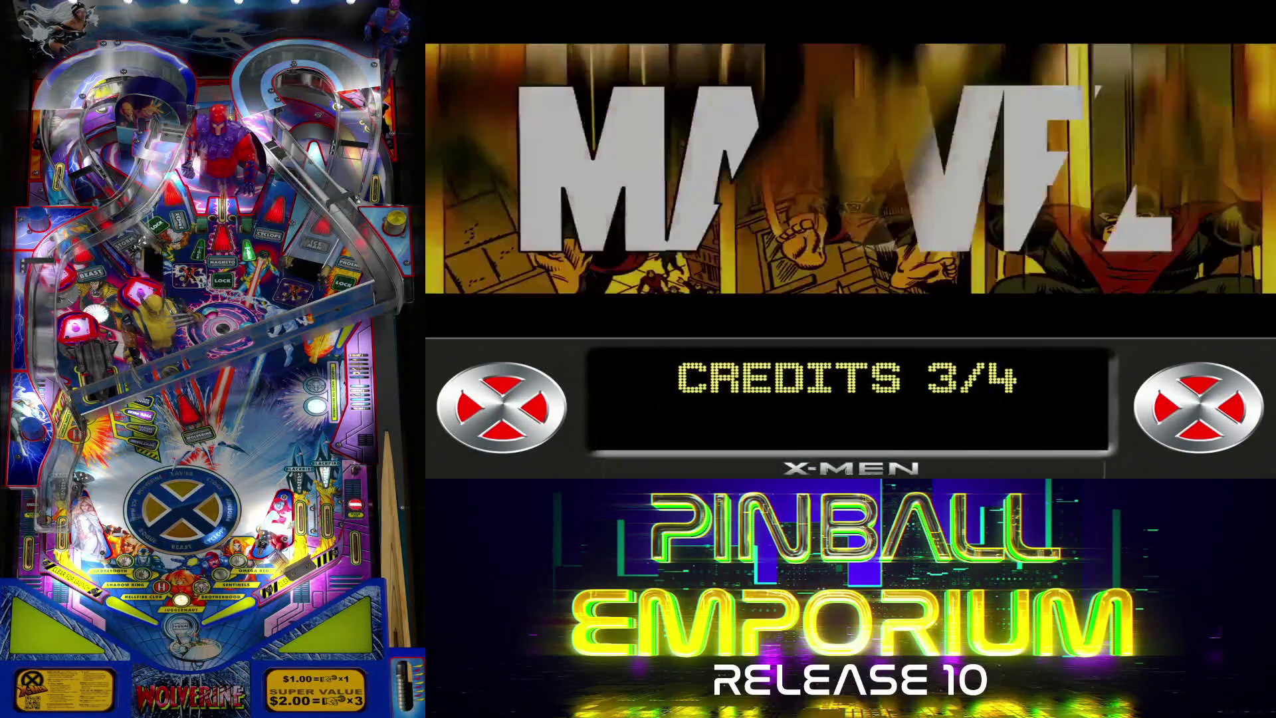
pyautogui.press('5')
pyautogui.press('1')
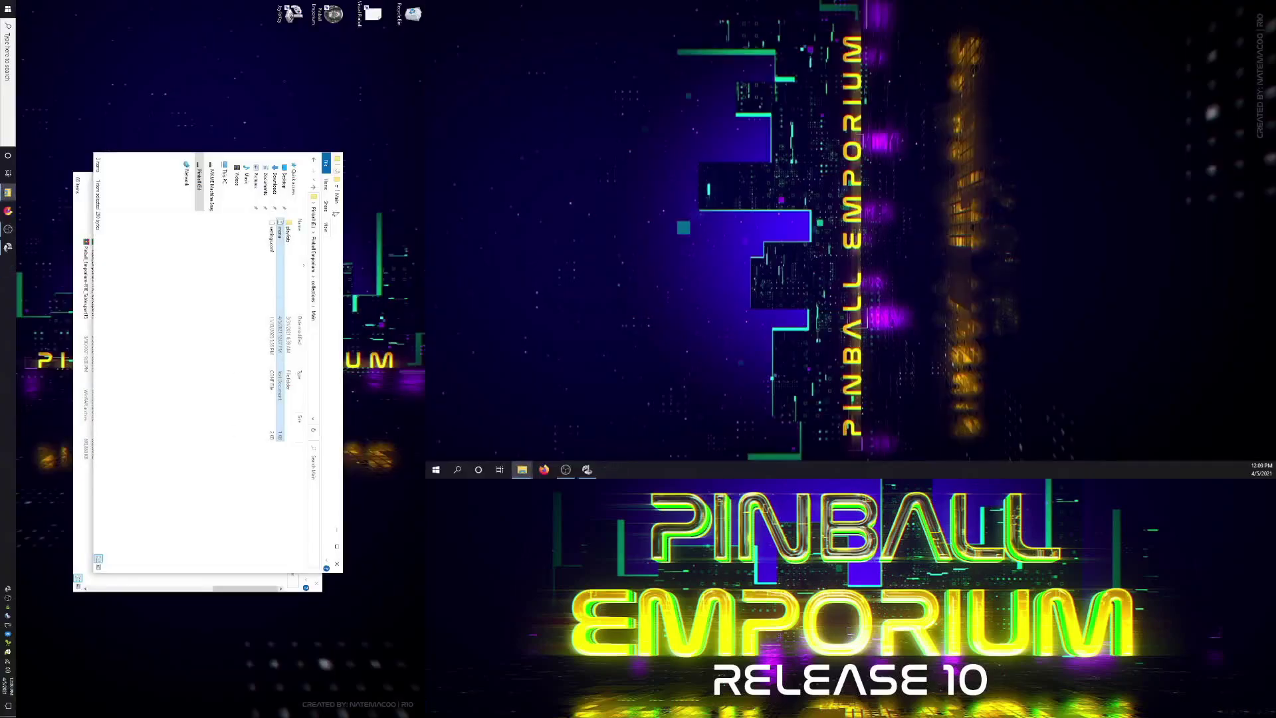
# Step: Open the README in the Pinball Emporium folder, review its release notes, setup instructions and controls table, and close it
pyautogui.click(312, 253)
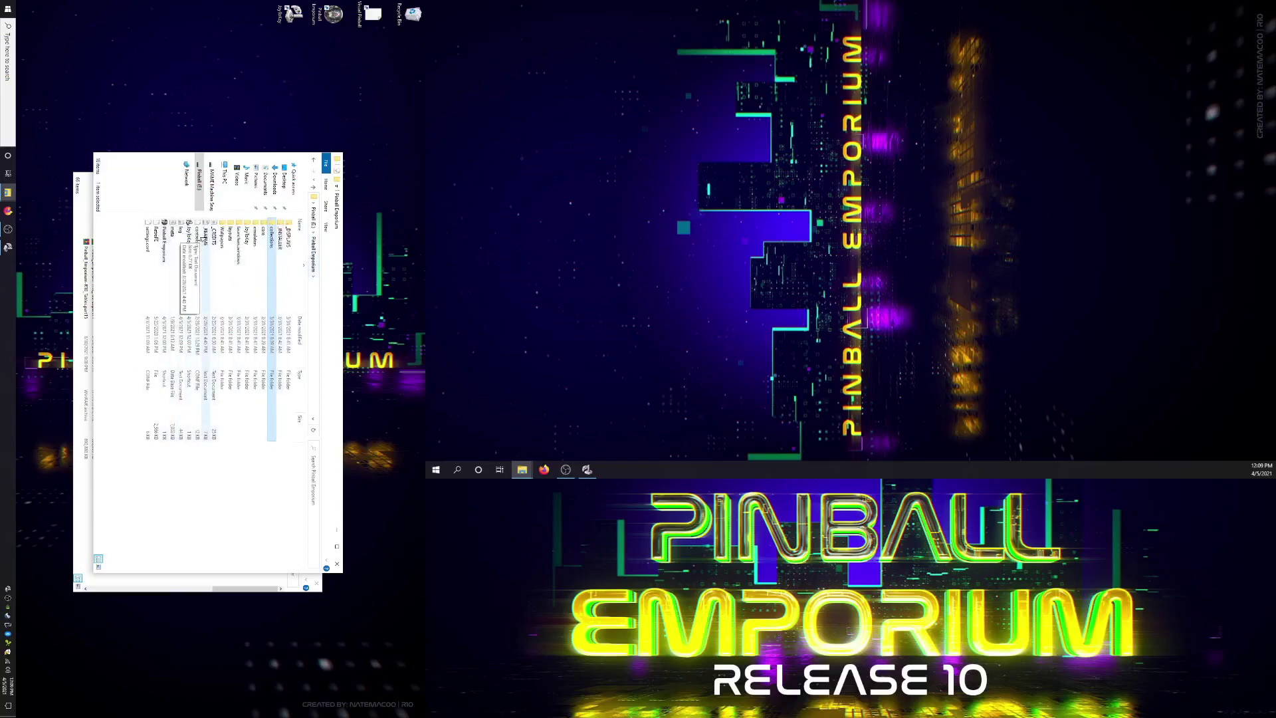
pyautogui.doubleClick(204, 237)
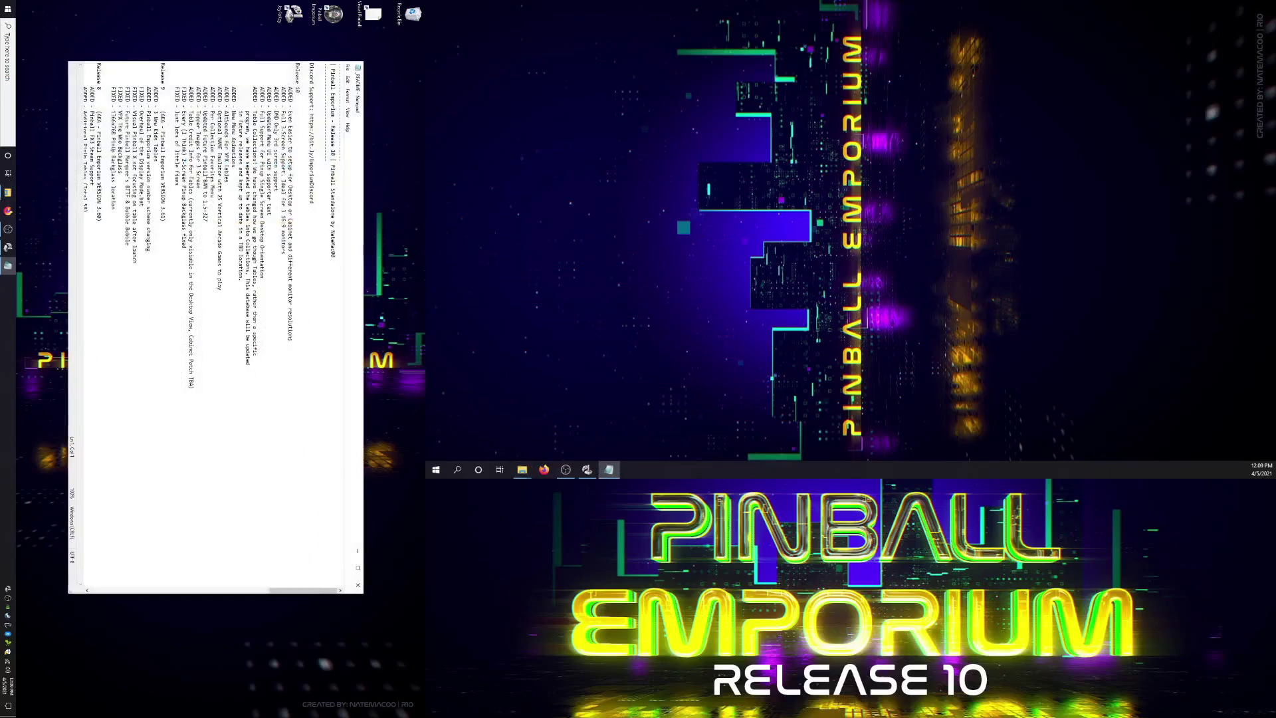
pyautogui.scroll(-20, 212, 319)
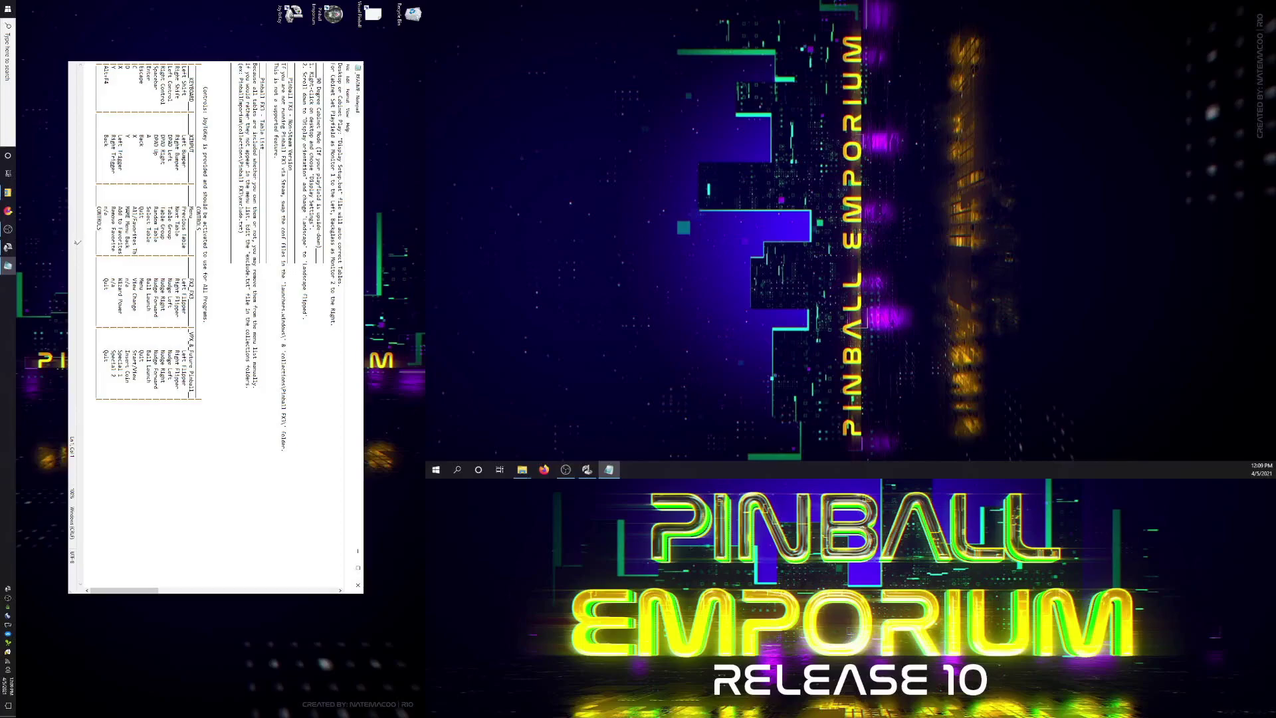
pyautogui.click(357, 585)
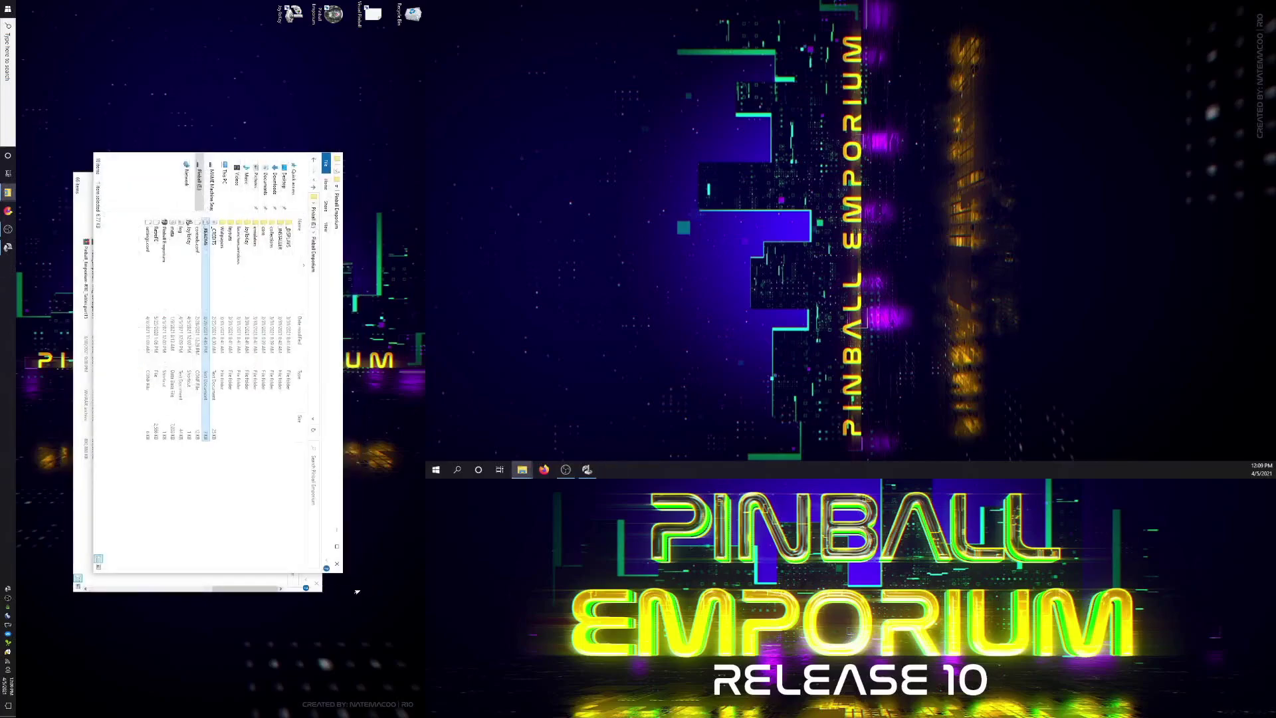